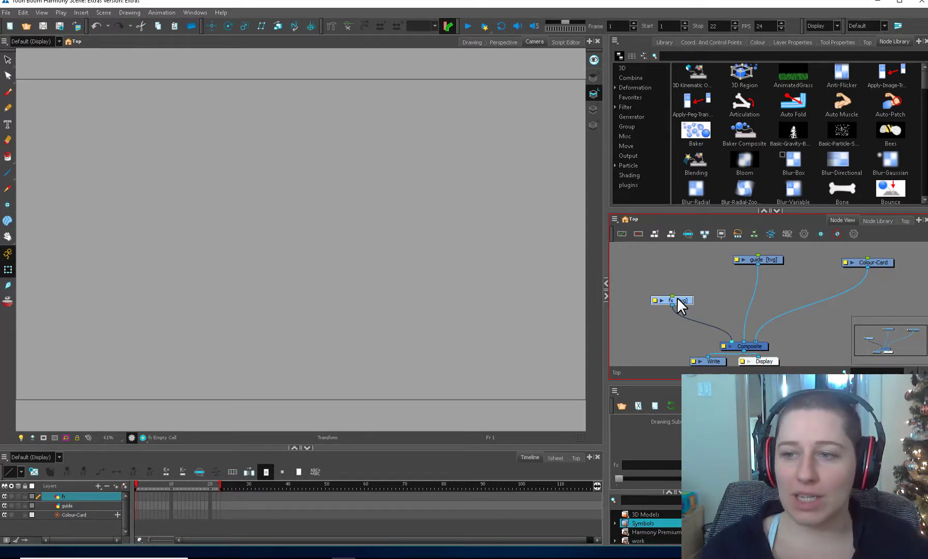
- Move the fx drawing node farther up from the Composite in the node network
{"action": "left_click", "coordinate": [707, 293]}
{"action": "left_click", "coordinate": [685, 303]}
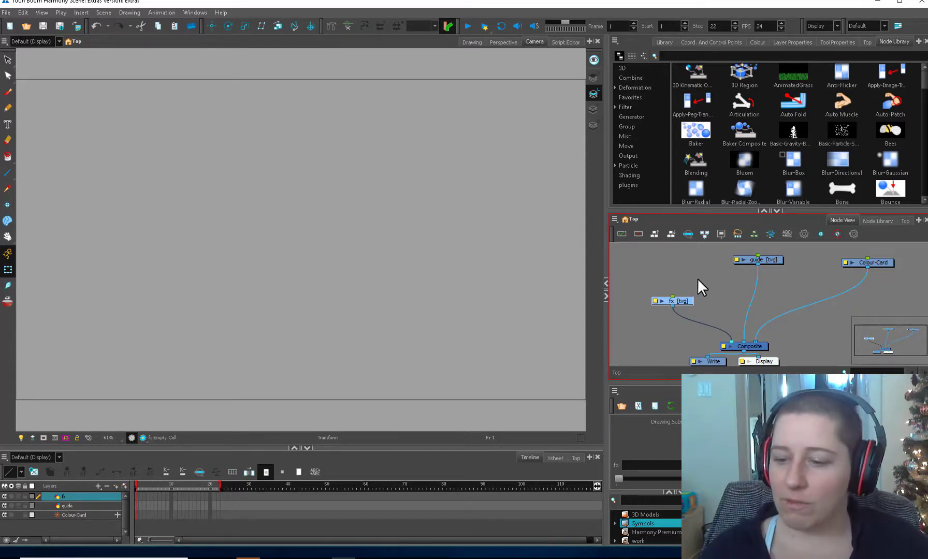
{"action": "left_click_drag", "start_coordinate": [687, 298], "coordinate": [686, 295]}
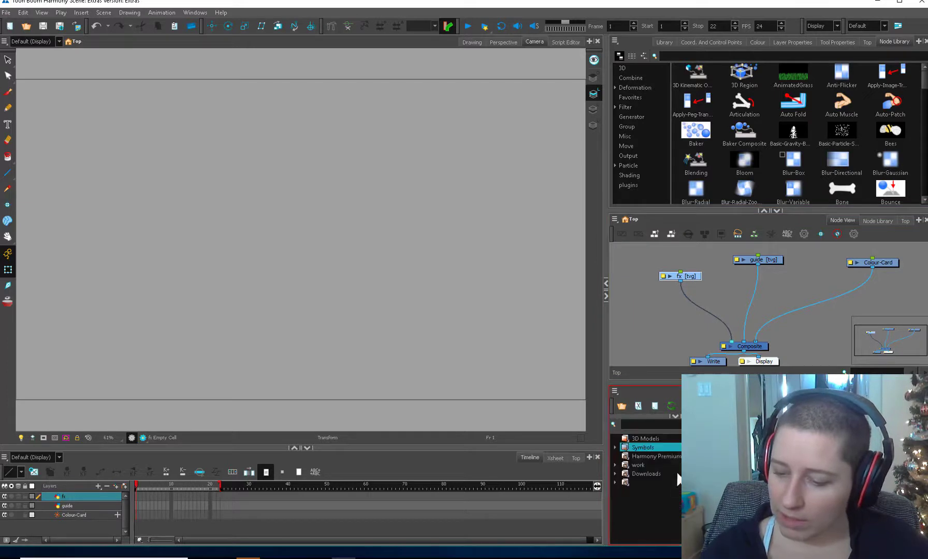
- Add a drawing node named asdf with its own peg and connect it to the Composite
{"action": "left_click", "coordinate": [638, 465]}
{"action": "left_click_drag", "start_coordinate": [709, 440], "coordinate": [636, 302]}
{"action": "left_click", "coordinate": [675, 329]}
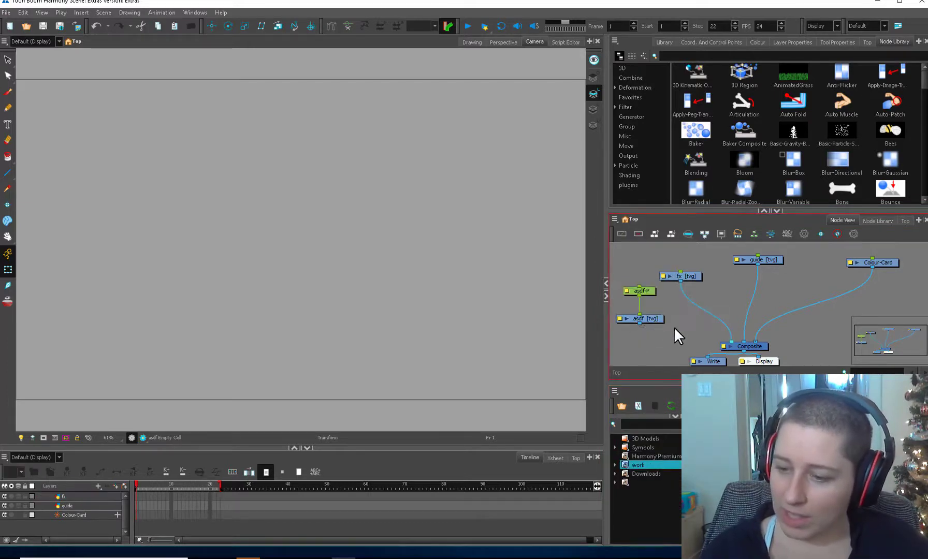
{"action": "left_click_drag", "start_coordinate": [693, 329], "coordinate": [729, 342]}
- Draw a thick ring in the New 1 colour on the asdf drawing near the middle of the frame
{"action": "left_click", "coordinate": [656, 316]}
{"action": "key", "text": "alt+b"}
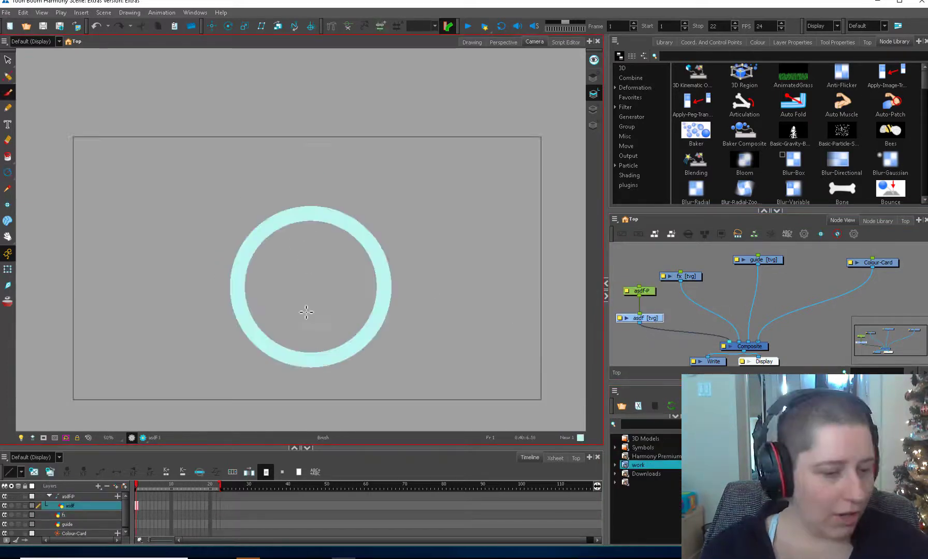
{"action": "key", "text": "o"}
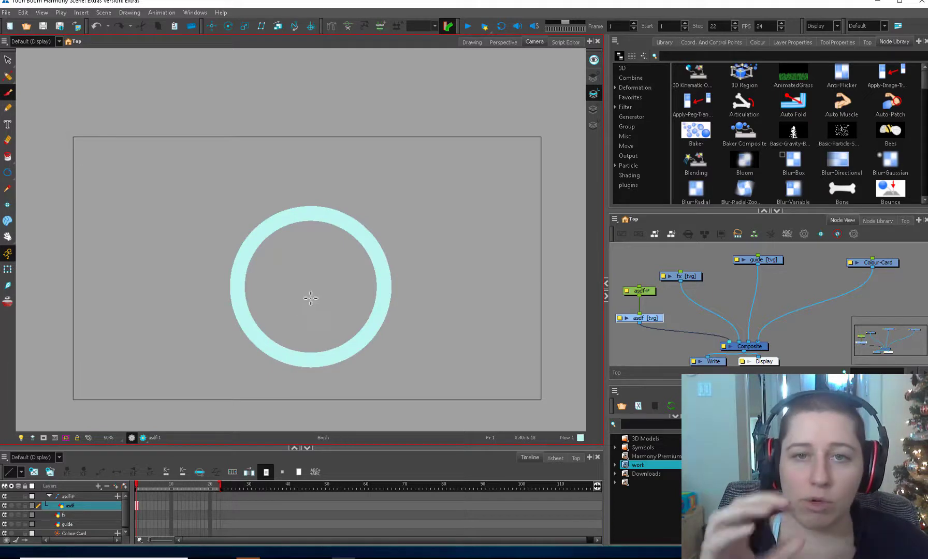
- Make fx the active drawing and choose the New 2 colour
{"action": "left_click_drag", "start_coordinate": [684, 276], "coordinate": [687, 276]}
{"action": "left_click", "coordinate": [757, 42]}
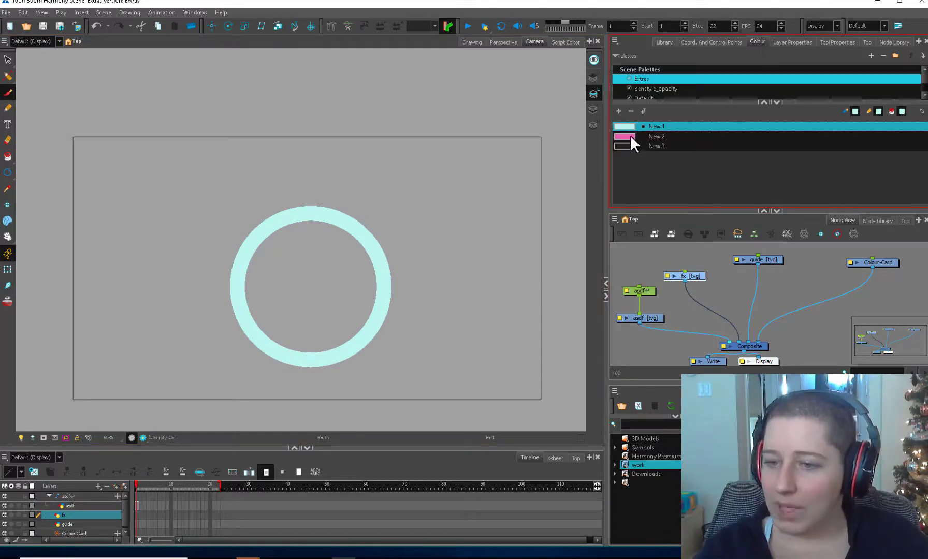
{"action": "left_click", "coordinate": [630, 136]}
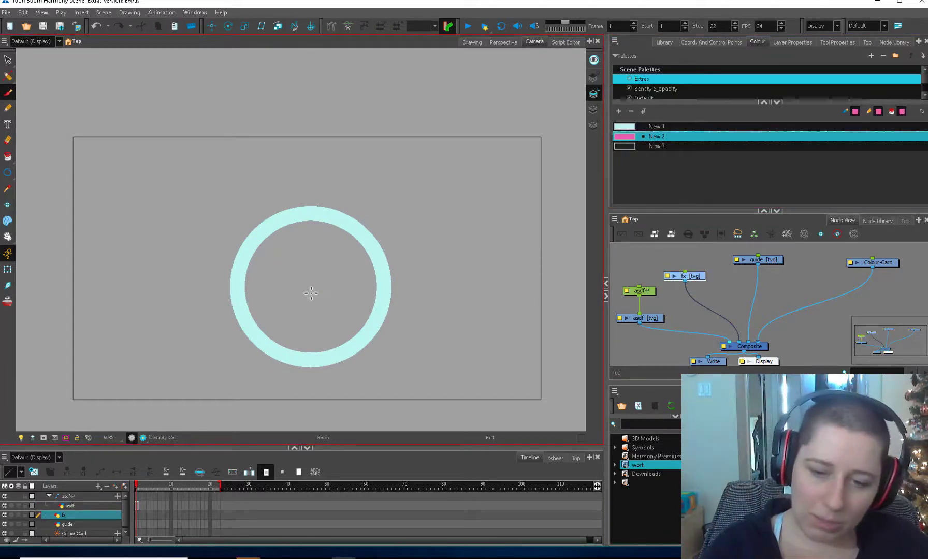
{"action": "left_click", "coordinate": [310, 293]}
{"action": "key", "text": "alt+q"}
{"action": "key", "text": "2"}
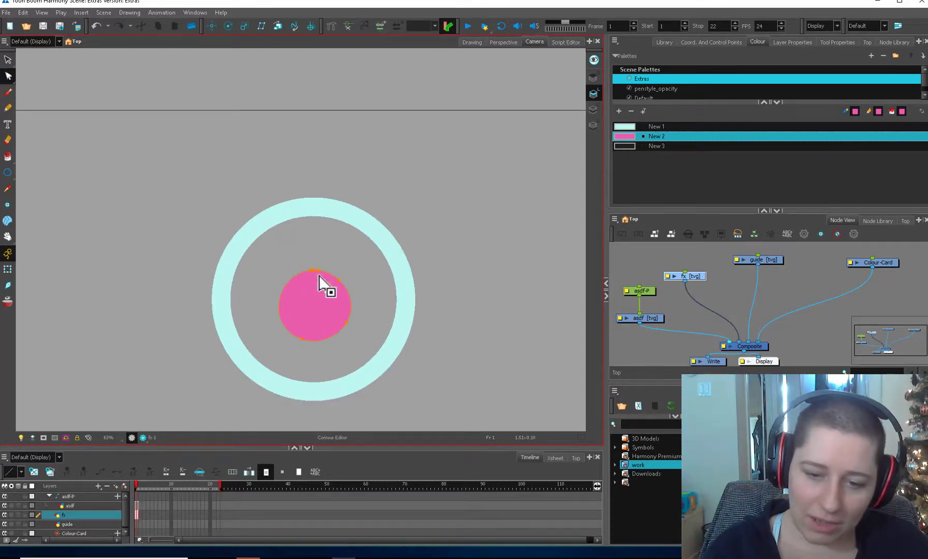
{"action": "key", "text": "alt+s"}
{"action": "key", "text": "Delete"}
- Draw an outlined wedge from the ring's centre out past its upper edge, with a mirrored copy on the opposite side
{"action": "key", "text": "alt+8"}
{"action": "left_click_drag", "start_coordinate": [312, 142], "coordinate": [333, 312]}
{"action": "key", "text": "alt+s"}
{"action": "key", "text": "alt+q"}
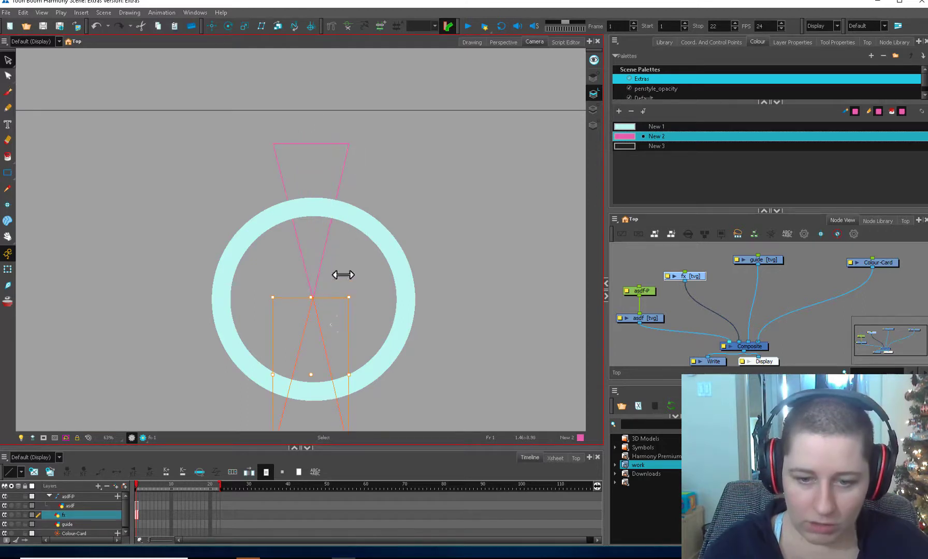
- Duplicate the wedge pair twice and rotate the copies around the centre to form six evenly spaced spokes
{"action": "key", "text": "1"}
{"action": "key", "text": "ctrl+a"}
{"action": "key", "text": "ctrl+d"}
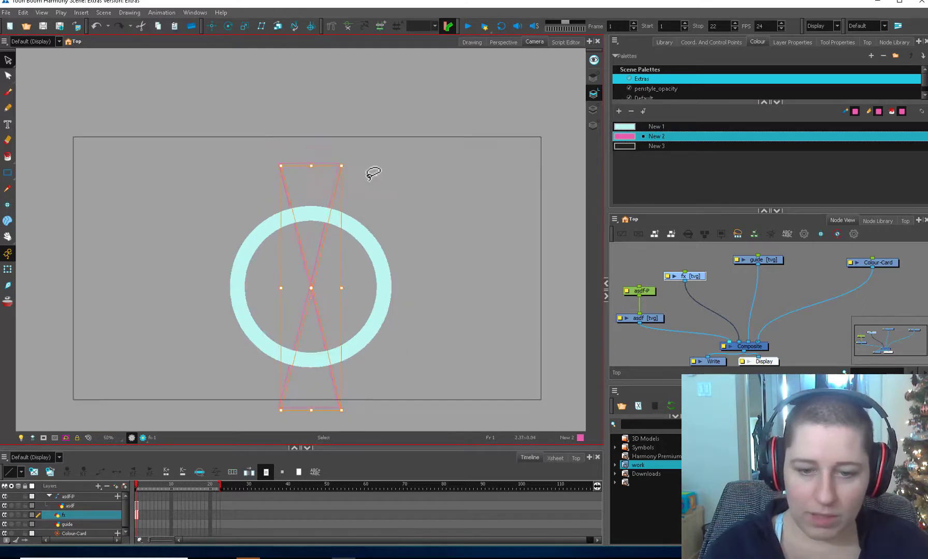
{"action": "left_click_drag", "start_coordinate": [369, 158], "coordinate": [410, 254]}
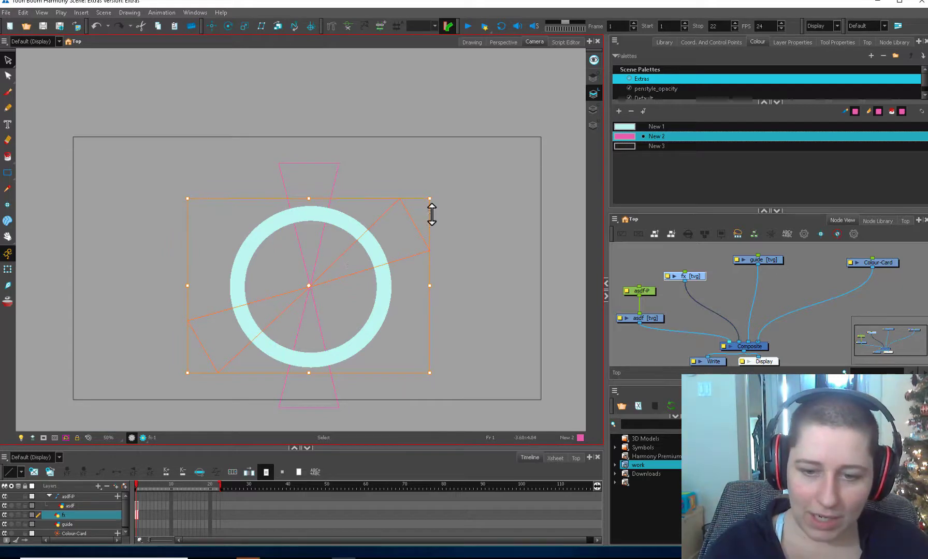
{"action": "key", "text": "ctrl+d"}
{"action": "left_click_drag", "start_coordinate": [435, 197], "coordinate": [429, 346]}
- Move the misaligned lower wedge so its tip meets the other spokes at the centre
{"action": "scroll", "coordinate": [309, 274], "scroll_direction": "up", "scroll_amount": 6}
{"action": "left_click_drag", "start_coordinate": [305, 322], "coordinate": [340, 311]}
{"action": "left_click", "coordinate": [328, 351]}
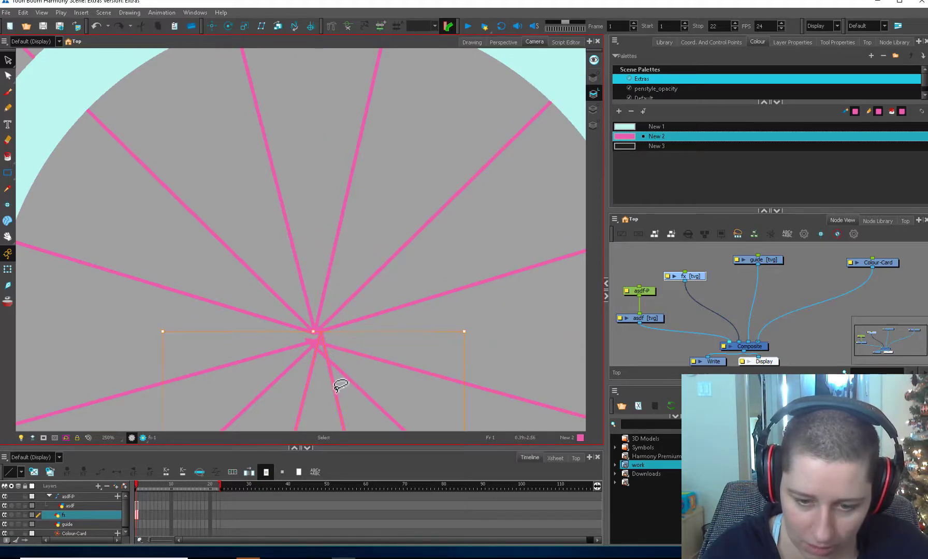
- Mark the ring's centre on asdf with a small New 3 dot and remove the light disc around it
{"action": "scroll", "coordinate": [454, 265], "scroll_direction": "down", "scroll_amount": 5}
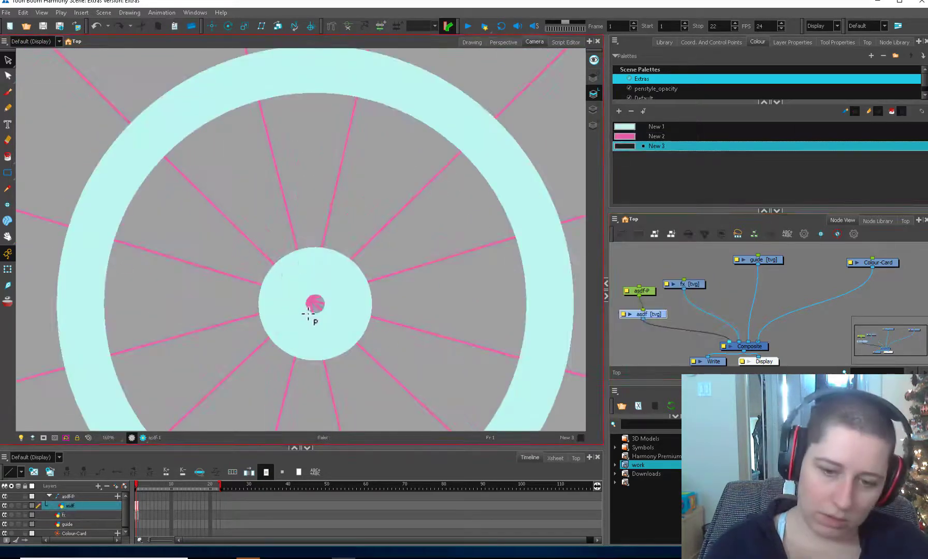
{"action": "left_click", "coordinate": [309, 311]}
{"action": "key", "text": "alt+s"}
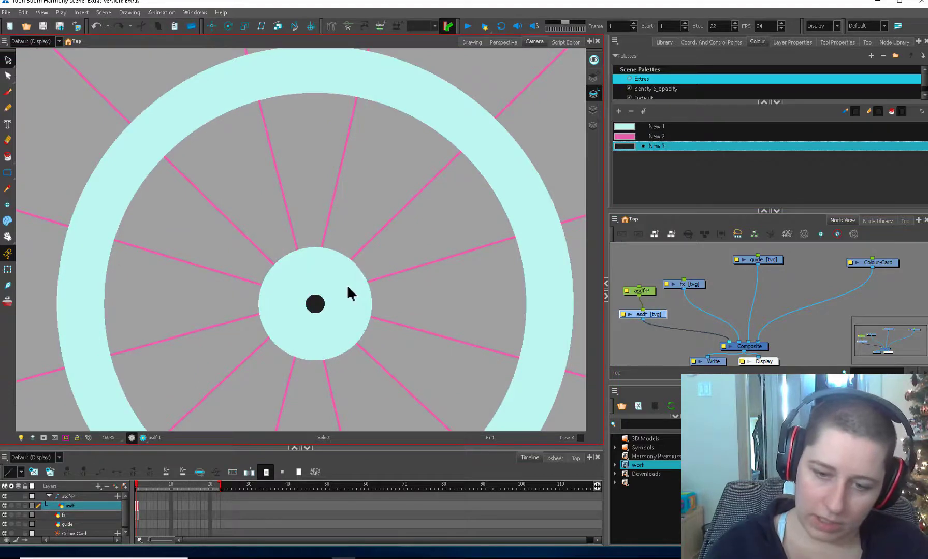
{"action": "left_click_drag", "start_coordinate": [348, 271], "coordinate": [320, 299]}
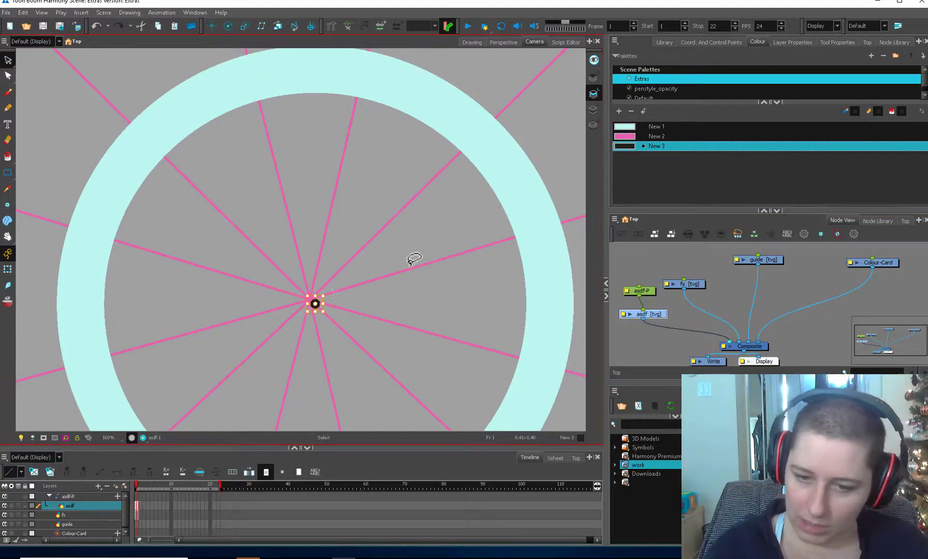
- Move the fx spokes so their meeting point lines up with the dark centre dot
{"action": "key", "text": "2"}
{"action": "key", "text": "2"}
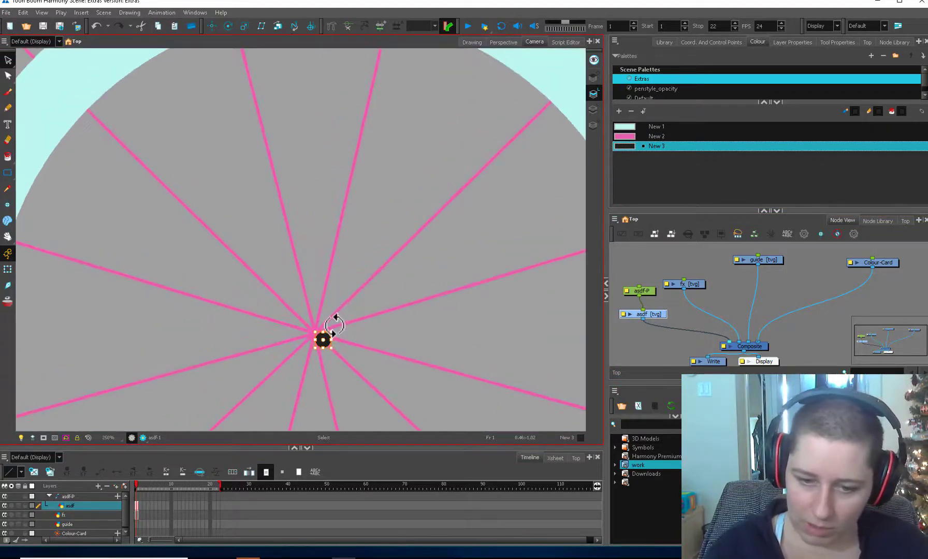
{"action": "left_click", "coordinate": [692, 283]}
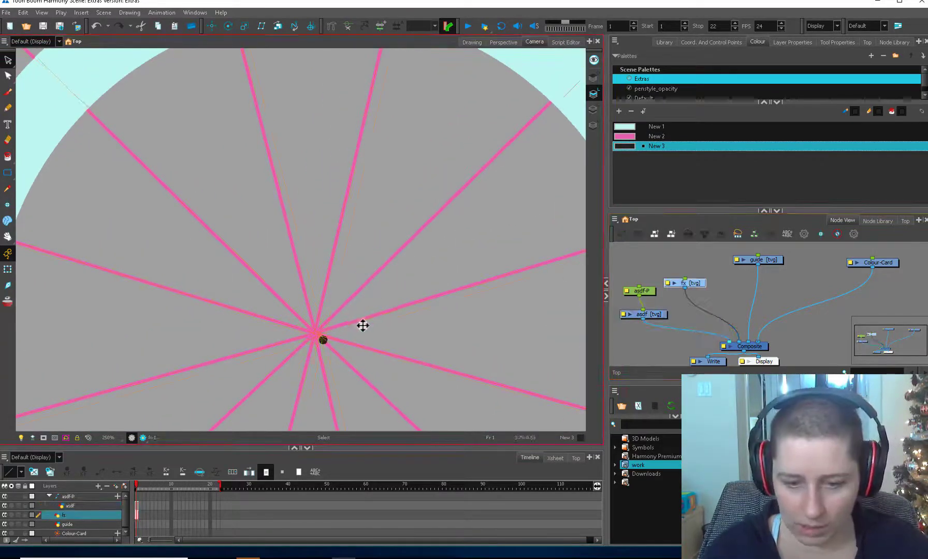
{"action": "left_click_drag", "start_coordinate": [361, 328], "coordinate": [363, 329]}
- Remove the dark centre dot from the asdf drawing, keeping the ring
{"action": "key", "text": "1"}
{"action": "key", "text": "1"}
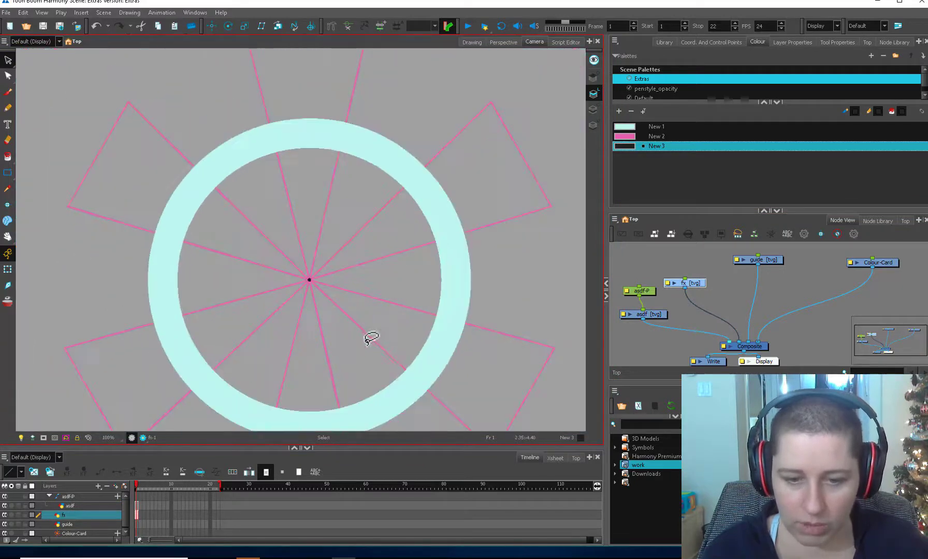
{"action": "left_click", "coordinate": [646, 314]}
{"action": "key", "text": "Delete"}
{"action": "key", "text": "ctrl+z"}
- Fill all six wedges of the fx drawing with the New 2 colour
{"action": "left_click", "coordinate": [685, 283]}
{"action": "left_click", "coordinate": [656, 136]}
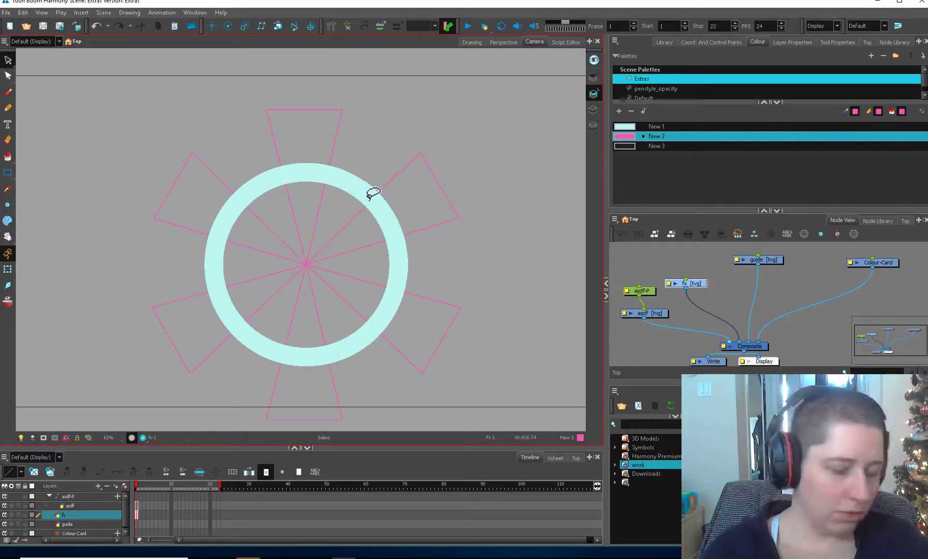
{"action": "key", "text": "i"}
{"action": "left_click", "coordinate": [368, 207]}
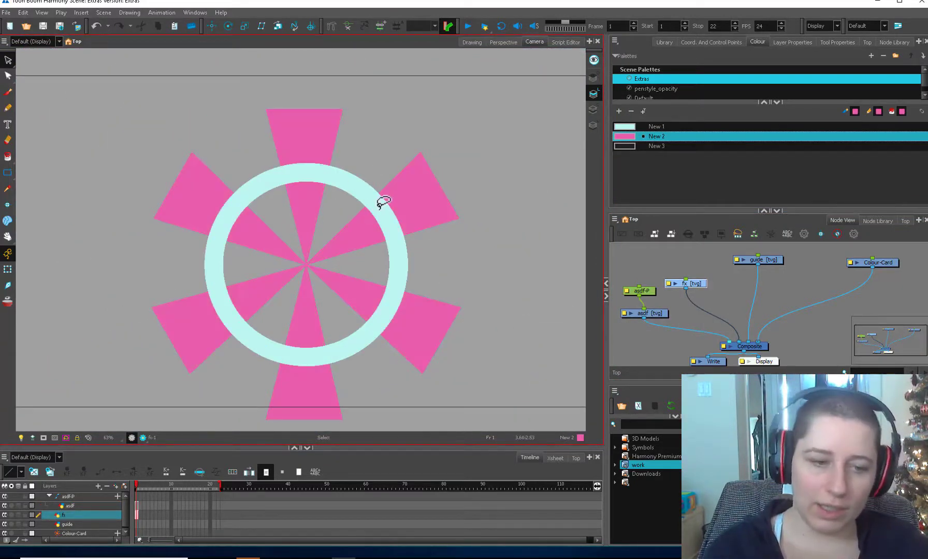
- Add a peg to the fx drawing and test rotating the spokes about their centre, undoing the rotation
{"action": "left_click", "coordinate": [8, 269]}
{"action": "left_click_drag", "start_coordinate": [466, 107], "coordinate": [480, 203]}
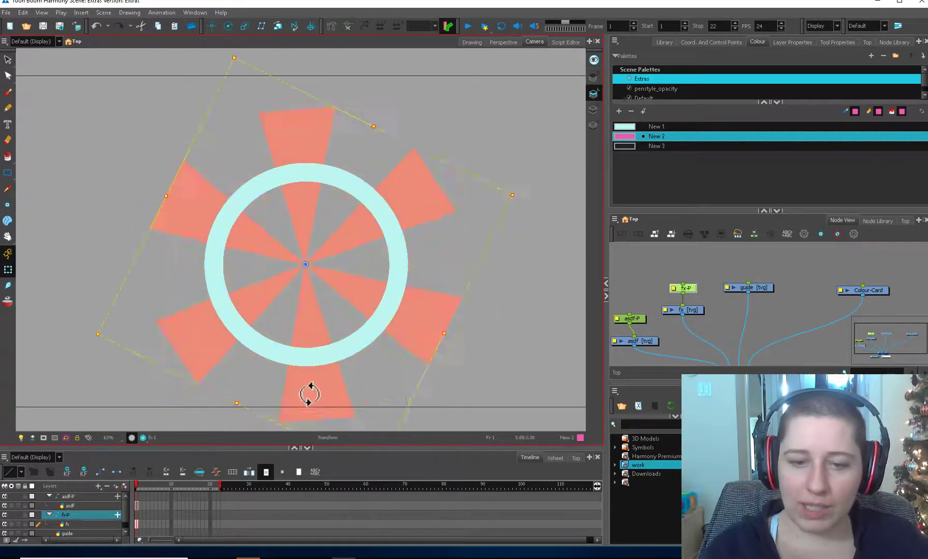
{"action": "key", "text": "ctrl+z"}
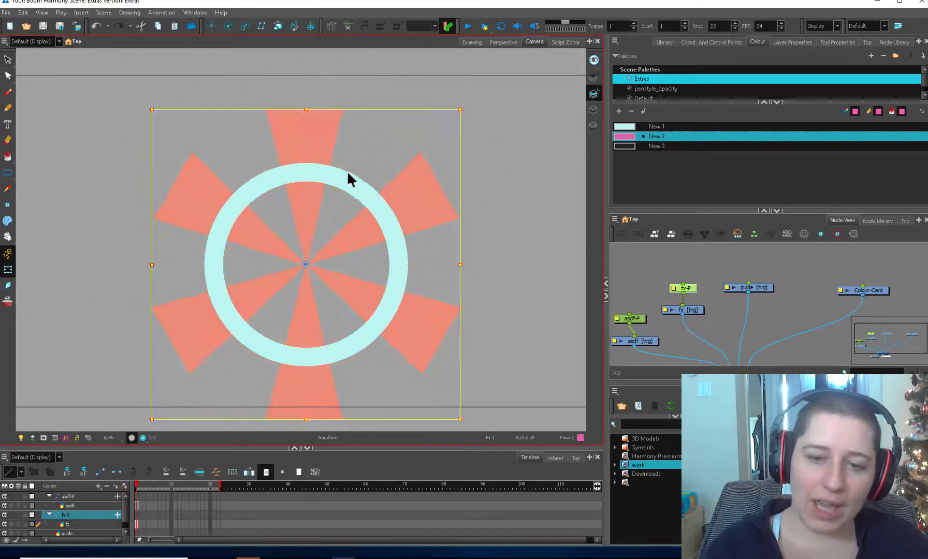
- Add a Cutter node between the asdf drawing and the Composite
{"action": "left_click", "coordinate": [838, 42]}
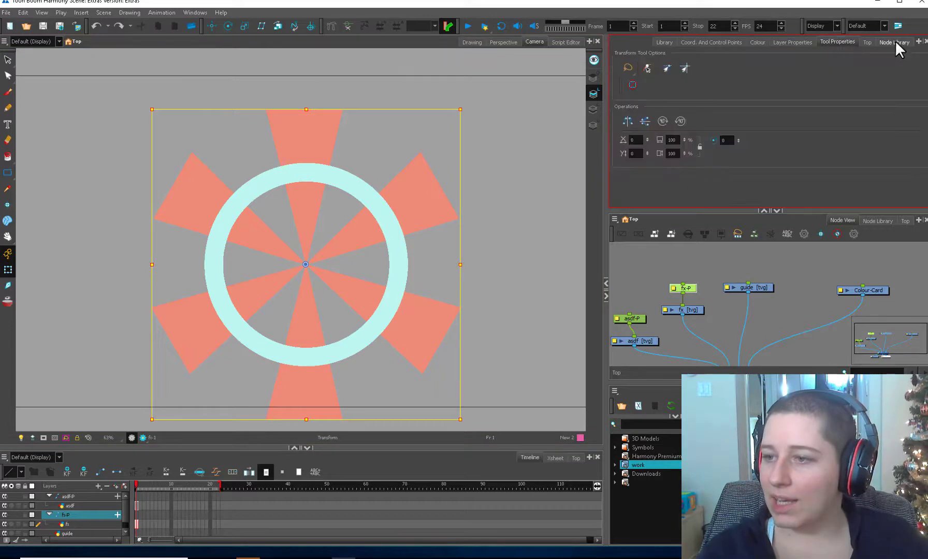
{"action": "left_click", "coordinate": [894, 42]}
{"action": "mouse_move", "coordinate": [695, 135]}
{"action": "left_mouse_down"}
{"action": "mouse_move", "coordinate": [688, 336]}
{"action": "mouse_move", "coordinate": [660, 330]}
{"action": "left_mouse_up"}
{"action": "left_click_drag", "start_coordinate": [624, 324], "coordinate": [658, 275]}
- Set the fx-P peg's rotation angle to 720 at frame 22 and interpolate the motion from frame 1
{"action": "left_click", "coordinate": [715, 261]}
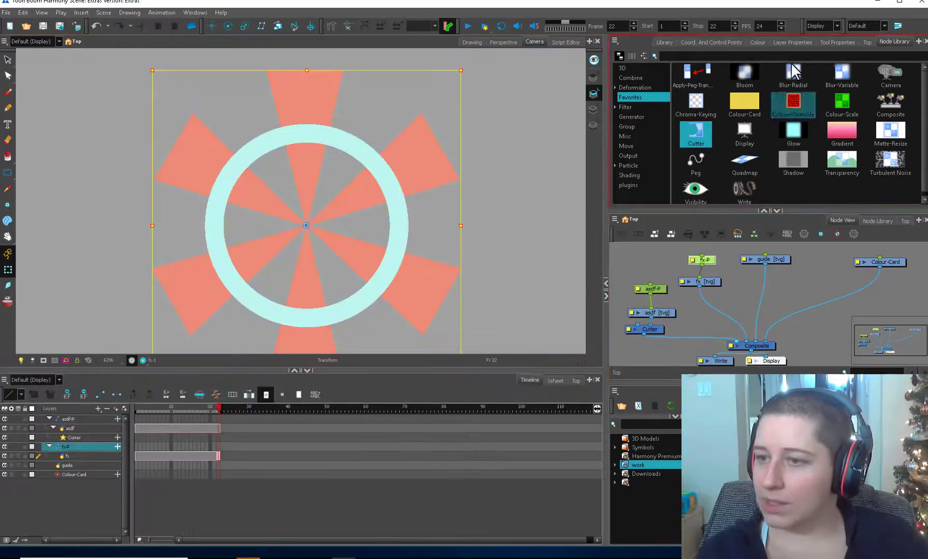
{"action": "left_click", "coordinate": [711, 42]}
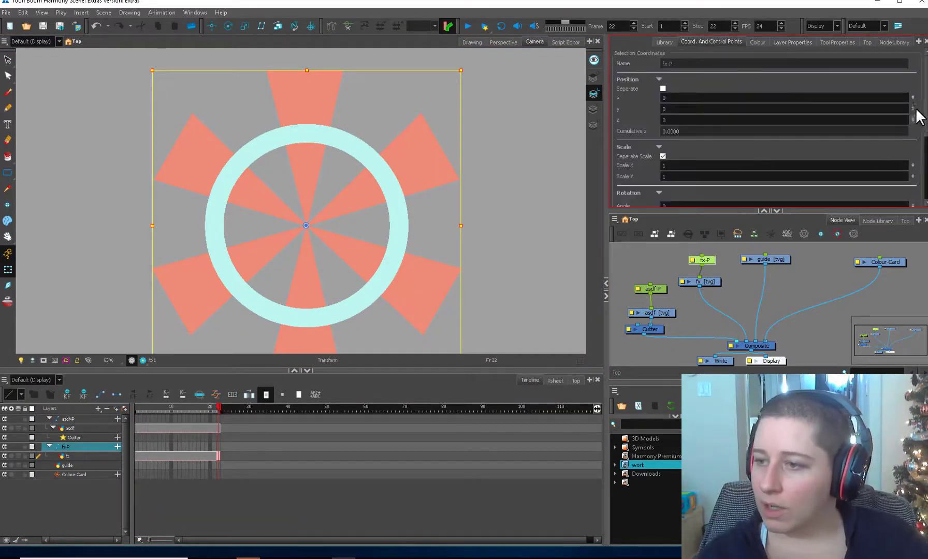
{"action": "left_click_drag", "start_coordinate": [924, 106], "coordinate": [924, 152]}
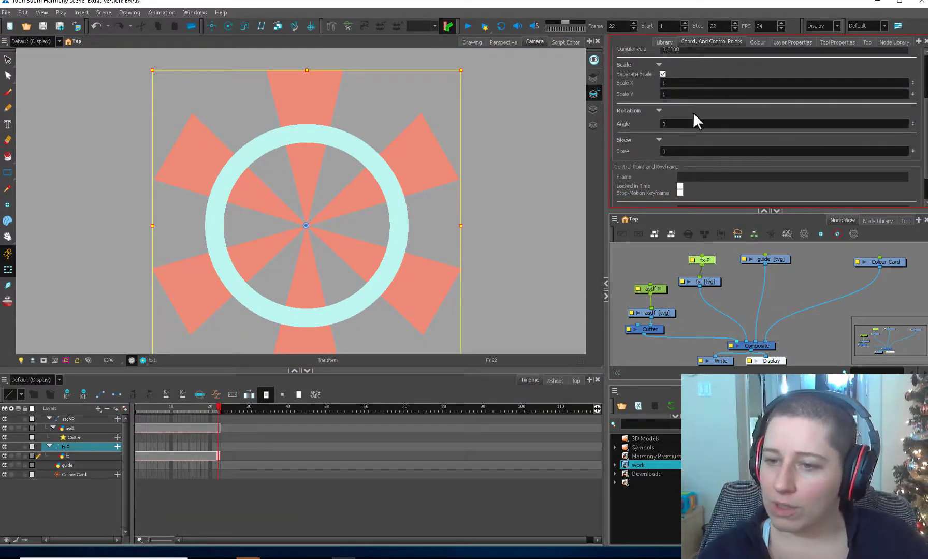
{"action": "double_click", "coordinate": [663, 124]}
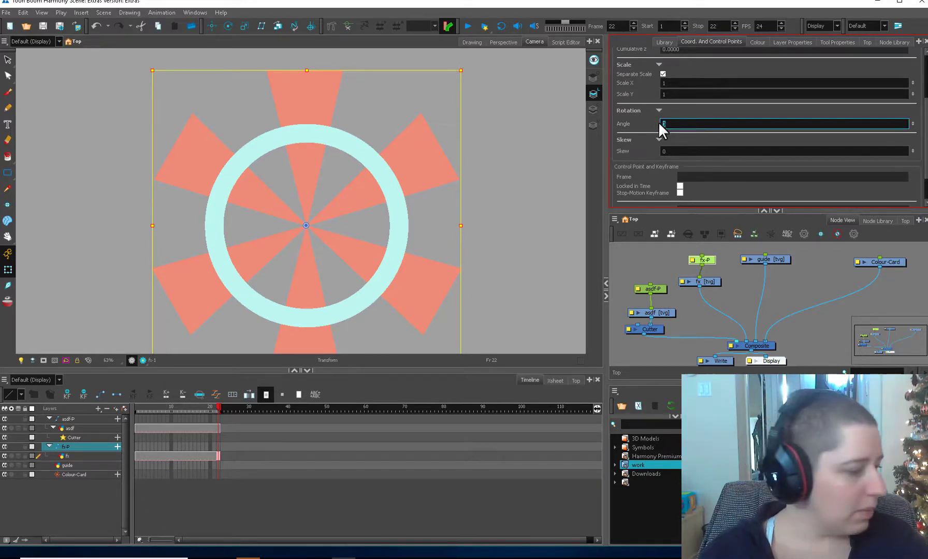
{"action": "type", "text": "72"}
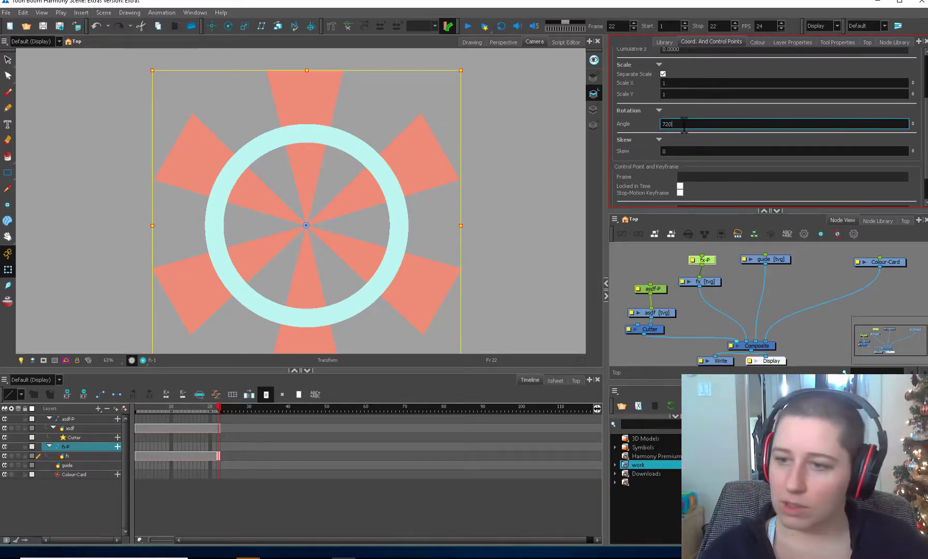
{"action": "key", "text": "Return"}
{"action": "left_click", "coordinate": [726, 254]}
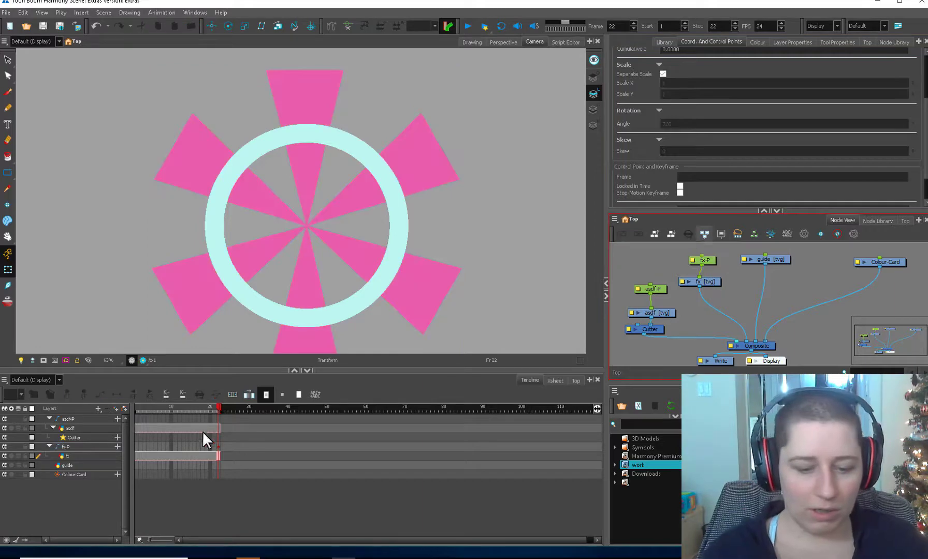
{"action": "left_click", "coordinate": [218, 446]}
{"action": "left_click", "coordinate": [138, 446]}
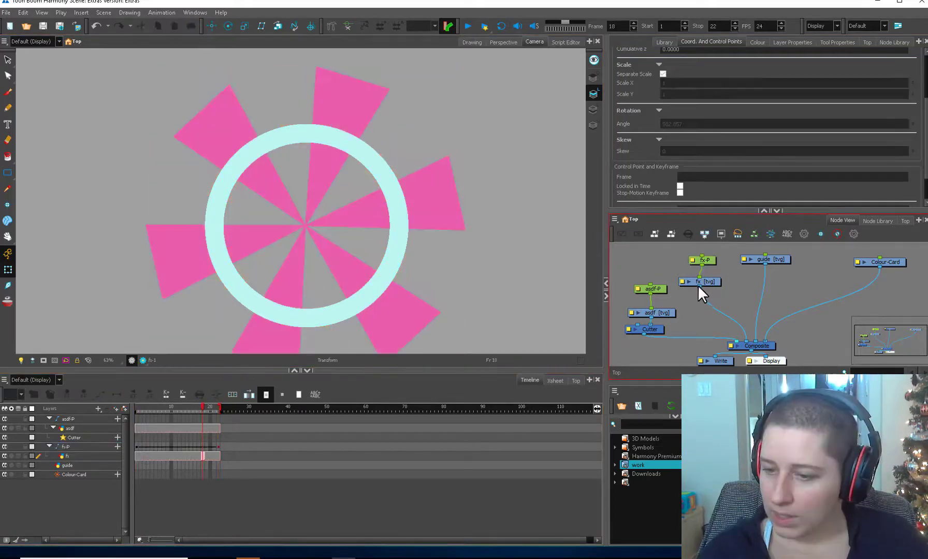
- Reconnect the fx drawing from the Composite to the Cutter's matte input
{"action": "left_click_drag", "start_coordinate": [633, 323], "coordinate": [637, 324]}
{"action": "left_click_drag", "start_coordinate": [744, 325], "coordinate": [725, 313]}
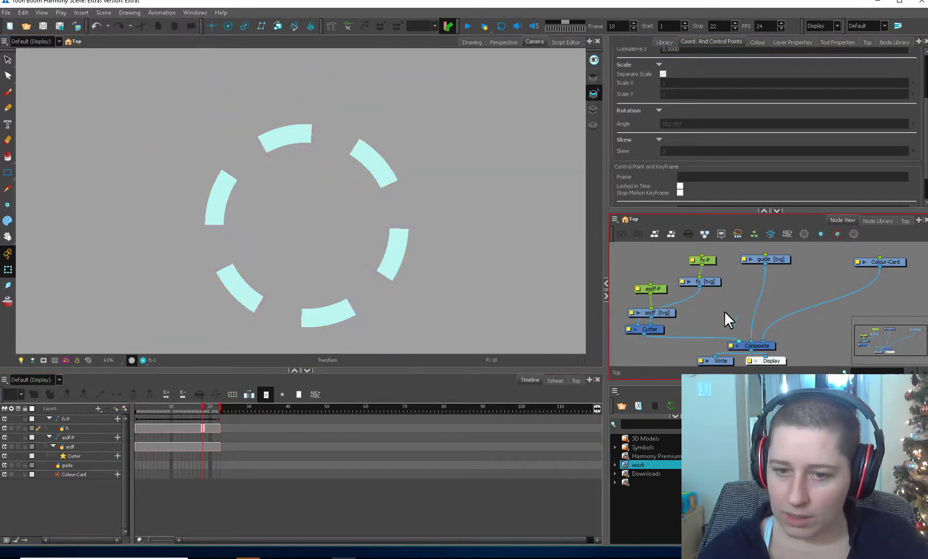
- Try the Cutter's Inverted option, switch it back off and close its properties
{"action": "double_click", "coordinate": [630, 328]}
{"action": "left_click", "coordinate": [472, 299]}
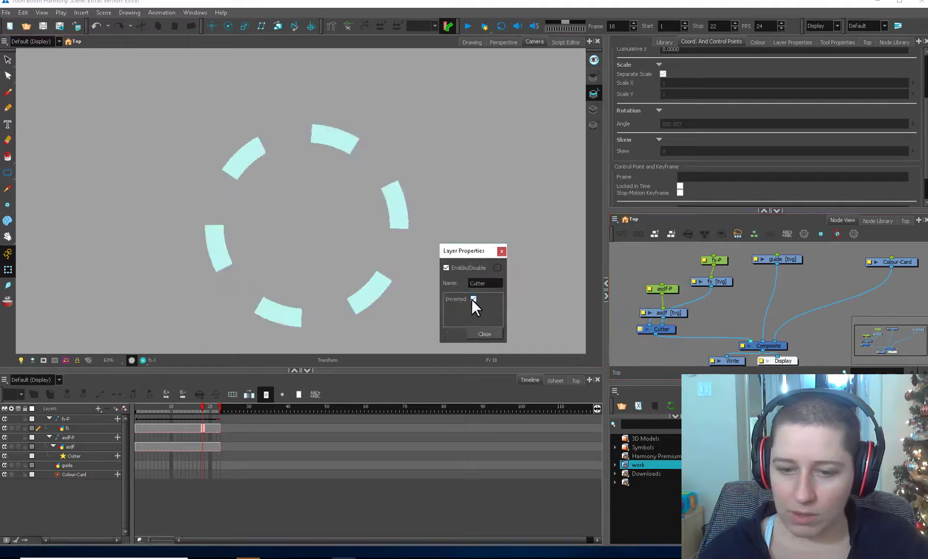
{"action": "left_click", "coordinate": [473, 299]}
{"action": "left_click", "coordinate": [484, 335]}
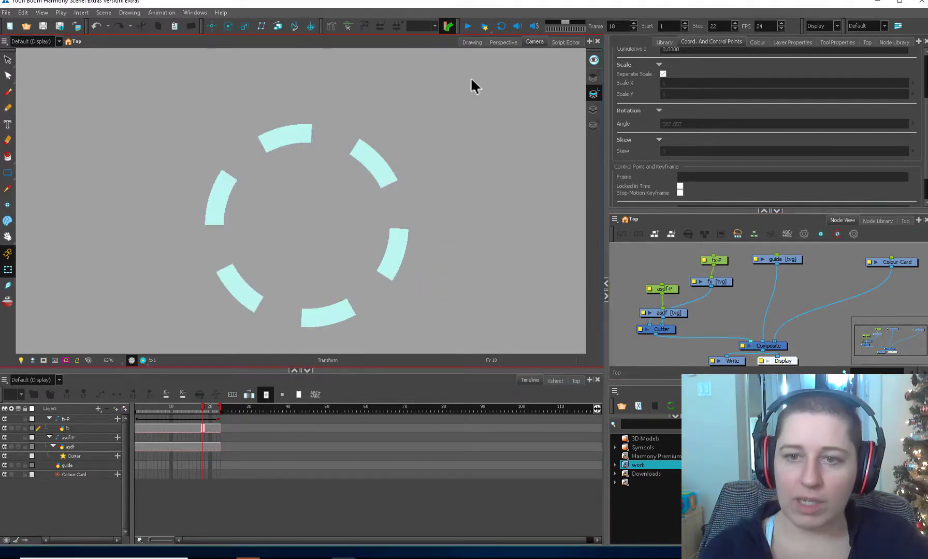
- Turn on looping and play back the rotating dashed ring, stopping playback when done
{"action": "left_click", "coordinate": [468, 26]}
{"action": "left_click", "coordinate": [500, 26]}
{"action": "left_click", "coordinate": [468, 27]}
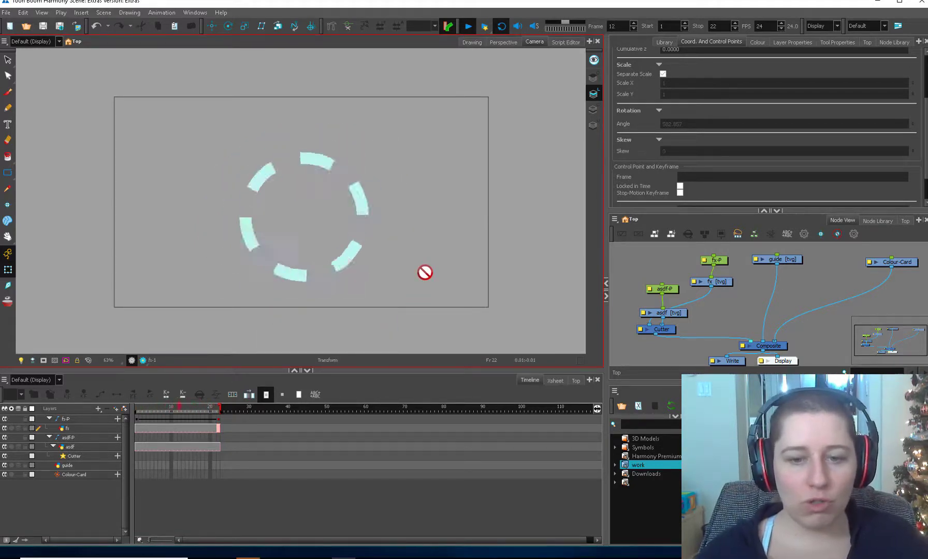
{"action": "left_click", "coordinate": [467, 26]}
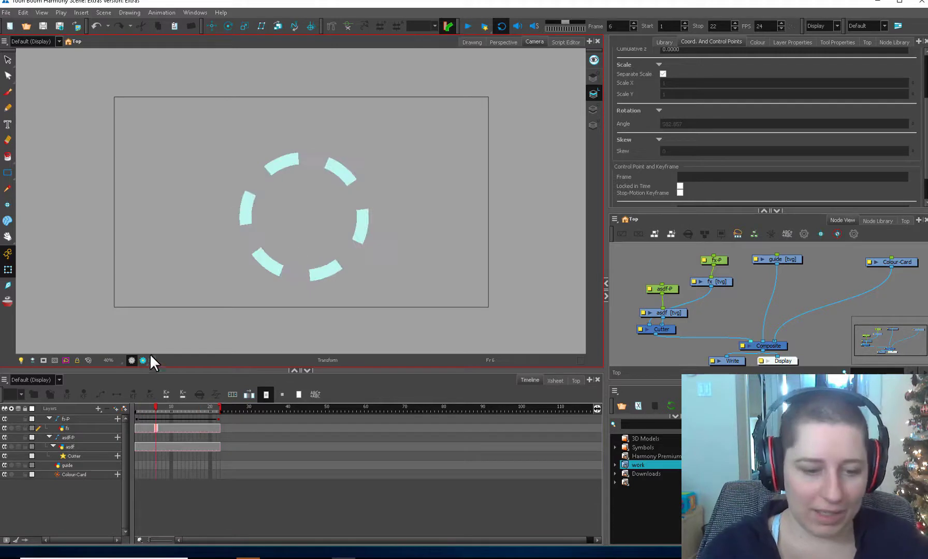
- Parent fx-P and asdf-P to a new peg, squash it vertically to a Scale Y of about 0.28, and play back the flattened ring
{"action": "left_click", "coordinate": [144, 360]}
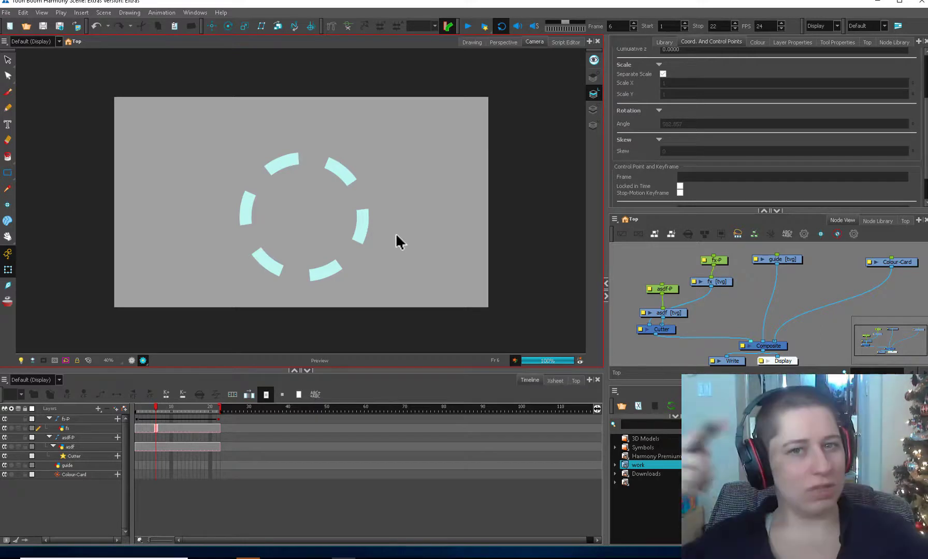
{"action": "key", "text": "ctrl+p"}
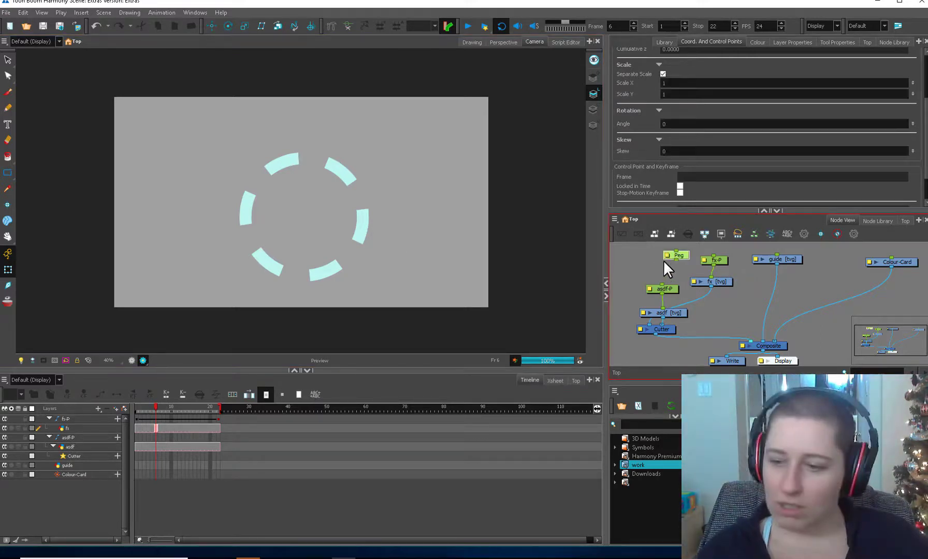
{"action": "mouse_move", "coordinate": [676, 261]}
{"action": "left_mouse_down"}
{"action": "mouse_move", "coordinate": [662, 284]}
{"action": "mouse_move", "coordinate": [714, 257]}
{"action": "mouse_move", "coordinate": [674, 246]}
{"action": "left_mouse_up"}
{"action": "left_click", "coordinate": [7, 253]}
{"action": "left_click_drag", "start_coordinate": [305, 103], "coordinate": [305, 177]}
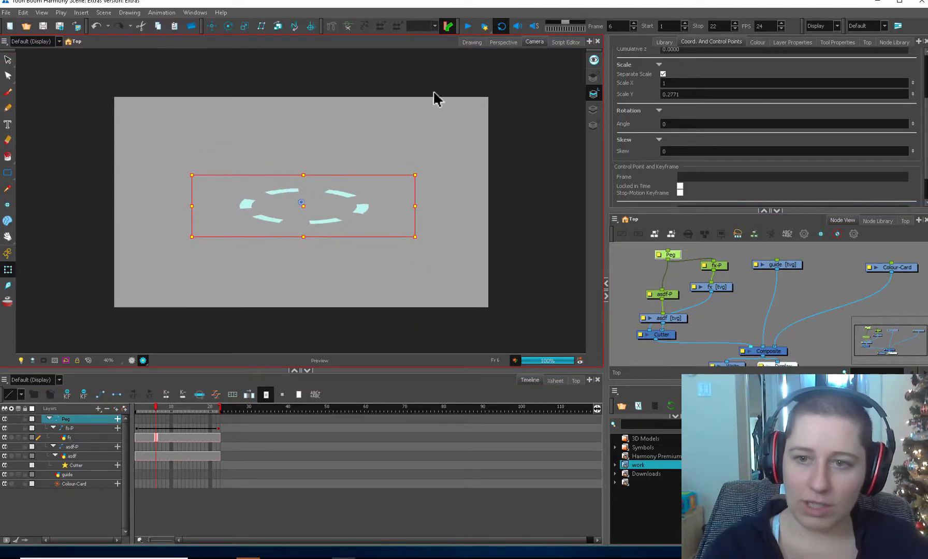
{"action": "left_click", "coordinate": [467, 26]}
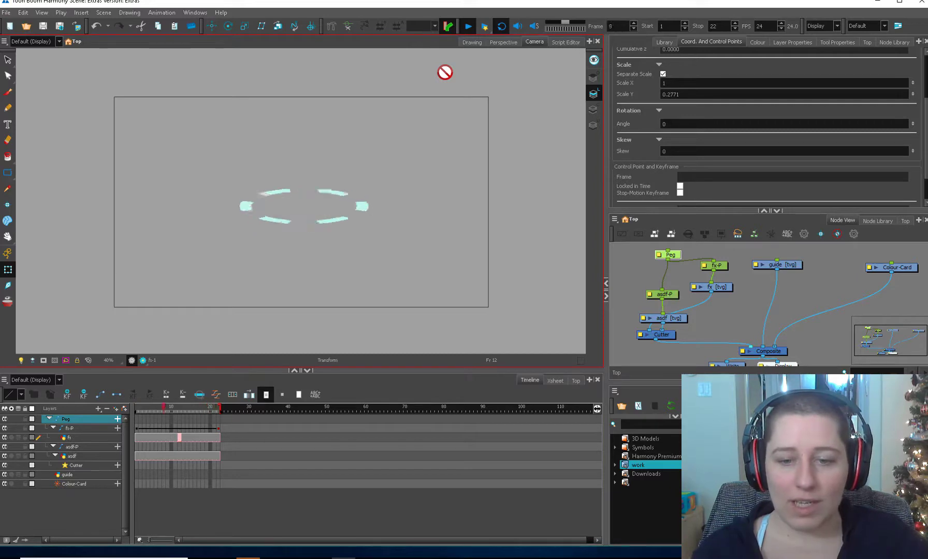
{"action": "left_click", "coordinate": [467, 26]}
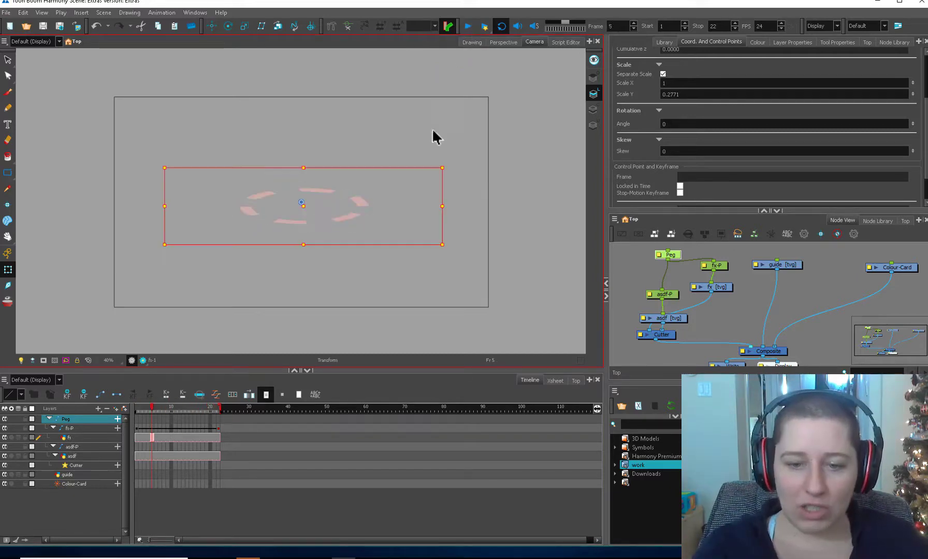
- Search the node library for "glo" and insert a Glow node between the Cutter and the Composite
{"action": "key", "text": "2"}
{"action": "key", "text": "2"}
{"action": "left_click", "coordinate": [549, 213]}
{"action": "left_click", "coordinate": [718, 330]}
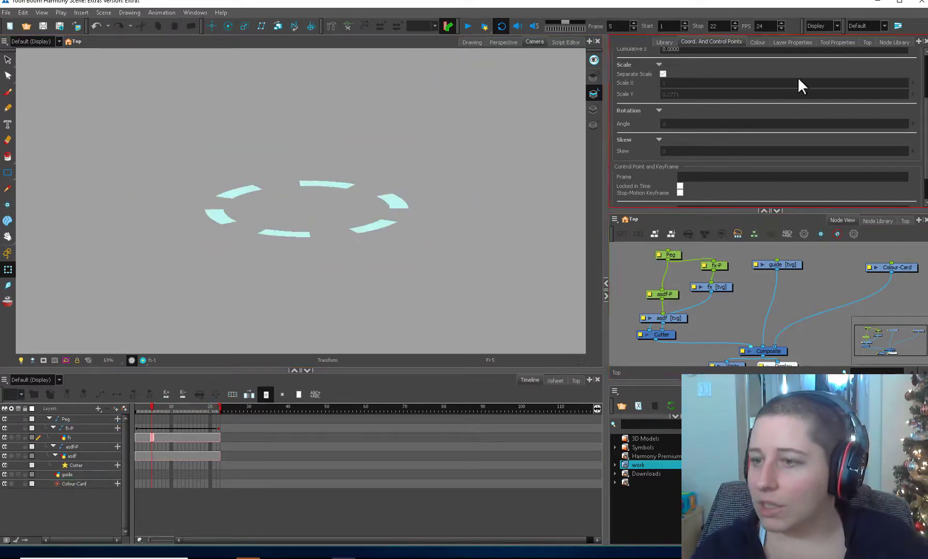
{"action": "left_click", "coordinate": [893, 42]}
{"action": "left_click", "coordinate": [767, 56]}
{"action": "type", "text": "g"}
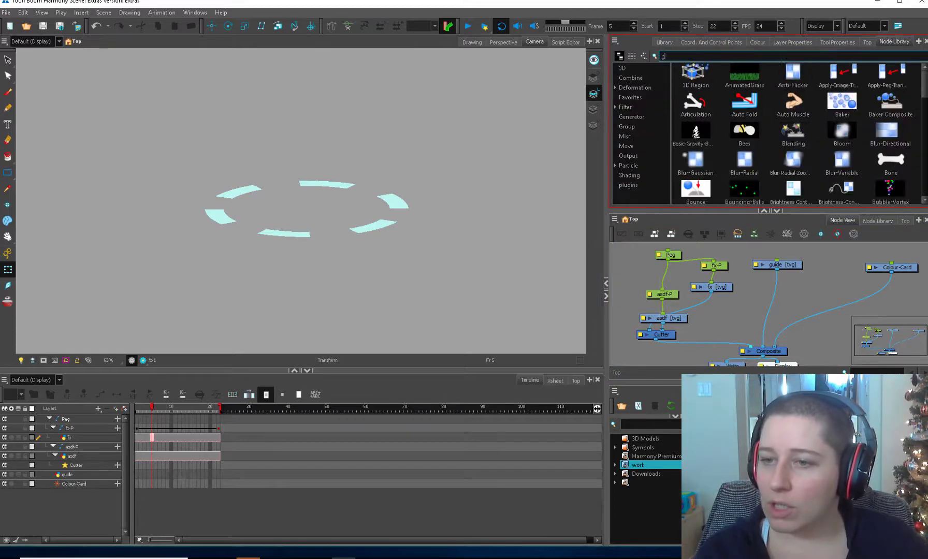
{"action": "type", "text": "lo"}
{"action": "left_click_drag", "start_coordinate": [755, 73], "coordinate": [677, 357]}
{"action": "left_click", "coordinate": [623, 330]}
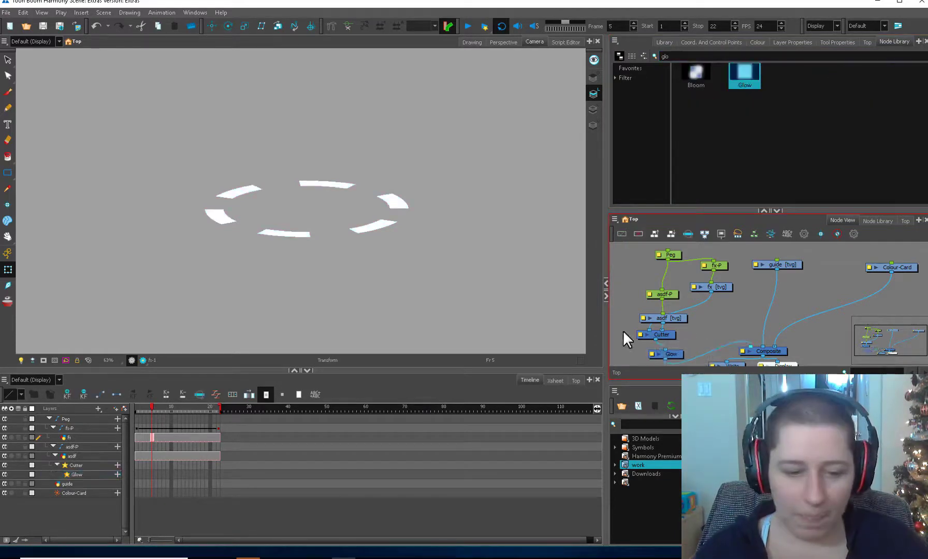
- Enable Use Source Colour on the Glow node, set its intensity to 7.2 and give it a small blur radius
{"action": "left_click", "coordinate": [143, 361]}
{"action": "left_click", "coordinate": [651, 354]}
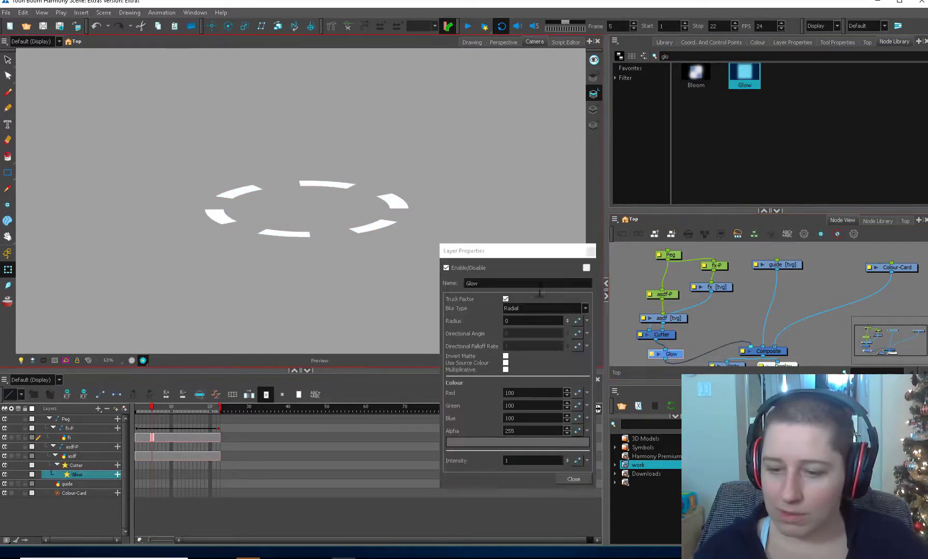
{"action": "left_click_drag", "start_coordinate": [569, 458], "coordinate": [583, 353]}
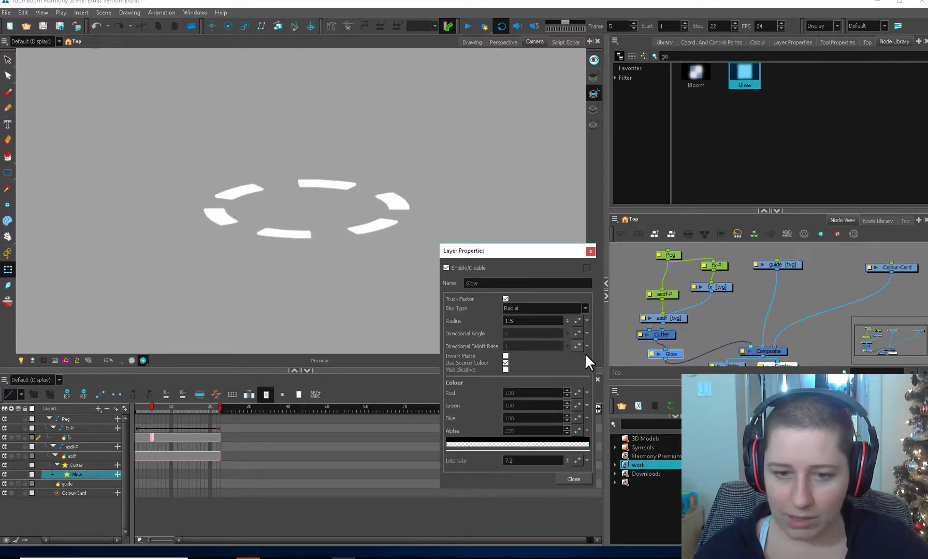
{"action": "left_click_drag", "start_coordinate": [572, 220], "coordinate": [596, 164]}
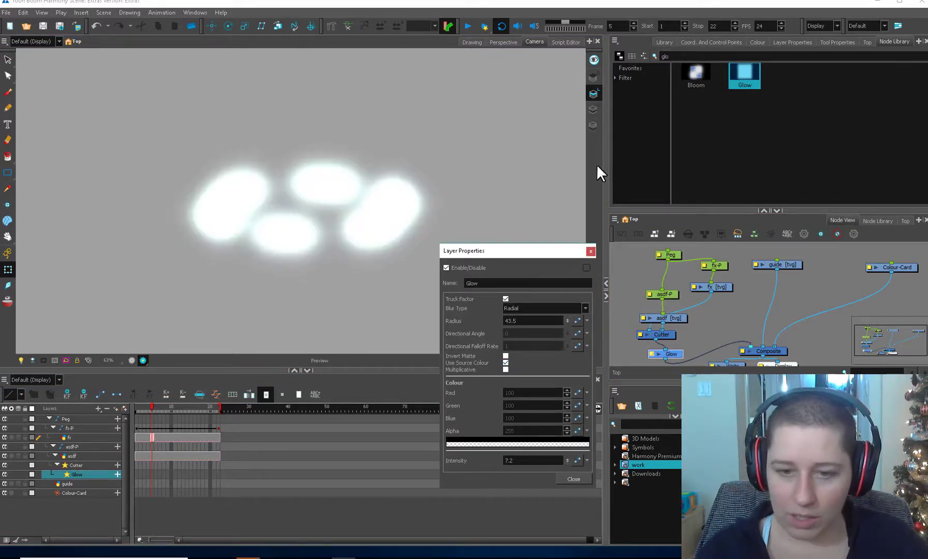
{"action": "left_click_drag", "start_coordinate": [566, 321], "coordinate": [566, 337]}
{"action": "double_click", "coordinate": [515, 322]}
{"action": "type", "text": "5"}
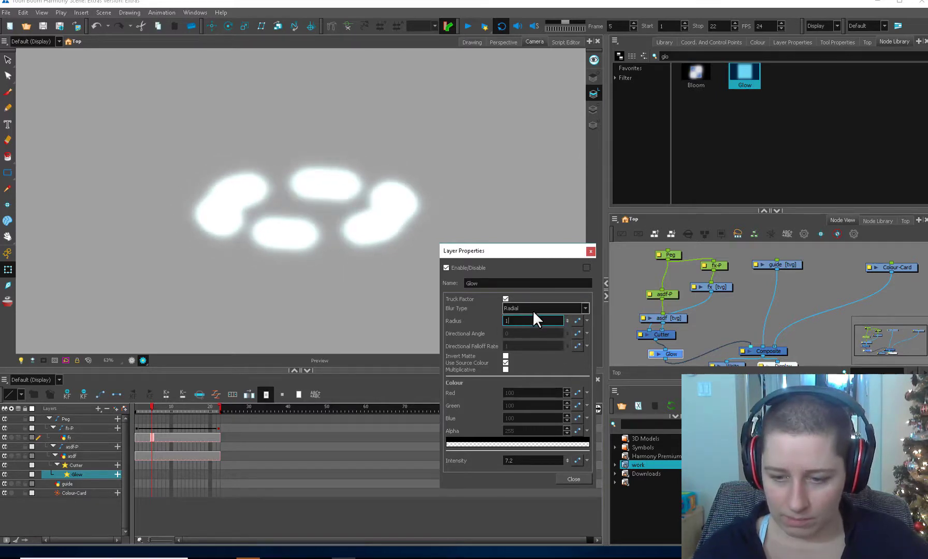
{"action": "left_click", "coordinate": [627, 316]}
- Render all scene frames again, play back the glowing ring in the playback window, and close it
{"action": "left_click", "coordinate": [132, 360]}
{"action": "key", "text": "1"}
{"action": "key", "text": "1"}
{"action": "key", "text": "1"}
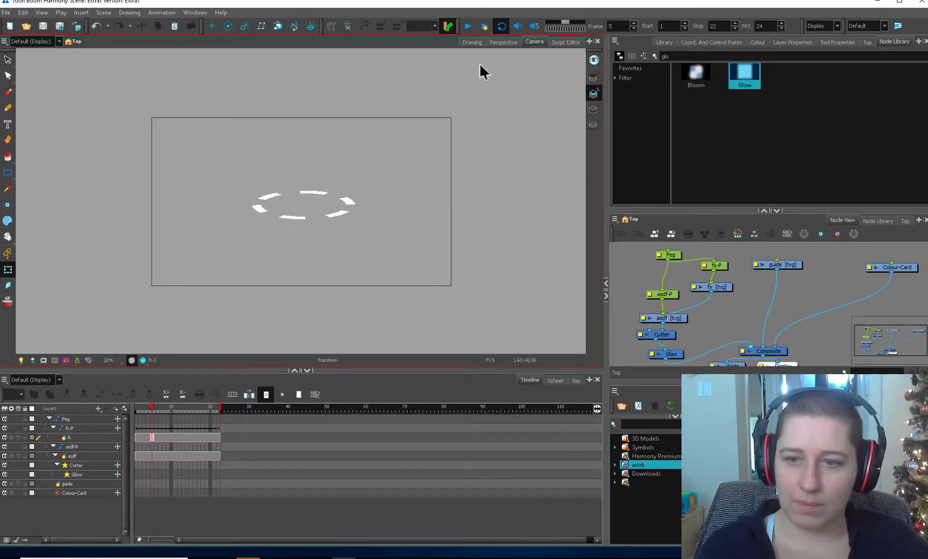
{"action": "left_click", "coordinate": [484, 26]}
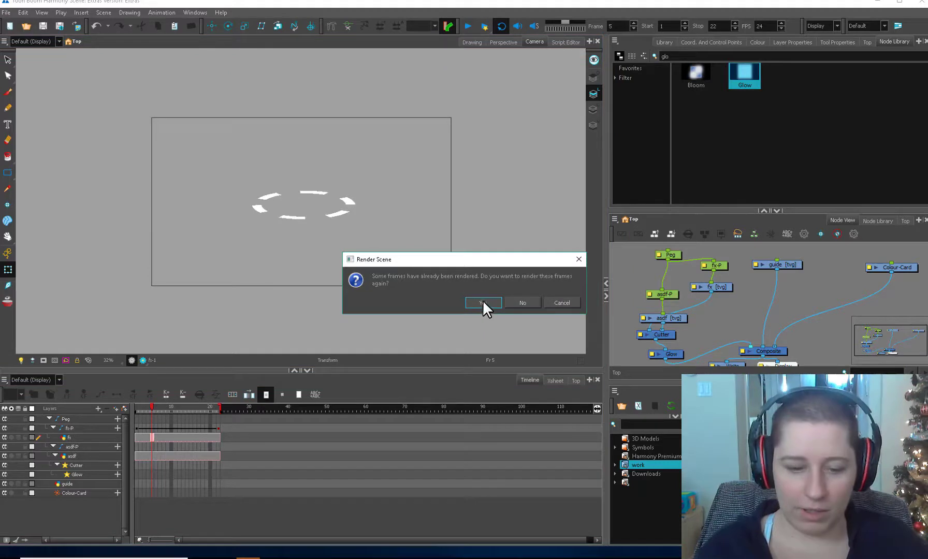
{"action": "left_click", "coordinate": [482, 302]}
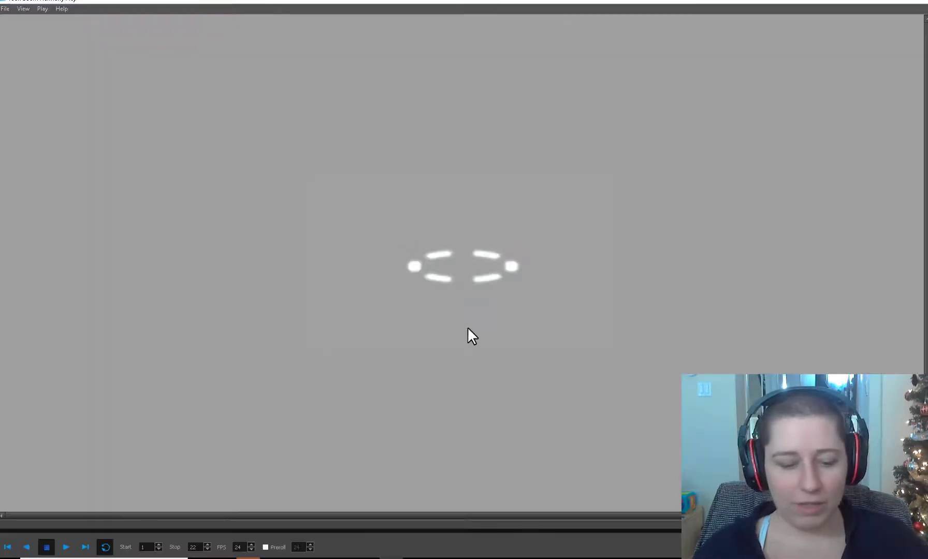
{"action": "left_click", "coordinate": [66, 547]}
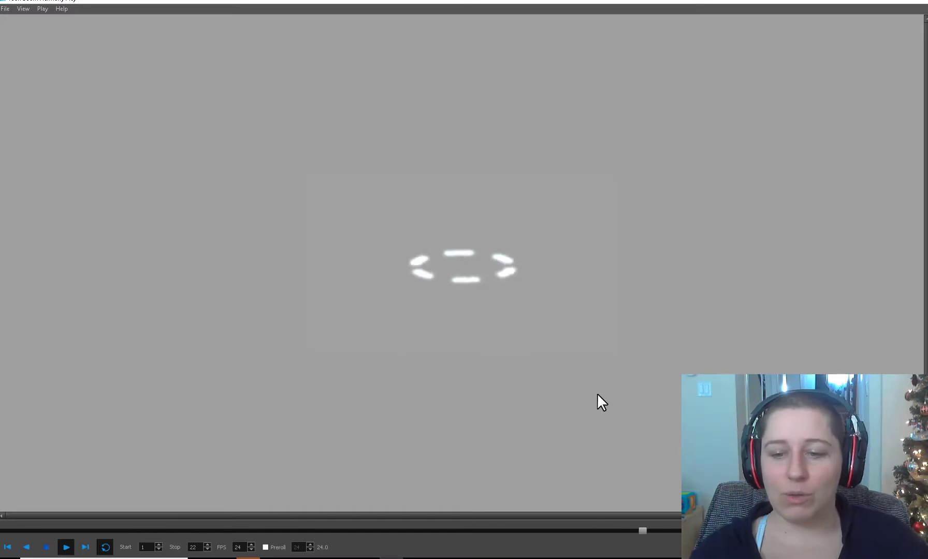
{"action": "left_click", "coordinate": [918, 6]}
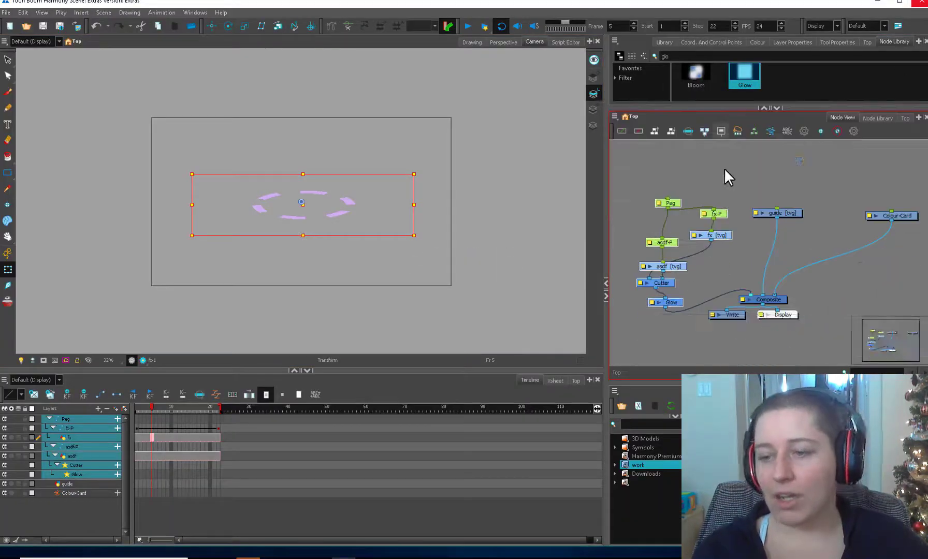
- Disable all the ring effect's nodes, from the top peg down to Glow, and move them out of the way above the network
{"action": "left_click", "coordinate": [681, 215]}
{"action": "key", "text": "ctrl+z"}
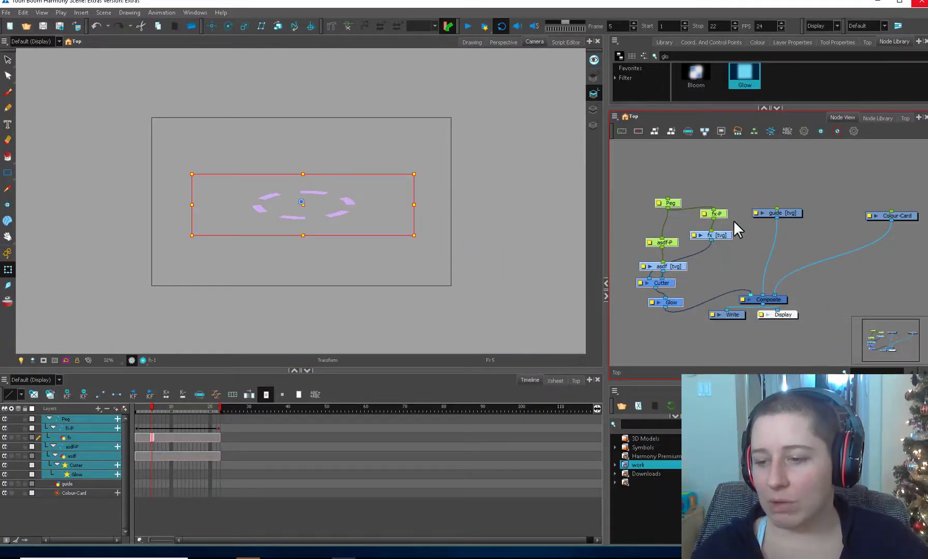
{"action": "key", "text": "d"}
{"action": "mouse_move", "coordinate": [726, 232]}
{"action": "left_mouse_down"}
{"action": "mouse_move", "coordinate": [790, 133]}
{"action": "mouse_move", "coordinate": [808, 124]}
{"action": "left_mouse_up"}
{"action": "left_click", "coordinate": [795, 210]}
{"action": "key", "text": "1"}
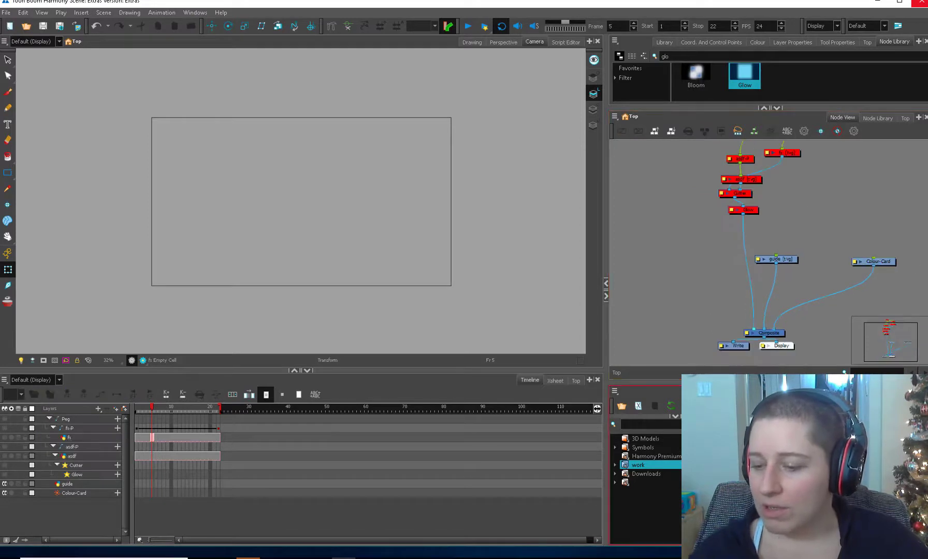
- Add a new drawing layer with its own peg, connect it to the Composite, and make the drawing active
{"action": "left_click_drag", "start_coordinate": [695, 341], "coordinate": [663, 289]}
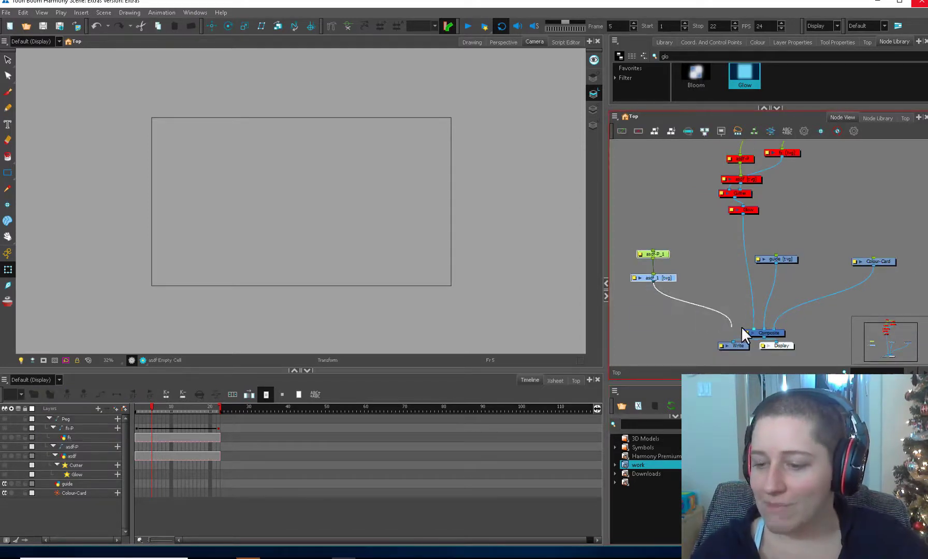
{"action": "left_click_drag", "start_coordinate": [742, 327], "coordinate": [751, 330]}
{"action": "left_click", "coordinate": [653, 278]}
- Set up a smaller Brush and add a new white colour to the Extras palette
{"action": "key", "text": "alt+b"}
{"action": "left_click_drag", "start_coordinate": [652, 107], "coordinate": [653, 185]}
{"action": "left_click", "coordinate": [757, 42]}
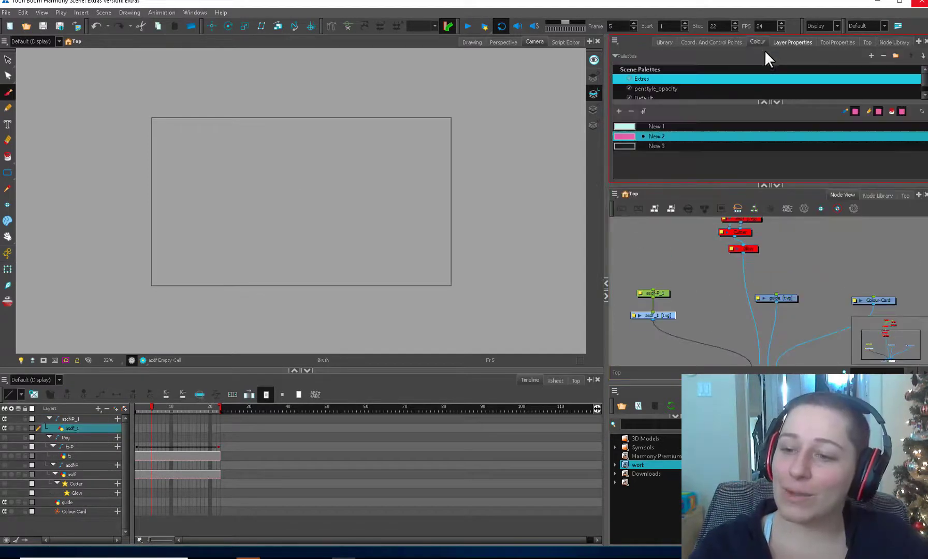
{"action": "key", "text": "o"}
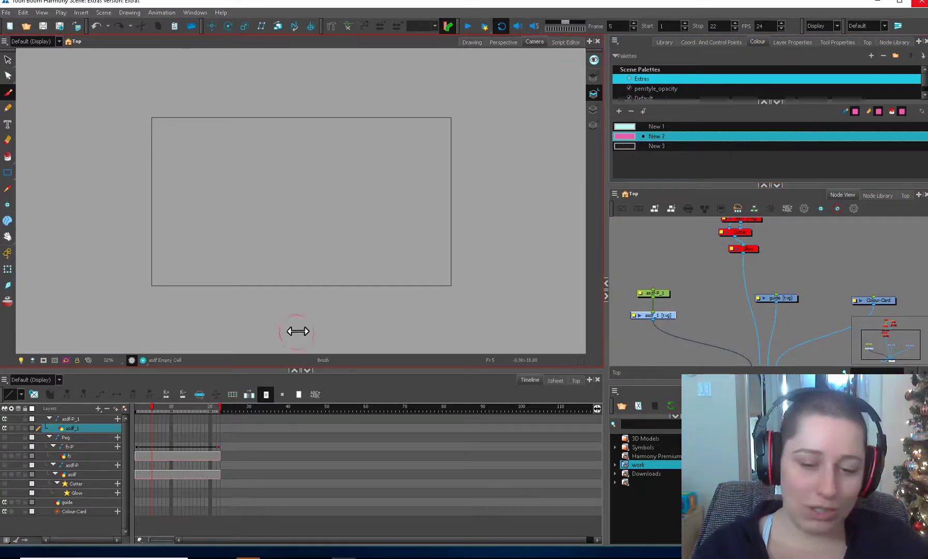
{"action": "left_click_drag", "start_coordinate": [297, 330], "coordinate": [282, 330]}
{"action": "left_click", "coordinate": [619, 112]}
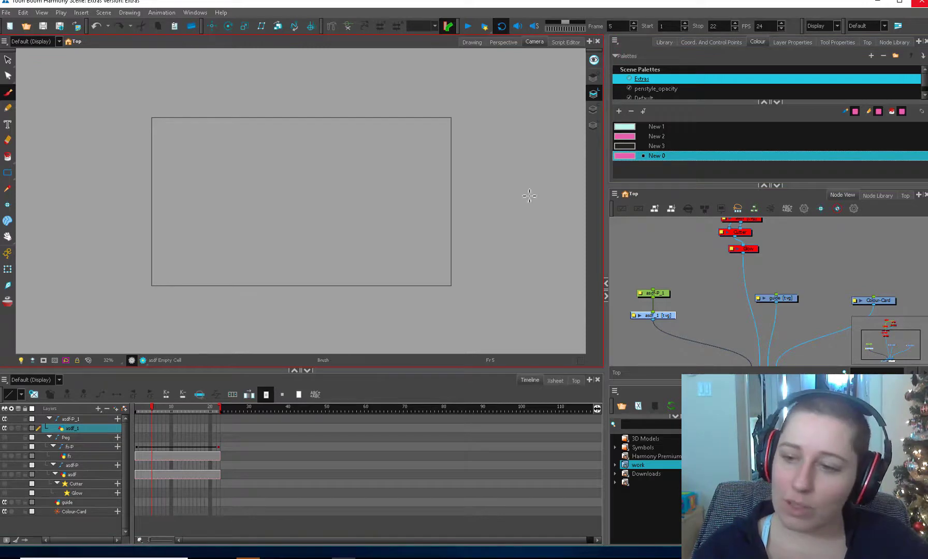
{"action": "double_click", "coordinate": [625, 156]}
{"action": "left_click", "coordinate": [470, 220]}
{"action": "left_click", "coordinate": [600, 185]}
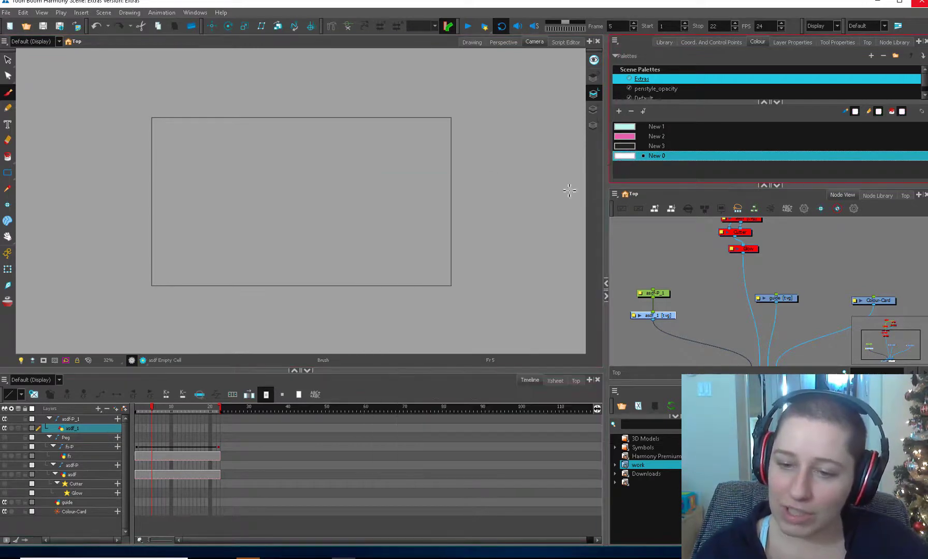
- Paint a cluster of tiny white dots and duplicate it repeatedly until the dots cover the whole camera frame
{"action": "left_click", "coordinate": [406, 246]}
{"action": "key", "text": "2"}
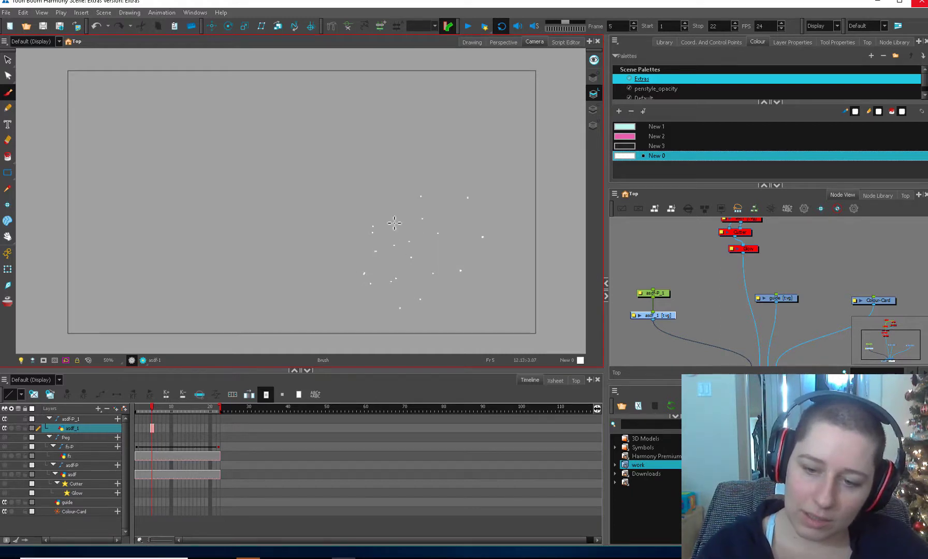
{"action": "key", "text": "alt+s"}
{"action": "left_click", "coordinate": [440, 263]}
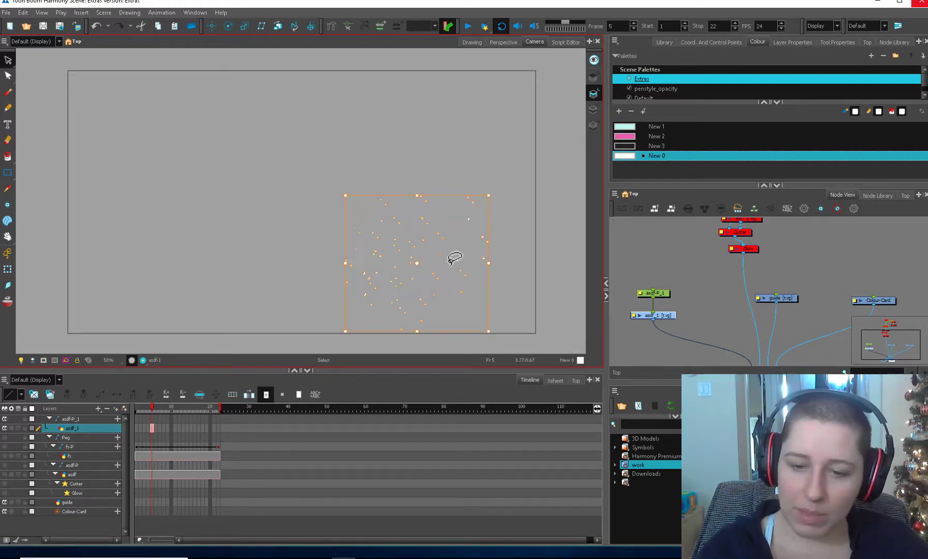
{"action": "left_click_drag", "start_coordinate": [403, 223], "coordinate": [212, 212]}
{"action": "key", "text": "ctrl+a"}
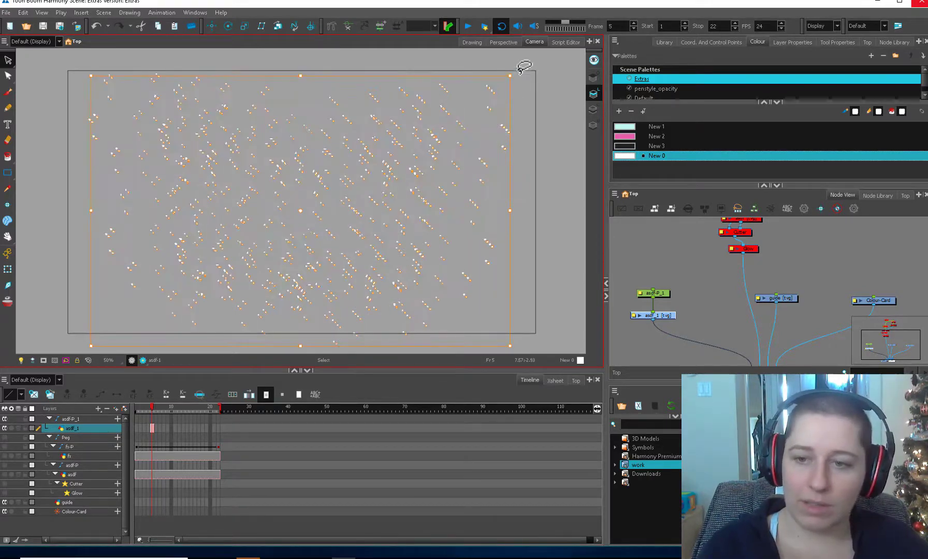
{"action": "key", "text": "2"}
{"action": "left_click_drag", "start_coordinate": [278, 243], "coordinate": [508, 228]}
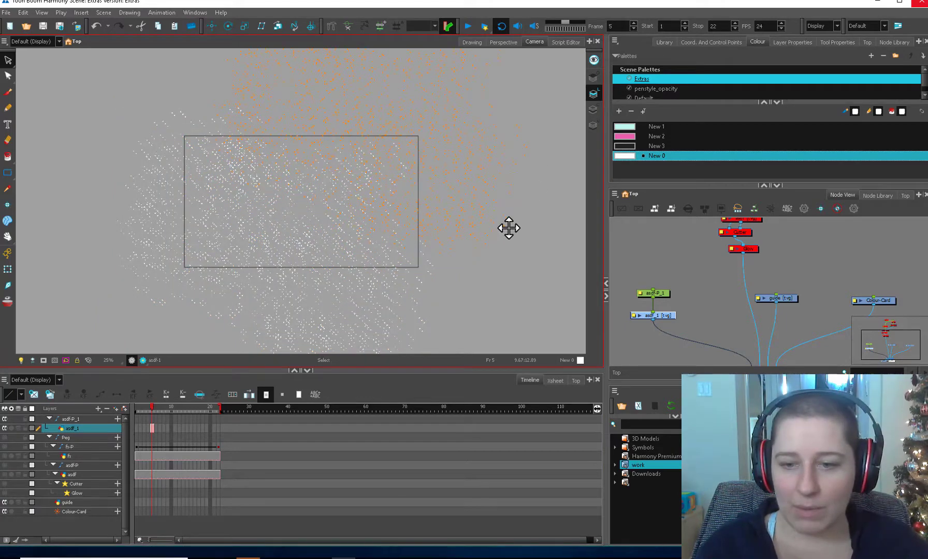
- Cut away and delete the excess dots outside the camera frame with the Cutter tool
{"action": "left_click", "coordinate": [644, 259]}
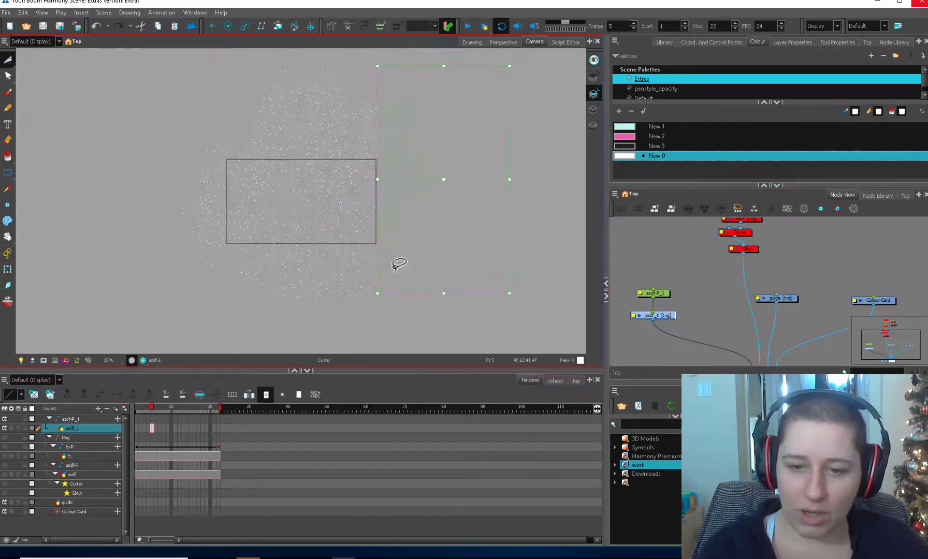
{"action": "key", "text": "Delete"}
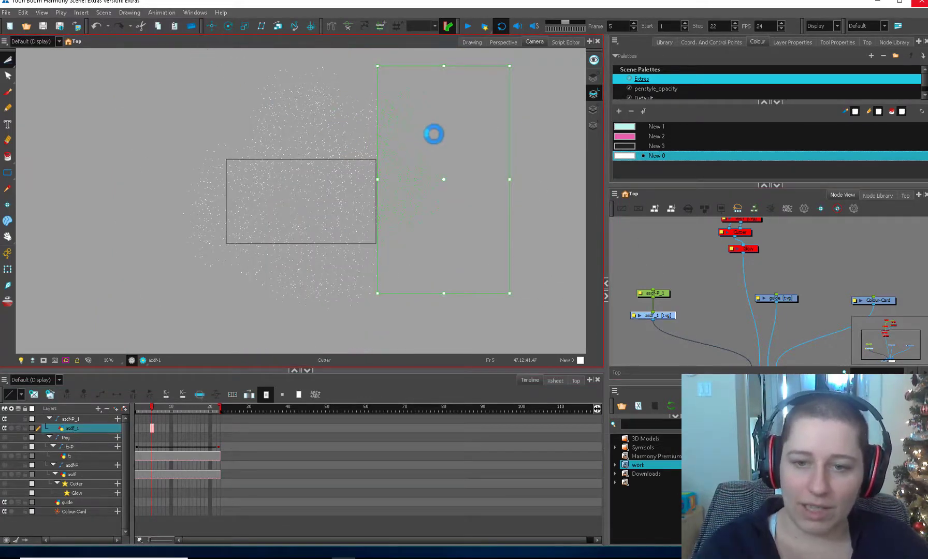
{"action": "key", "text": "2"}
{"action": "key", "text": "2"}
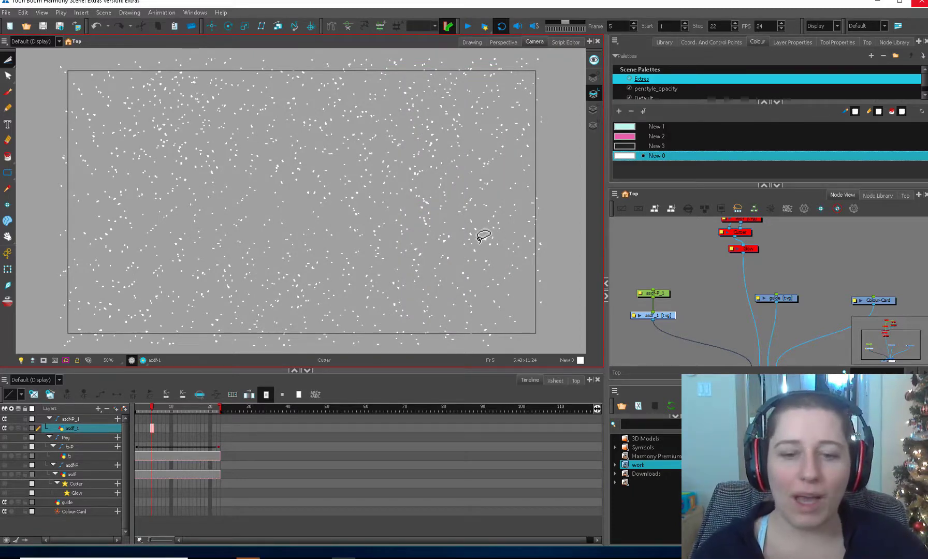
{"action": "key", "text": "alt+s"}
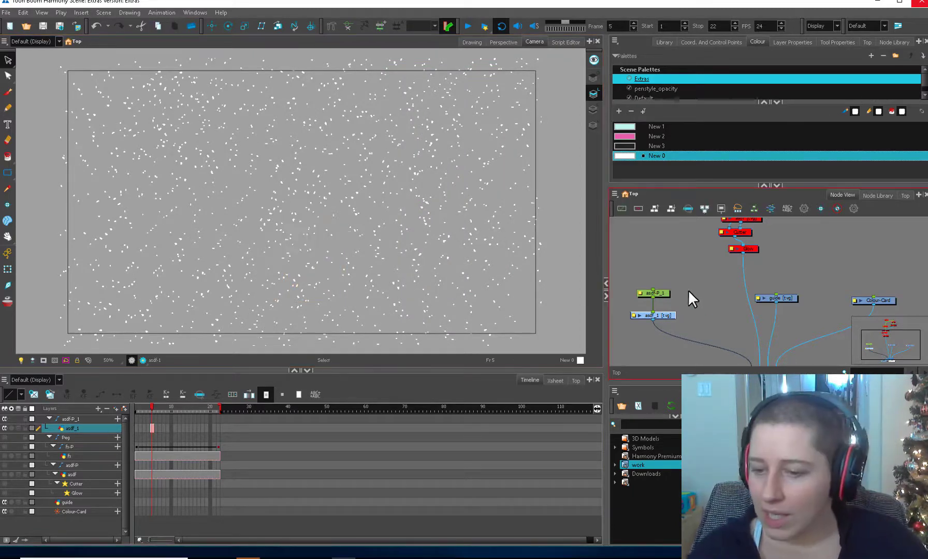
- Add another empty drawing layer with its own peg beside the dots layer and connect it to the Composite
{"action": "left_click_drag", "start_coordinate": [688, 290], "coordinate": [641, 324]}
{"action": "left_click_drag", "start_coordinate": [719, 311], "coordinate": [727, 252]}
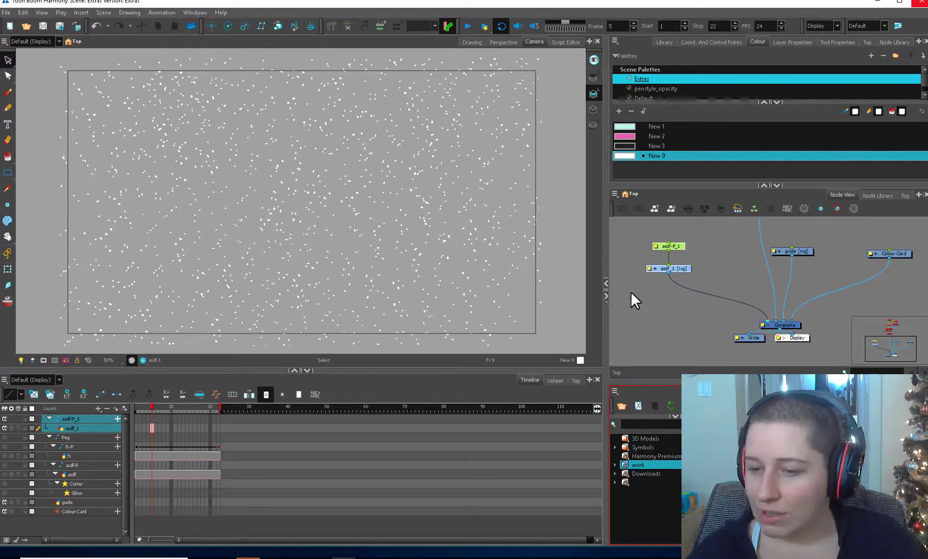
{"action": "key", "text": "ctrl+v"}
{"action": "left_click_drag", "start_coordinate": [765, 322], "coordinate": [766, 321]}
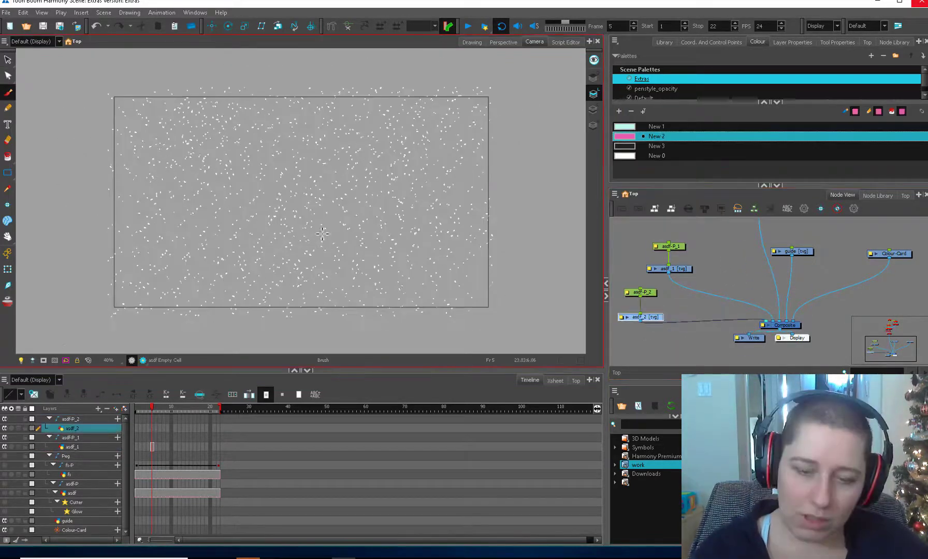
- Paint pink handwritten lettering and large looping scribbles with the Brush across the dots and the camera frame
{"action": "left_click_drag", "start_coordinate": [319, 209], "coordinate": [333, 225]}
{"action": "left_click_drag", "start_coordinate": [202, 205], "coordinate": [302, 125]}
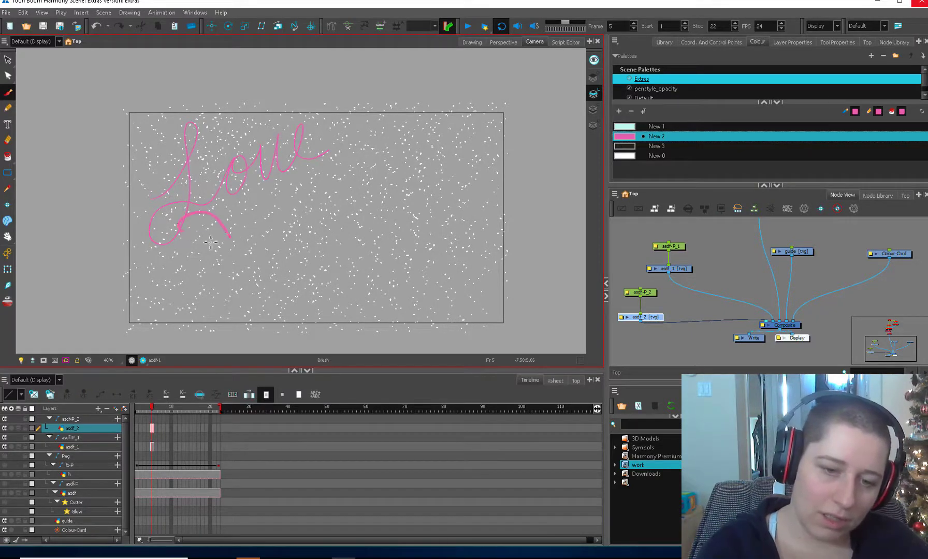
{"action": "mouse_move", "coordinate": [303, 169]}
{"action": "left_mouse_down"}
{"action": "mouse_move", "coordinate": [263, 175]}
{"action": "mouse_move", "coordinate": [306, 174]}
{"action": "left_mouse_up"}
{"action": "mouse_move", "coordinate": [312, 167]}
{"action": "left_mouse_down"}
{"action": "mouse_move", "coordinate": [338, 138]}
{"action": "mouse_move", "coordinate": [340, 173]}
{"action": "mouse_move", "coordinate": [313, 177]}
{"action": "left_mouse_up"}
{"action": "mouse_move", "coordinate": [314, 178]}
{"action": "left_mouse_down"}
{"action": "mouse_move", "coordinate": [329, 173]}
{"action": "mouse_move", "coordinate": [285, 161]}
{"action": "left_mouse_up"}
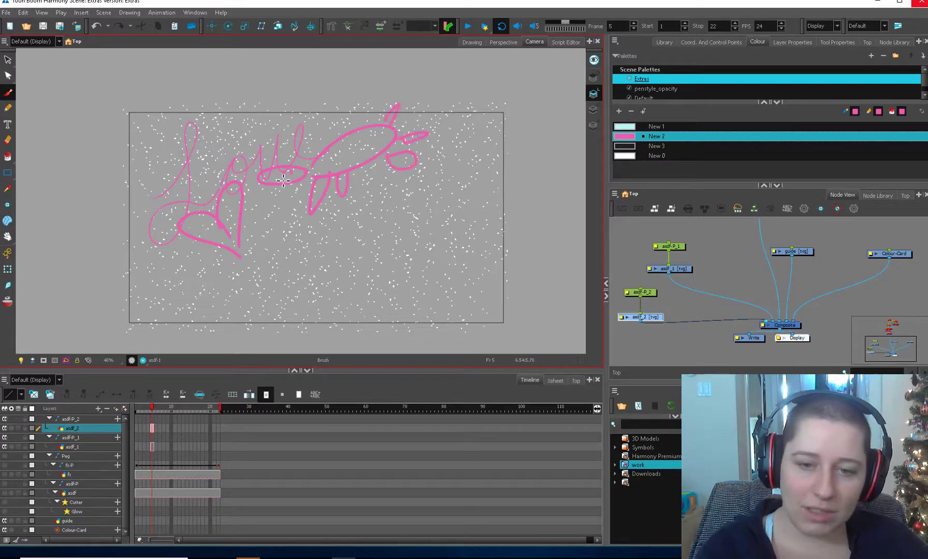
{"action": "mouse_move", "coordinate": [203, 303]}
{"action": "left_mouse_down"}
{"action": "mouse_move", "coordinate": [267, 278]}
{"action": "mouse_move", "coordinate": [330, 299]}
{"action": "mouse_move", "coordinate": [380, 261]}
{"action": "mouse_move", "coordinate": [486, 260]}
{"action": "mouse_move", "coordinate": [352, 290]}
{"action": "mouse_move", "coordinate": [236, 83]}
{"action": "mouse_move", "coordinate": [73, 162]}
{"action": "mouse_move", "coordinate": [259, 124]}
{"action": "left_mouse_up"}
{"action": "mouse_move", "coordinate": [328, 94]}
{"action": "left_mouse_down"}
{"action": "mouse_move", "coordinate": [264, 229]}
{"action": "mouse_move", "coordinate": [453, 265]}
{"action": "mouse_move", "coordinate": [405, 169]}
{"action": "mouse_move", "coordinate": [375, 341]}
{"action": "mouse_move", "coordinate": [169, 318]}
{"action": "mouse_move", "coordinate": [113, 369]}
{"action": "mouse_move", "coordinate": [242, 302]}
{"action": "mouse_move", "coordinate": [358, 367]}
{"action": "mouse_move", "coordinate": [486, 337]}
{"action": "mouse_move", "coordinate": [507, 230]}
{"action": "mouse_move", "coordinate": [491, 127]}
{"action": "mouse_move", "coordinate": [424, 126]}
{"action": "mouse_move", "coordinate": [396, 229]}
{"action": "left_mouse_up"}
{"action": "left_click_drag", "start_coordinate": [344, 267], "coordinate": [335, 250]}
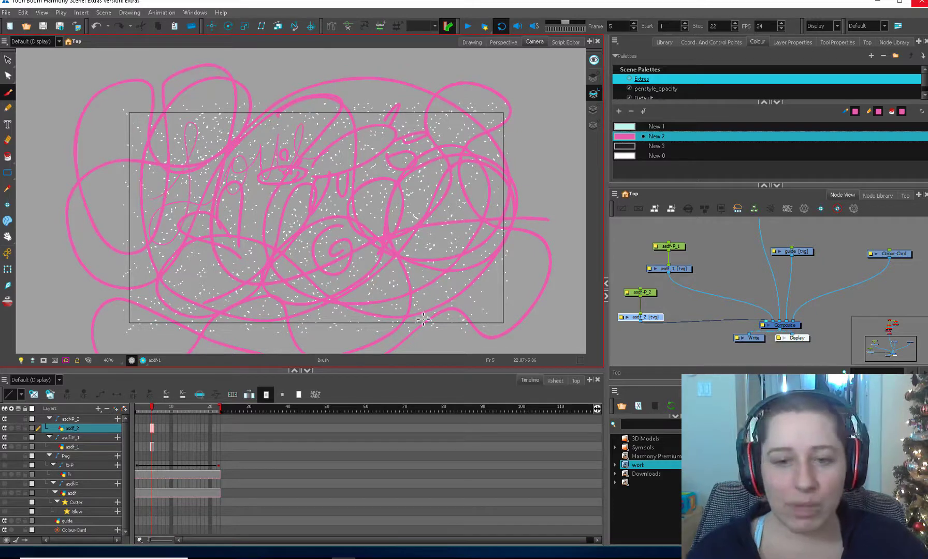
- Add an inverted Cutter node between the dots layer and the Composite, using the pink scribble layer as its matte
{"action": "left_click", "coordinate": [894, 41]}
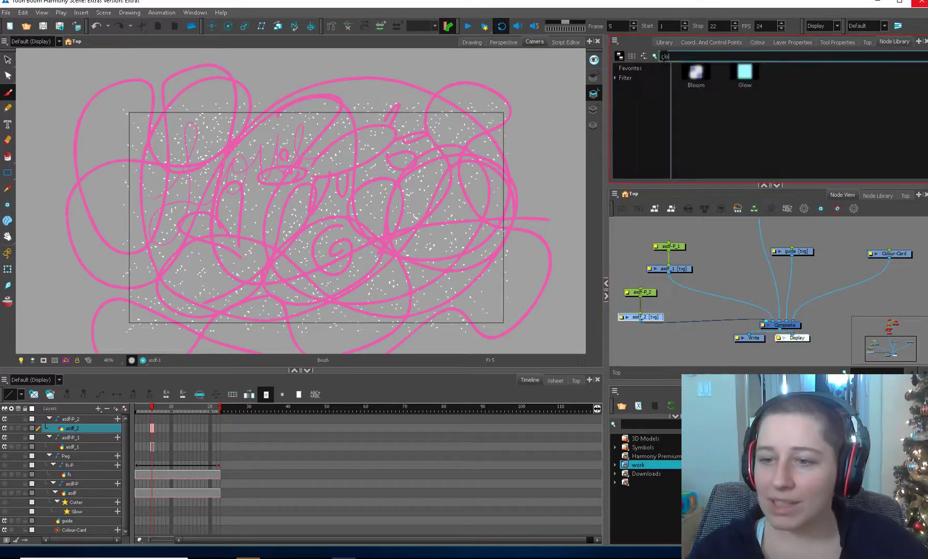
{"action": "left_click", "coordinate": [635, 98]}
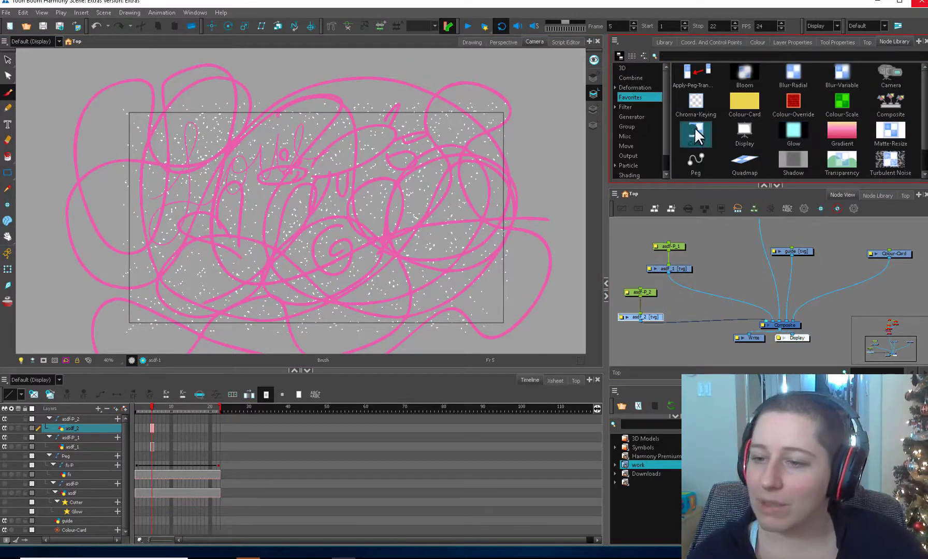
{"action": "left_click_drag", "start_coordinate": [694, 128], "coordinate": [656, 313]}
{"action": "double_click", "coordinate": [696, 294]}
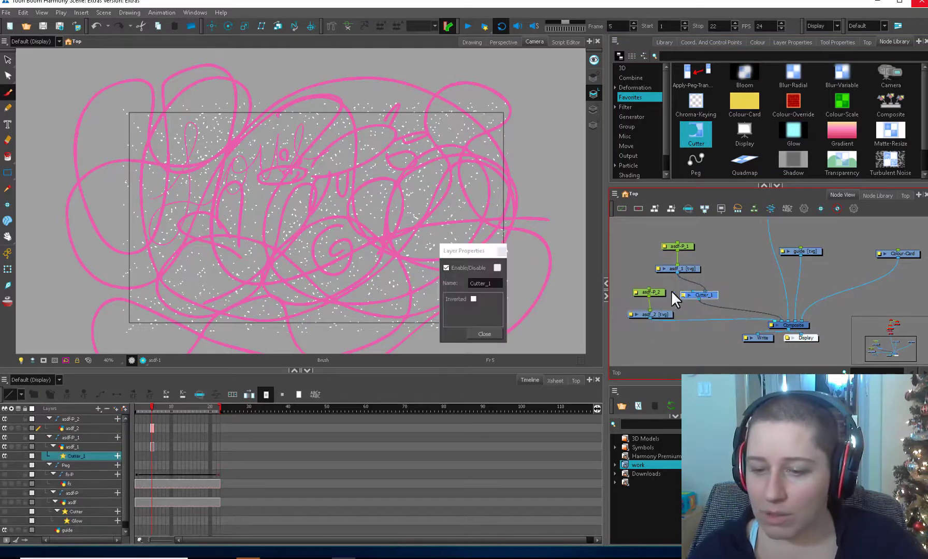
{"action": "left_click", "coordinate": [473, 299]}
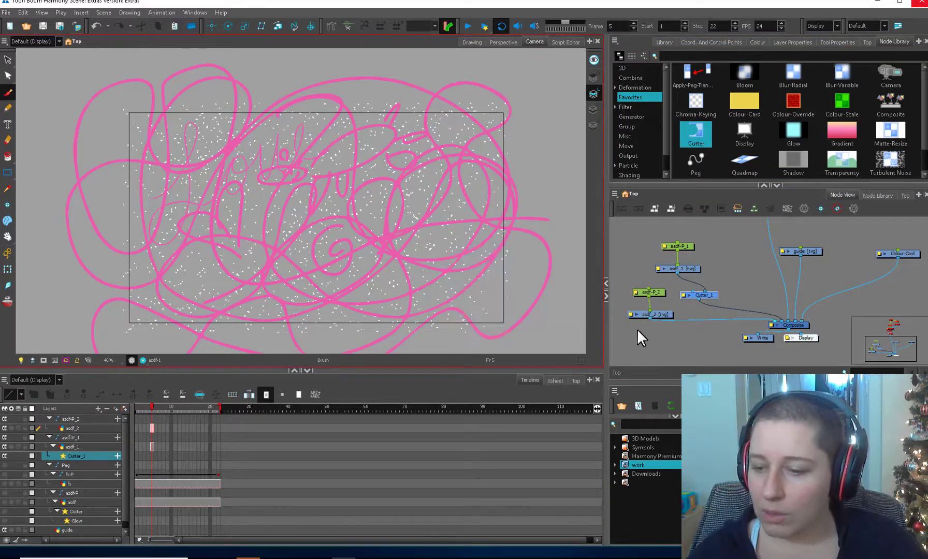
{"action": "mouse_move", "coordinate": [773, 320]}
{"action": "left_mouse_down"}
{"action": "mouse_move", "coordinate": [693, 292]}
{"action": "mouse_move", "coordinate": [640, 288]}
{"action": "left_mouse_up"}
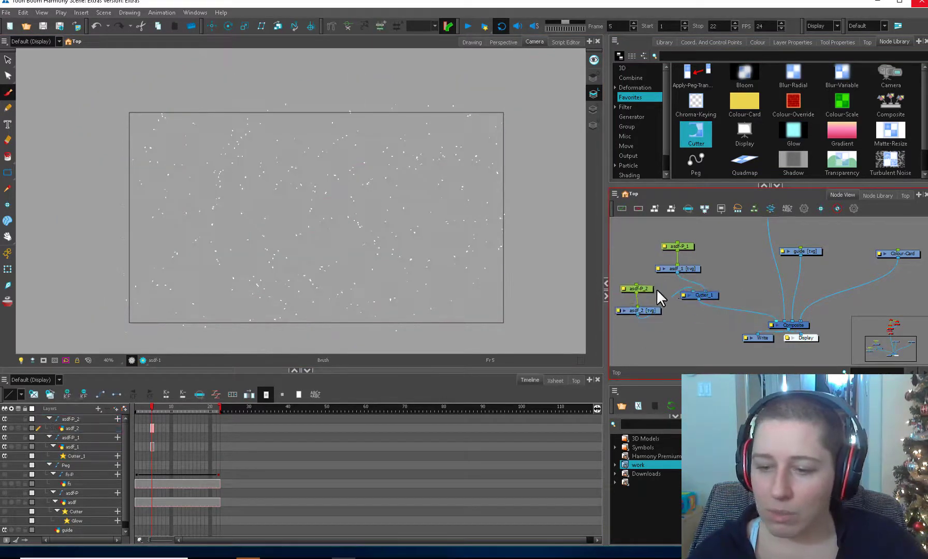
- Extend the exposure of the scribble and dots drawings to frame 22 and return to frame 1
{"action": "left_click", "coordinate": [650, 290]}
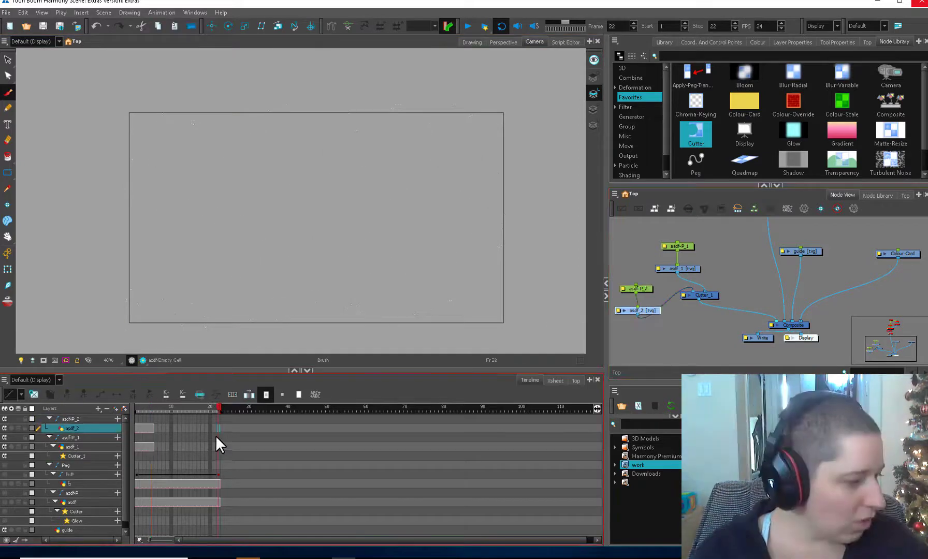
{"action": "key", "text": "F5"}
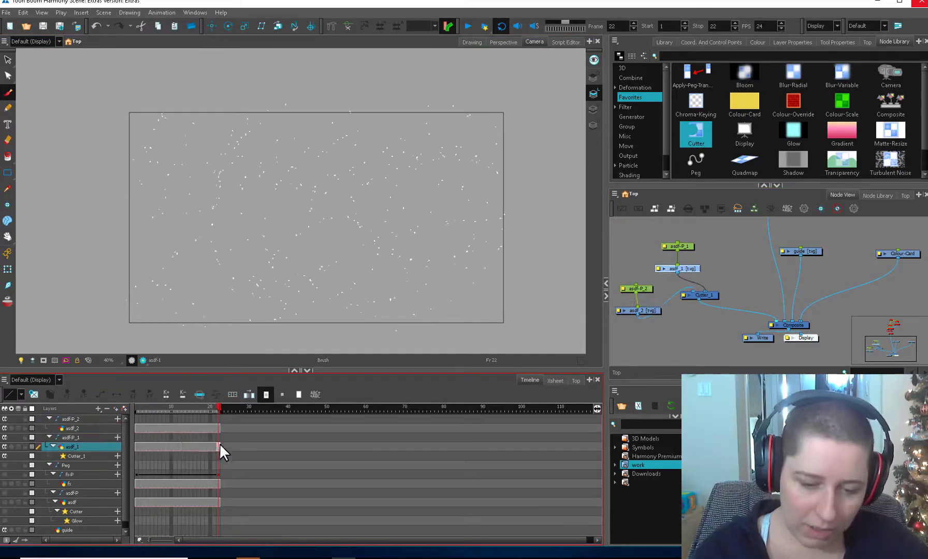
{"action": "left_click", "coordinate": [219, 445]}
{"action": "left_click_drag", "start_coordinate": [199, 405], "coordinate": [104, 416]}
- Compare the new Cutter's result with Inverted off and on, leaving Inverted turned on
{"action": "left_click", "coordinate": [681, 291]}
{"action": "double_click", "coordinate": [682, 294]}
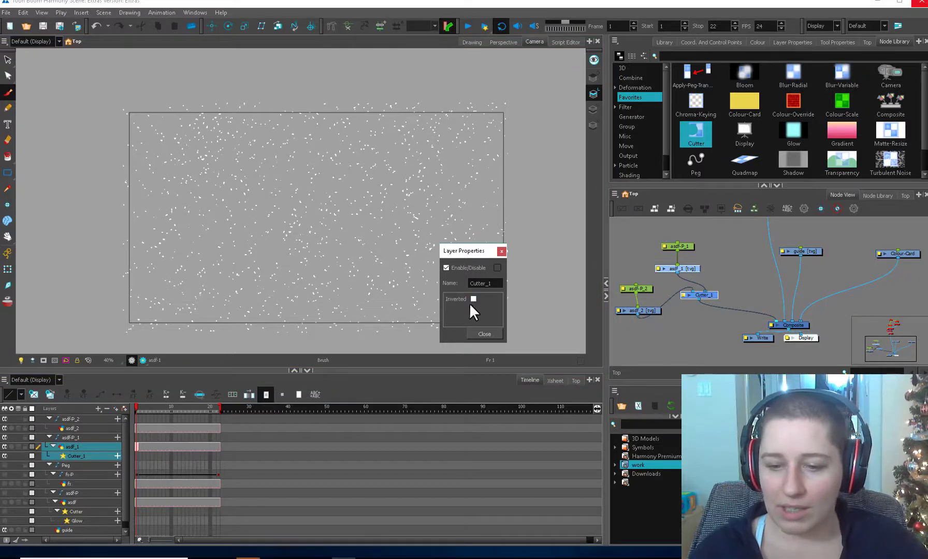
{"action": "left_click", "coordinate": [472, 299]}
{"action": "left_click", "coordinate": [469, 336]}
- Animate the scribble layer's peg with different positions on frames 1 and 22, making the first keyframe stop-motion
{"action": "left_click", "coordinate": [654, 298]}
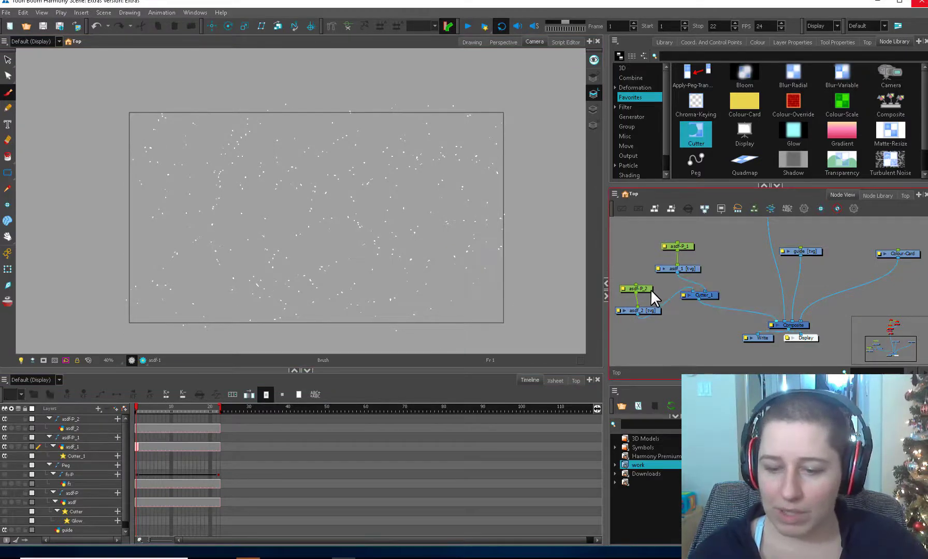
{"action": "left_click", "coordinate": [650, 290]}
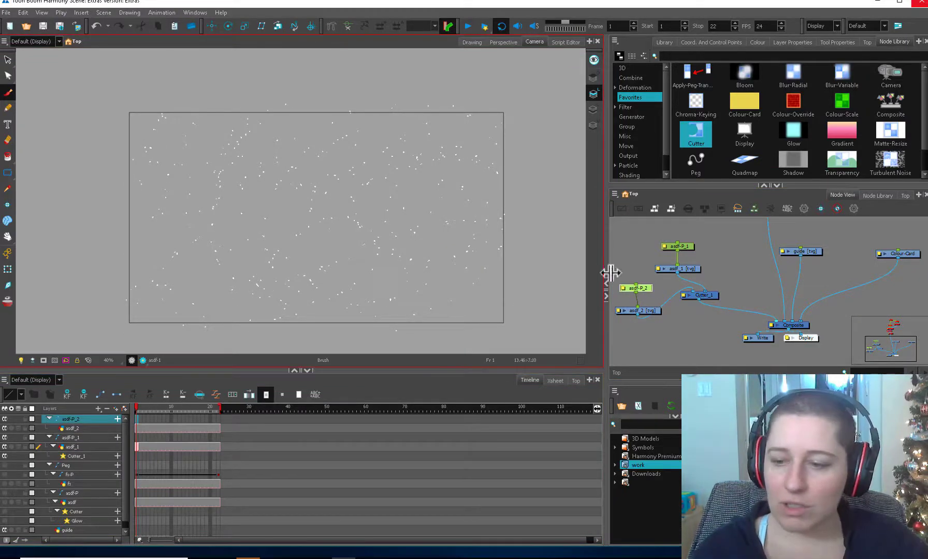
{"action": "left_click", "coordinate": [8, 269]}
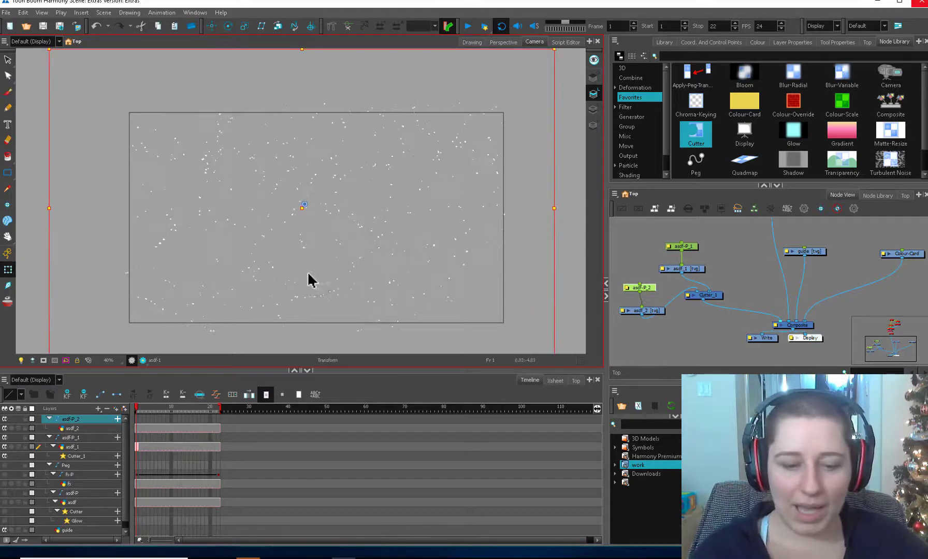
{"action": "left_click", "coordinate": [9, 252]}
{"action": "left_click_drag", "start_coordinate": [237, 323], "coordinate": [330, 341]}
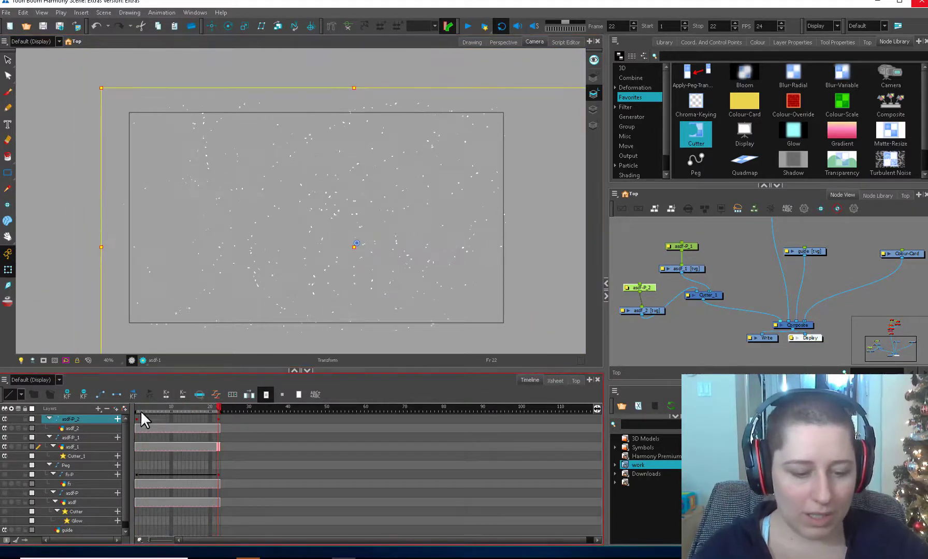
{"action": "left_click", "coordinate": [137, 417]}
{"action": "left_click_drag", "start_coordinate": [146, 408], "coordinate": [221, 403]}
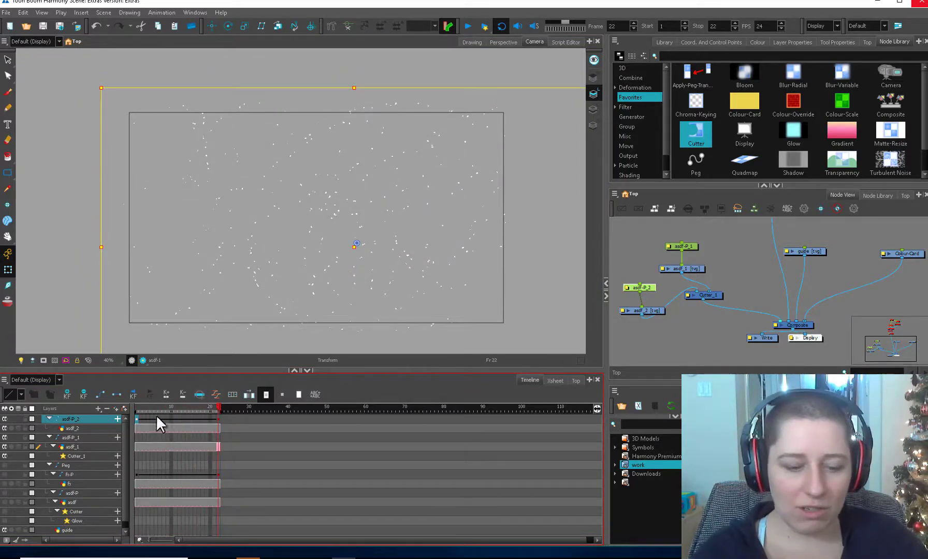
- Move the scribble layer's peg to varied positions on many intermediate frames to key a jumpy motion
{"action": "left_click_drag", "start_coordinate": [155, 407], "coordinate": [198, 407]}
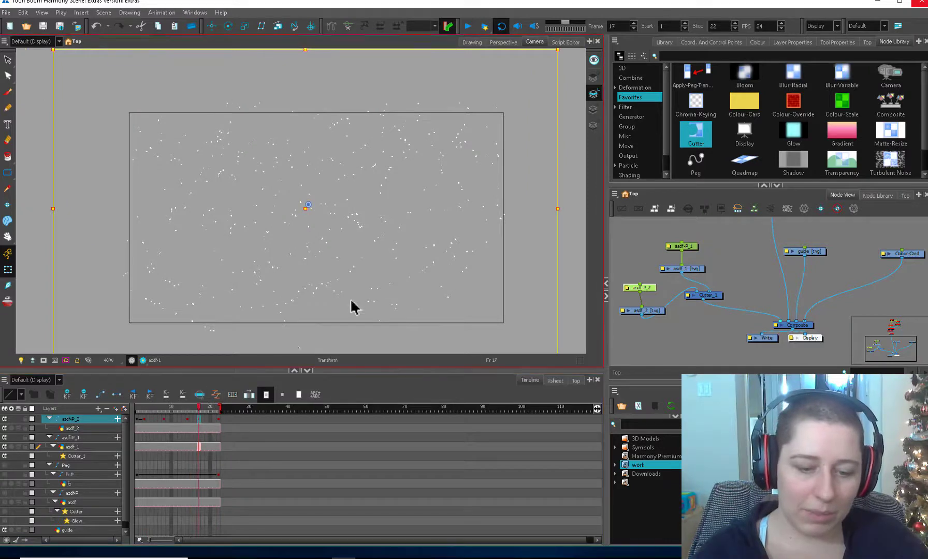
{"action": "left_click", "coordinate": [176, 416]}
{"action": "mouse_move", "coordinate": [264, 288]}
{"action": "left_mouse_down"}
{"action": "mouse_move", "coordinate": [289, 300]}
{"action": "mouse_move", "coordinate": [238, 308]}
{"action": "mouse_move", "coordinate": [252, 295]}
{"action": "left_mouse_up"}
{"action": "left_click", "coordinate": [157, 416]}
{"action": "left_click", "coordinate": [160, 417]}
{"action": "left_click", "coordinate": [168, 416]}
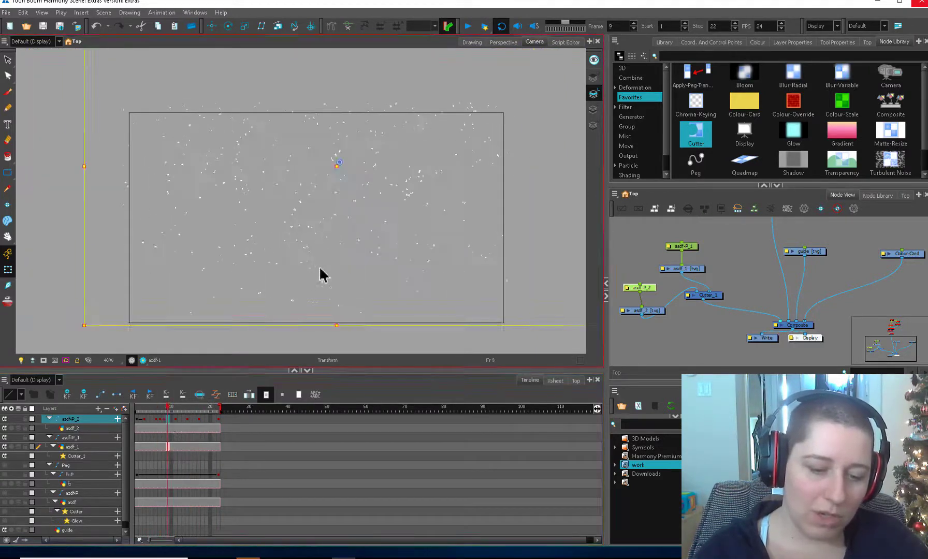
{"action": "left_click_drag", "start_coordinate": [319, 265], "coordinate": [402, 271]}
{"action": "left_click", "coordinate": [177, 417]}
{"action": "left_click", "coordinate": [148, 417]}
{"action": "left_click", "coordinate": [190, 417]}
- Search the Node Library for the Quake node with "qua"
{"action": "left_click", "coordinate": [735, 56]}
{"action": "type", "text": "qua"}
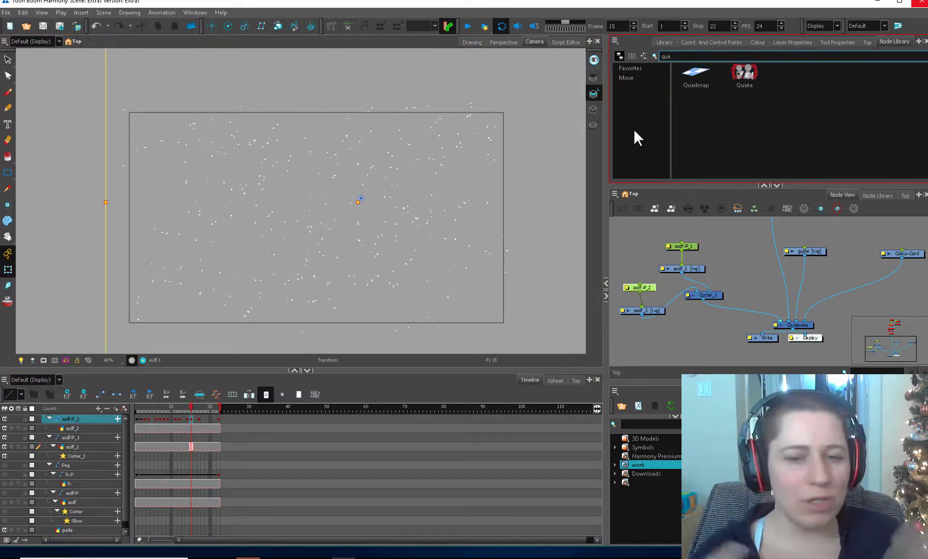
{"action": "left_click", "coordinate": [714, 258]}
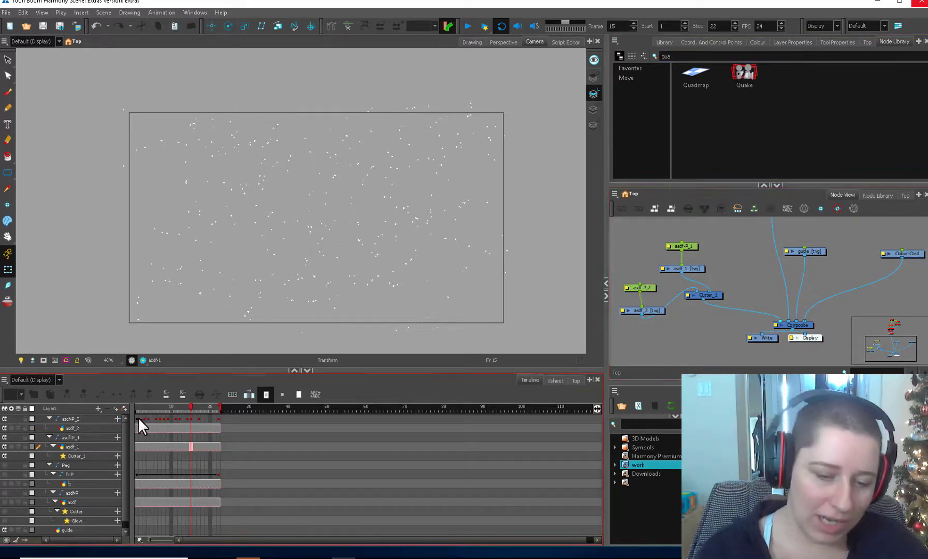
- Convert the scribble peg's keyframes to stop-motion keyframes and play back the flickering dots from frame 1
{"action": "left_click_drag", "start_coordinate": [137, 417], "coordinate": [215, 418]}
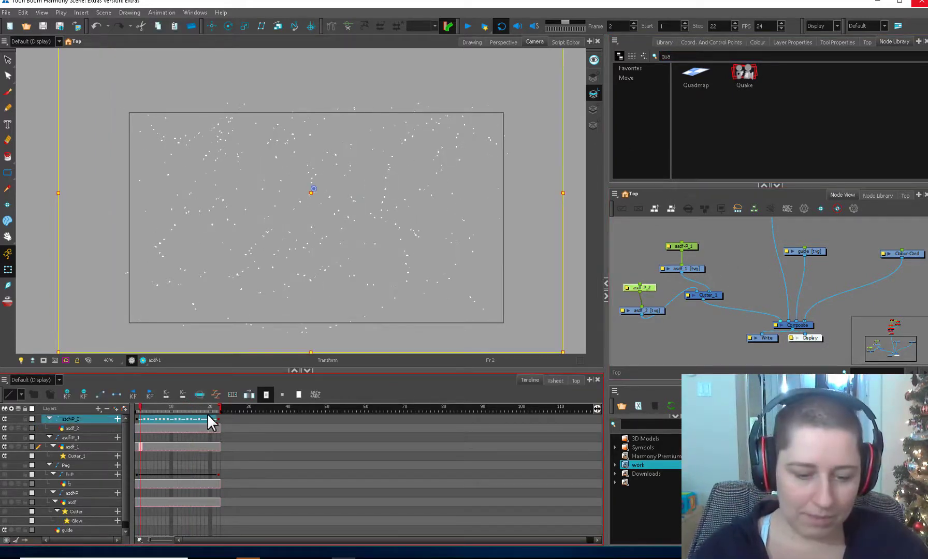
{"action": "left_click", "coordinate": [208, 419]}
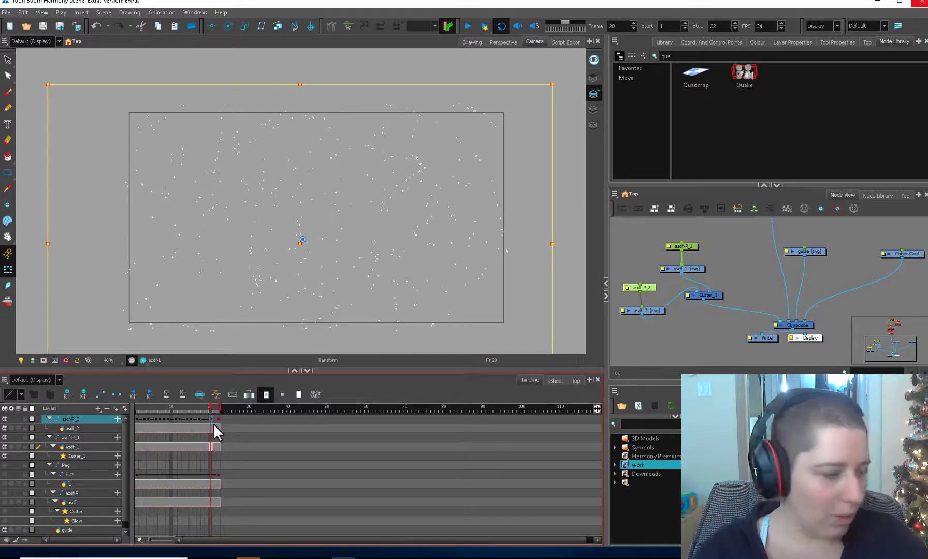
{"action": "left_click_drag", "start_coordinate": [211, 406], "coordinate": [120, 423]}
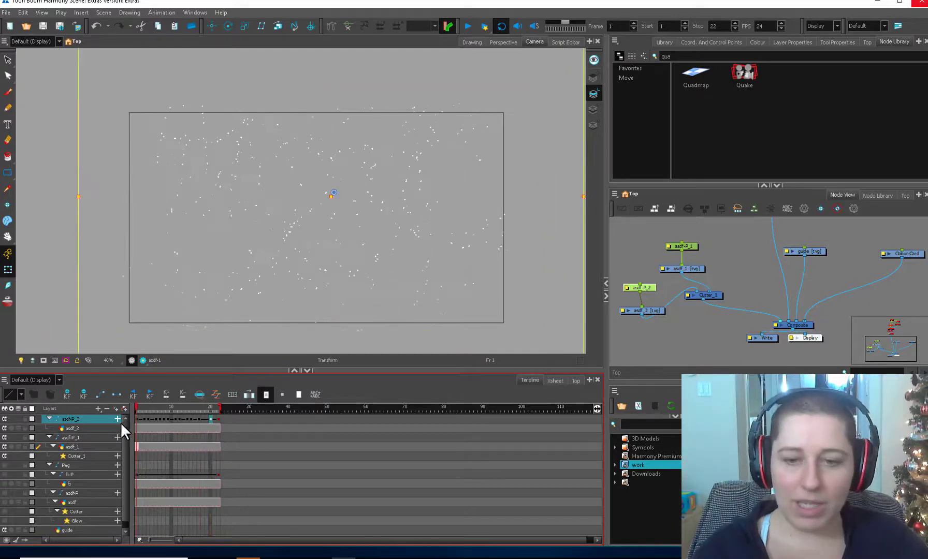
{"action": "left_click", "coordinate": [630, 242]}
{"action": "key", "text": "shift+Return"}
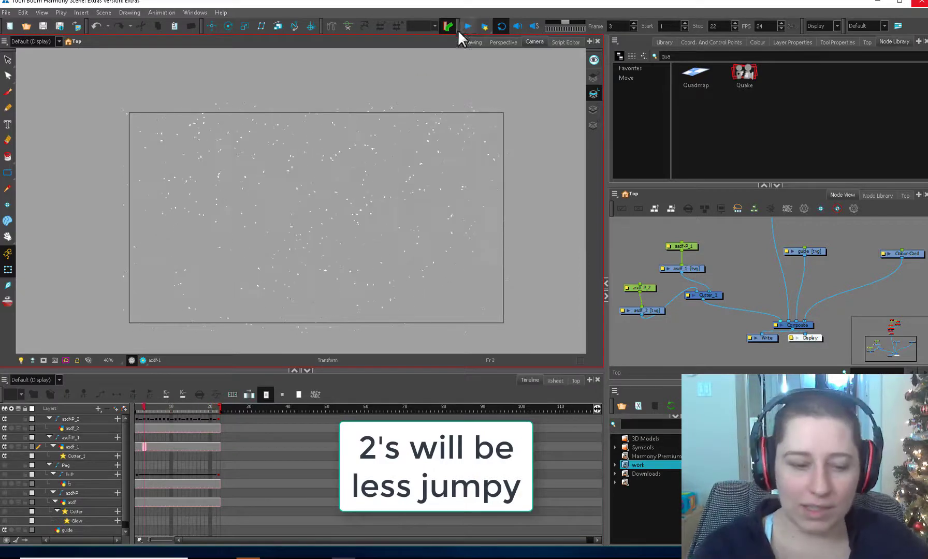
{"action": "left_click", "coordinate": [218, 420]}
{"action": "left_click_drag", "start_coordinate": [218, 412], "coordinate": [107, 409]}
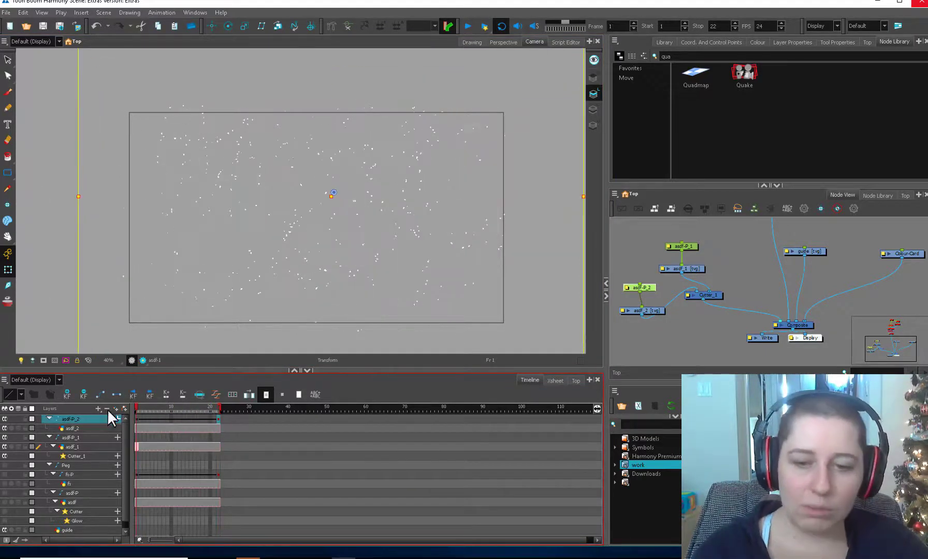
{"action": "left_click", "coordinate": [467, 27]}
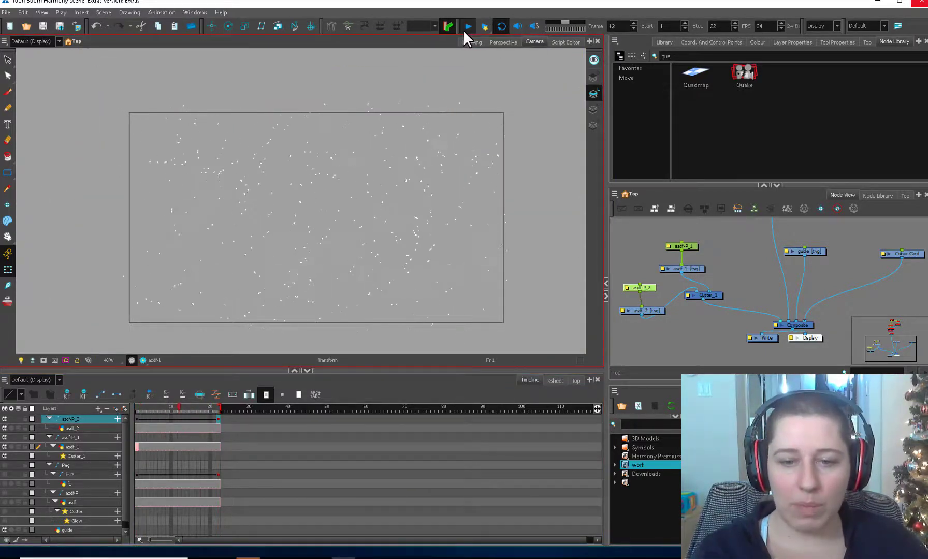
- Vary the scribble peg's scale and rotation near the end of the animation and play it back
{"action": "left_click_drag", "start_coordinate": [203, 413], "coordinate": [218, 407]}
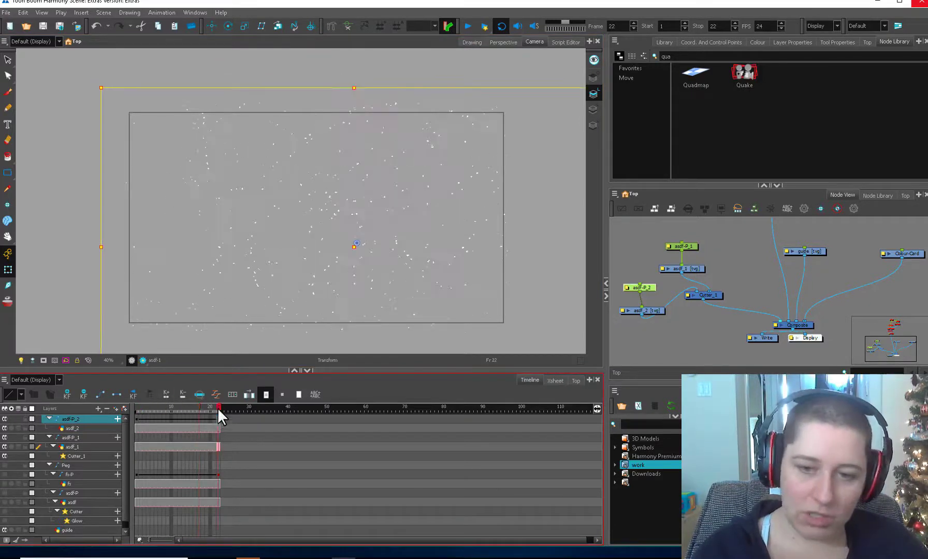
{"action": "key", "text": "2"}
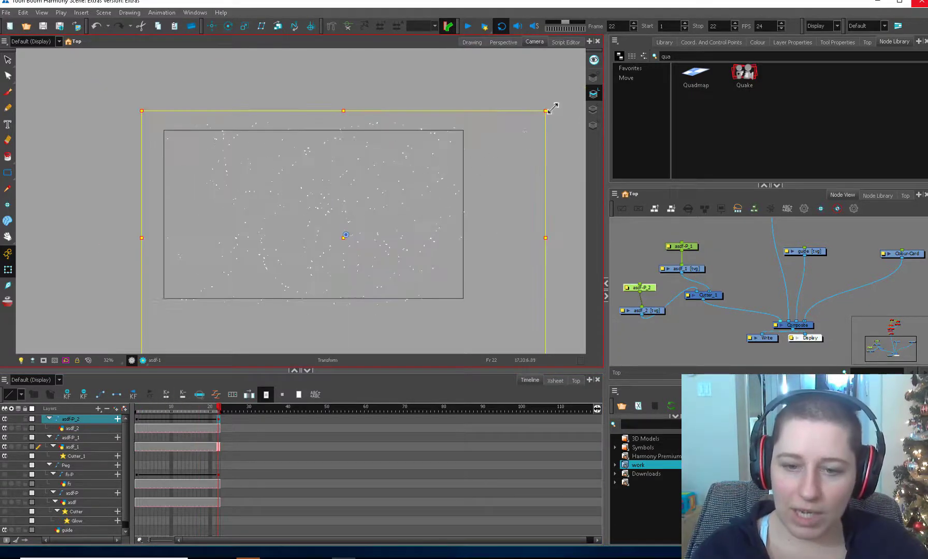
{"action": "left_click_drag", "start_coordinate": [553, 108], "coordinate": [254, 335]}
{"action": "left_click", "coordinate": [124, 407]}
{"action": "left_click", "coordinate": [468, 25]}
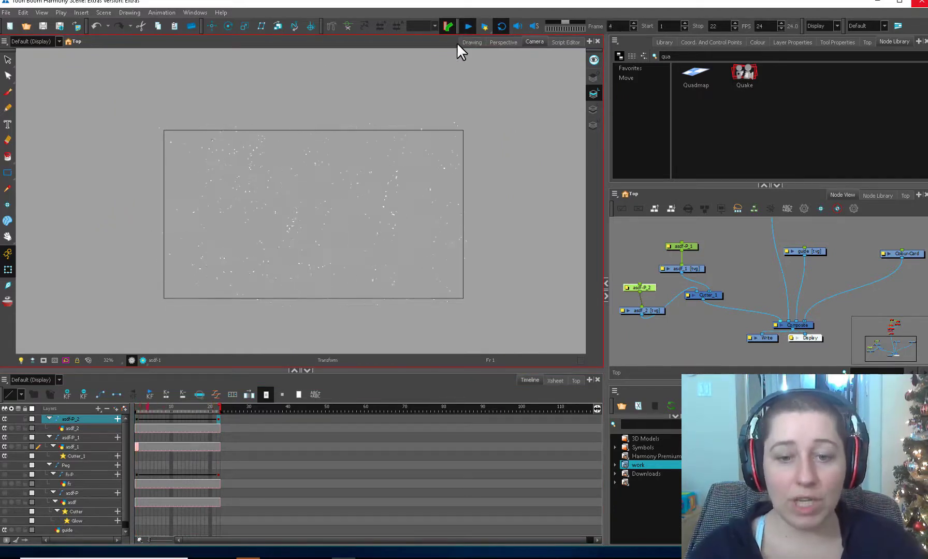
{"action": "left_click", "coordinate": [468, 22]}
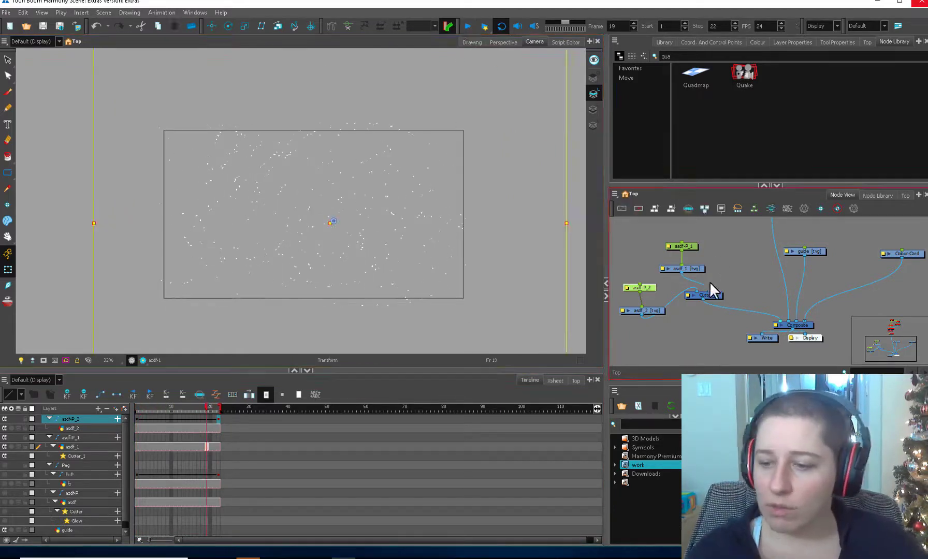
- Display the pink scribble temporarily through the Composite and erase many gaps across its strokes to break them up
{"action": "left_click_drag", "start_coordinate": [373, 83], "coordinate": [290, 162]}
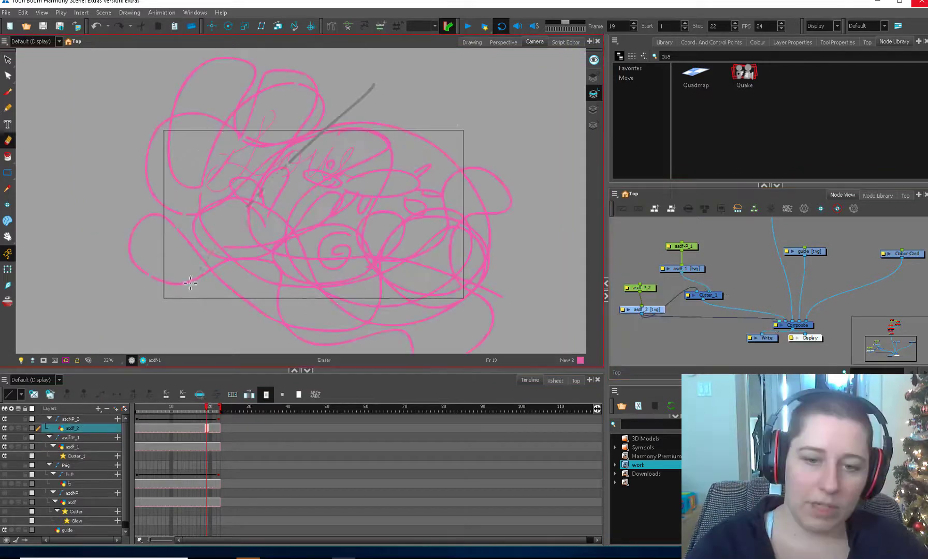
{"action": "left_click_drag", "start_coordinate": [440, 117], "coordinate": [313, 227]}
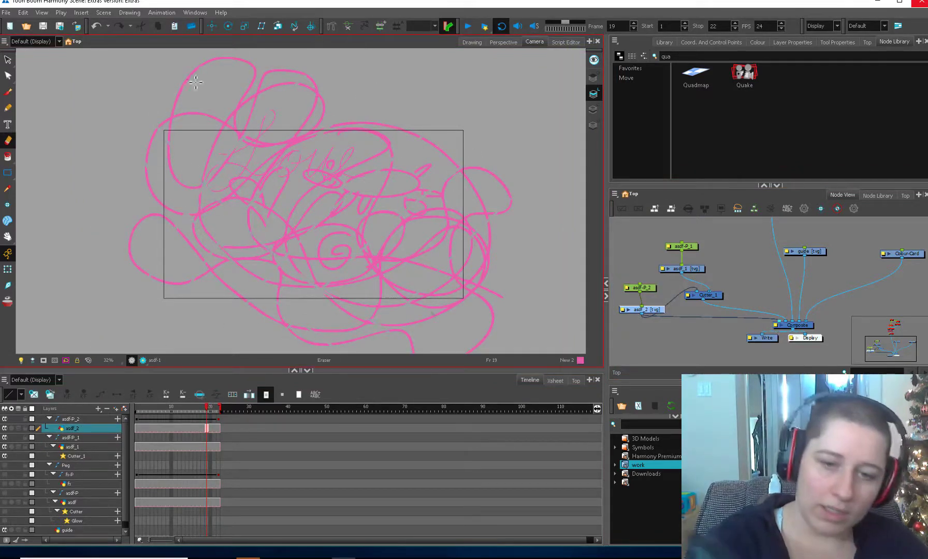
{"action": "mouse_move", "coordinate": [505, 310]}
{"action": "left_mouse_down"}
{"action": "mouse_move", "coordinate": [293, 186]}
{"action": "mouse_move", "coordinate": [329, 270]}
{"action": "mouse_move", "coordinate": [192, 305]}
{"action": "mouse_move", "coordinate": [119, 198]}
{"action": "mouse_move", "coordinate": [216, 138]}
{"action": "mouse_move", "coordinate": [343, 228]}
{"action": "mouse_move", "coordinate": [283, 181]}
{"action": "mouse_move", "coordinate": [219, 218]}
{"action": "mouse_move", "coordinate": [156, 223]}
{"action": "mouse_move", "coordinate": [159, 247]}
{"action": "mouse_move", "coordinate": [236, 318]}
{"action": "mouse_move", "coordinate": [288, 152]}
{"action": "mouse_move", "coordinate": [440, 136]}
{"action": "left_mouse_up"}
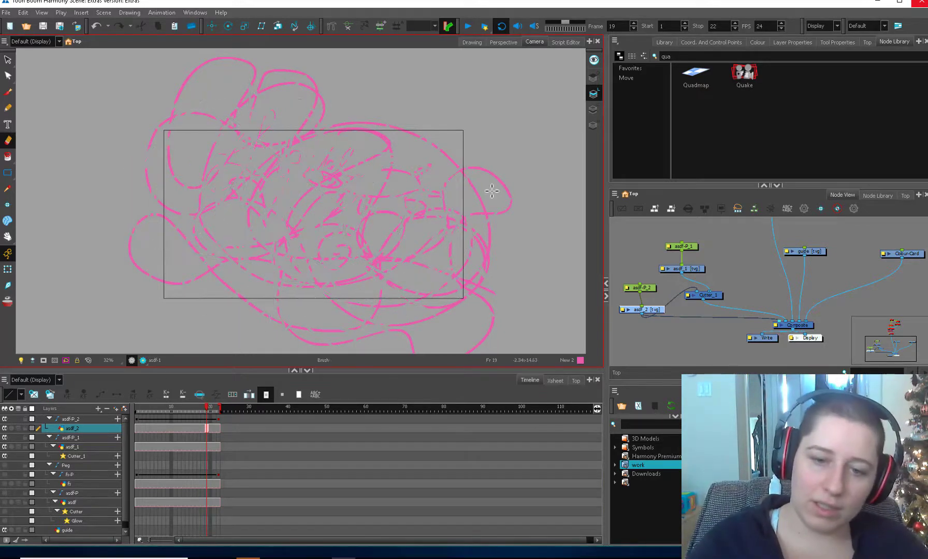
{"action": "key", "text": "alt+b"}
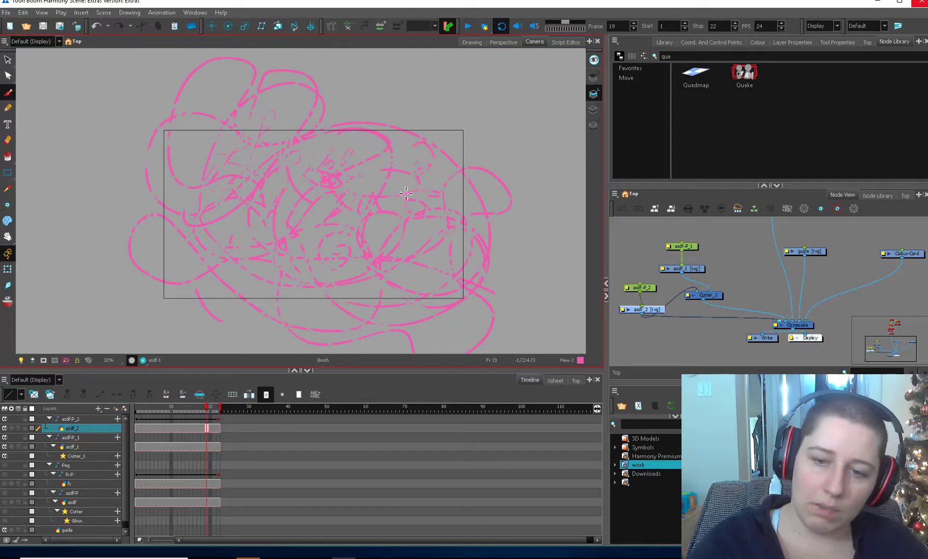
{"action": "key", "text": "alt+e"}
{"action": "left_click_drag", "start_coordinate": [390, 141], "coordinate": [178, 343]}
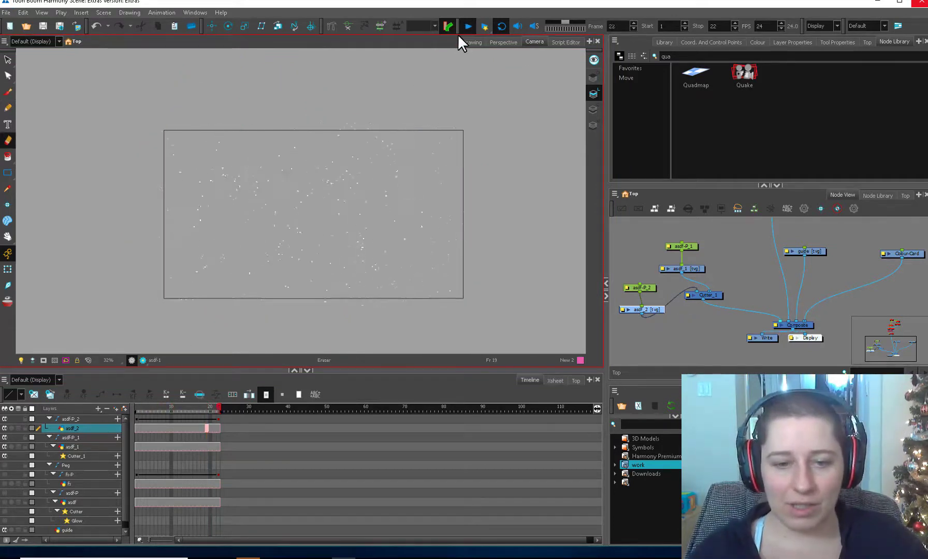
- Watch the twinkling dots play with the camera mask on, and move the scribble's peg higher above its drawing node
{"action": "left_click", "coordinate": [43, 360]}
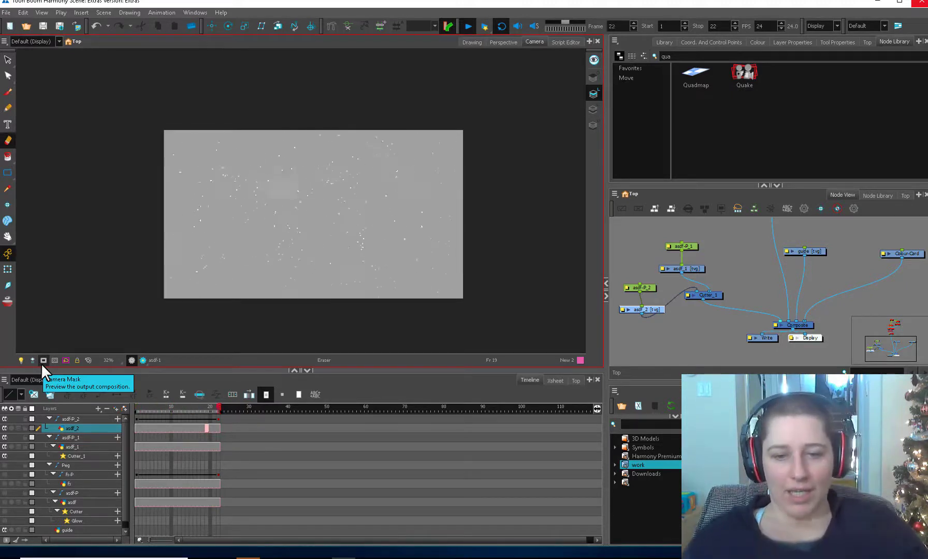
{"action": "left_click", "coordinate": [653, 310]}
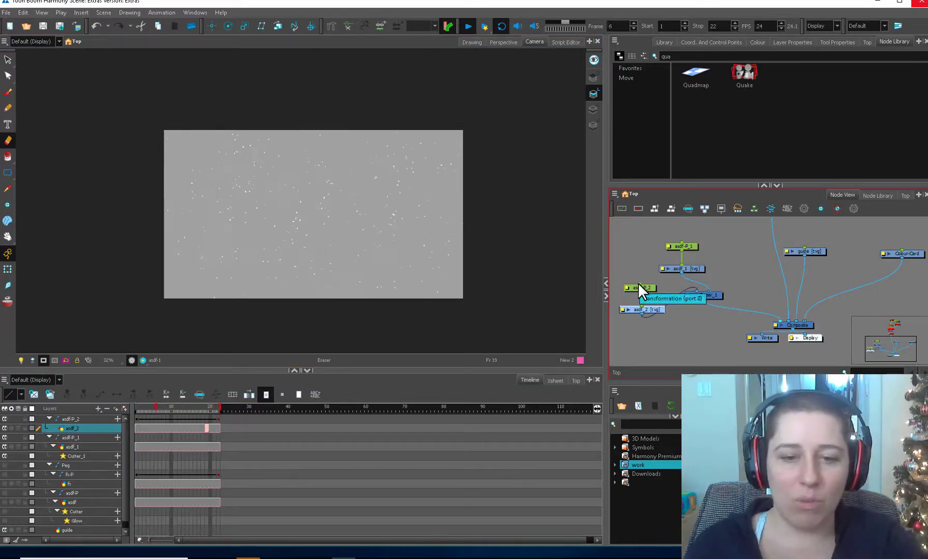
{"action": "left_click_drag", "start_coordinate": [638, 283], "coordinate": [327, 340]}
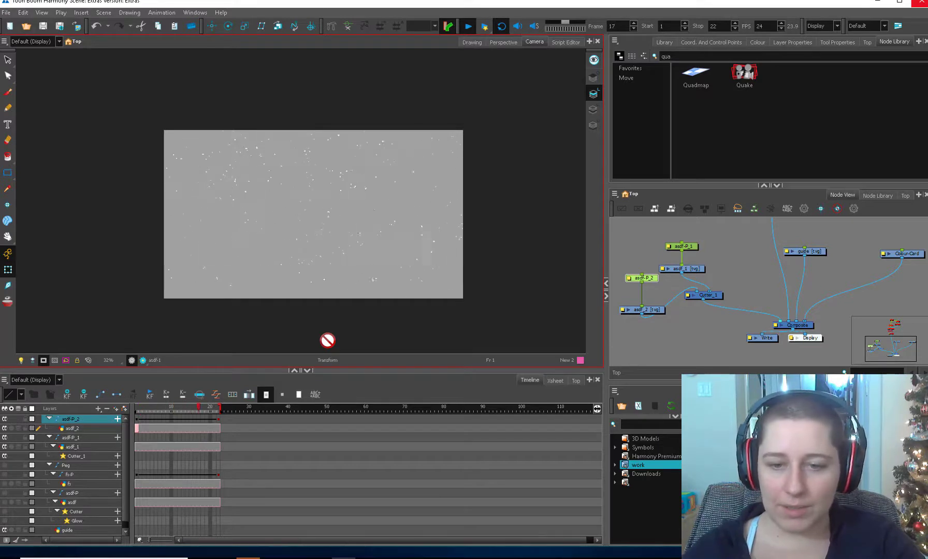
{"action": "key", "text": "shift+Return"}
- Move the whole dot-cutting node group up in the network and turn the camera mask off
{"action": "left_click_drag", "start_coordinate": [735, 236], "coordinate": [612, 320]}
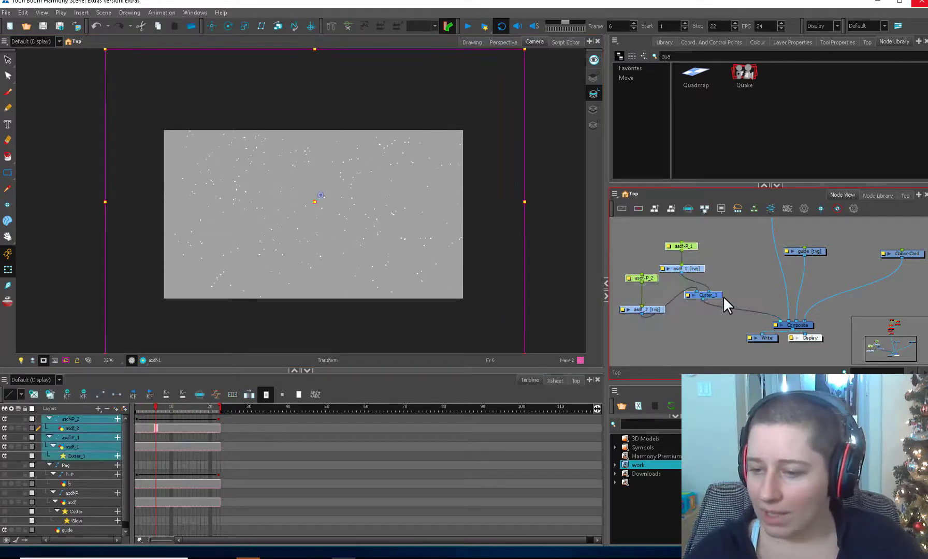
{"action": "left_click_drag", "start_coordinate": [722, 296], "coordinate": [718, 273]}
{"action": "left_click", "coordinate": [44, 360]}
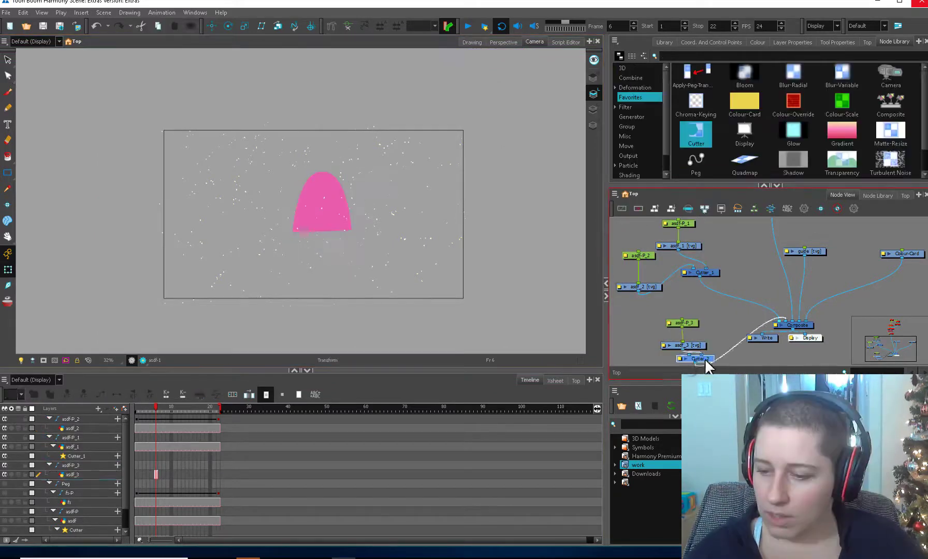
- Check the Cutter_2 properties and wire it after Cutter_1, with the pink asdf_3 shape as its matte
{"action": "double_click", "coordinate": [679, 358]}
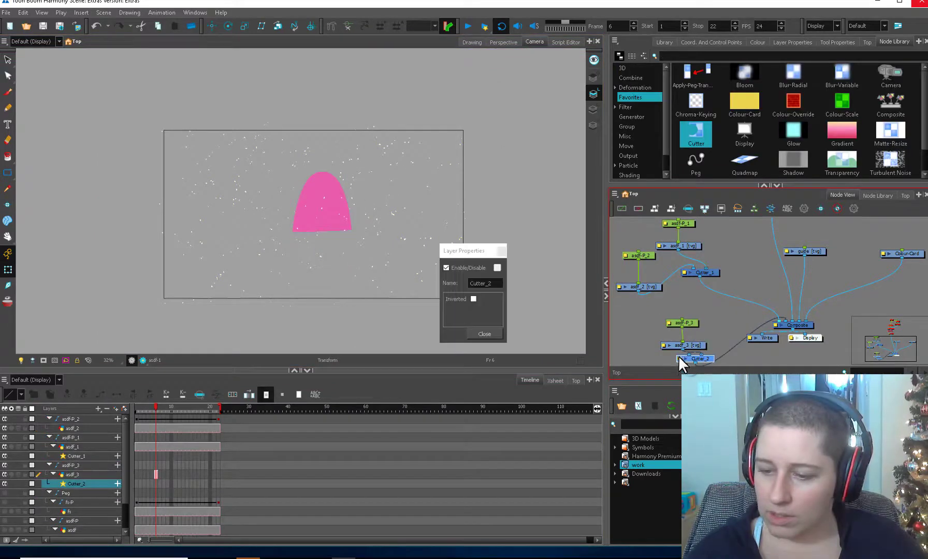
{"action": "left_click", "coordinate": [484, 333]}
{"action": "left_click_drag", "start_coordinate": [692, 343], "coordinate": [689, 316]}
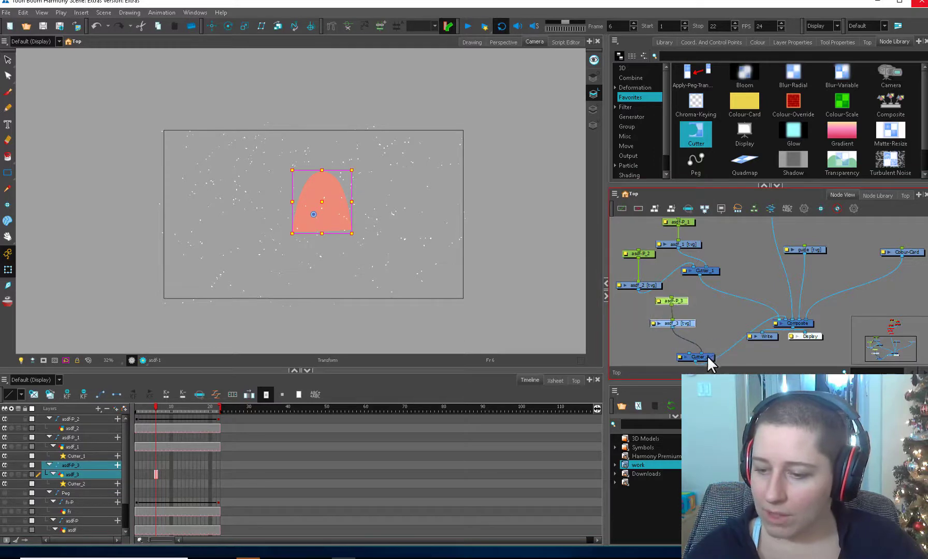
{"action": "left_click_drag", "start_coordinate": [707, 355], "coordinate": [743, 299]}
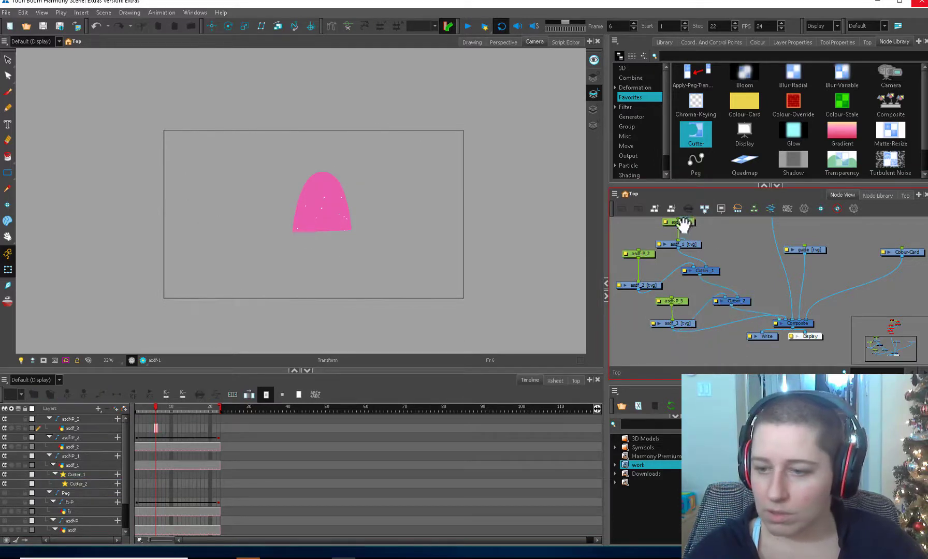
- Parent the dot and scribble pegs to a shared peg, and attach that peg beneath the pink shape's peg
{"action": "left_click_drag", "start_coordinate": [683, 224], "coordinate": [691, 276]}
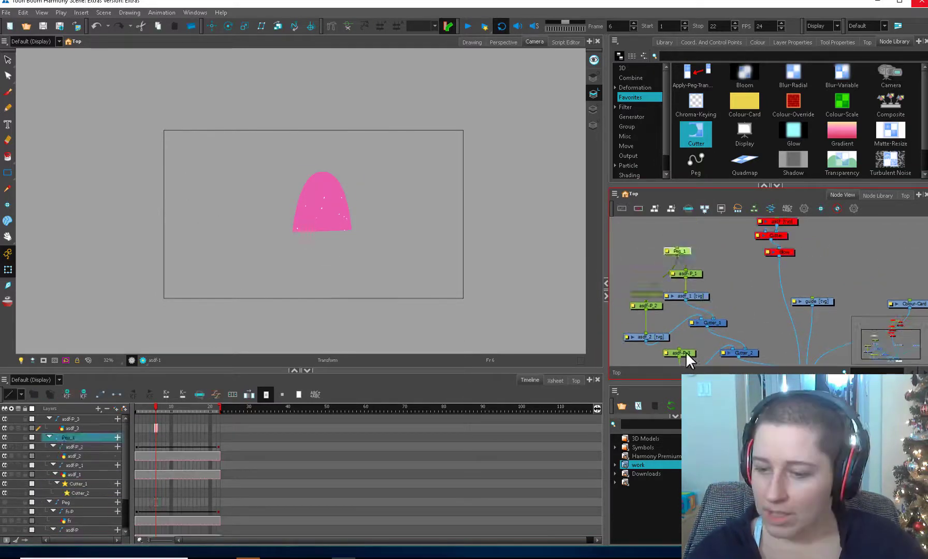
{"action": "left_click_drag", "start_coordinate": [685, 351], "coordinate": [678, 247]}
{"action": "left_click_drag", "start_coordinate": [694, 241], "coordinate": [667, 258]}
- Scale down the shared texture peg to make the specks on the pink shape finer, and play back the result from frame 1
{"action": "left_click", "coordinate": [7, 254]}
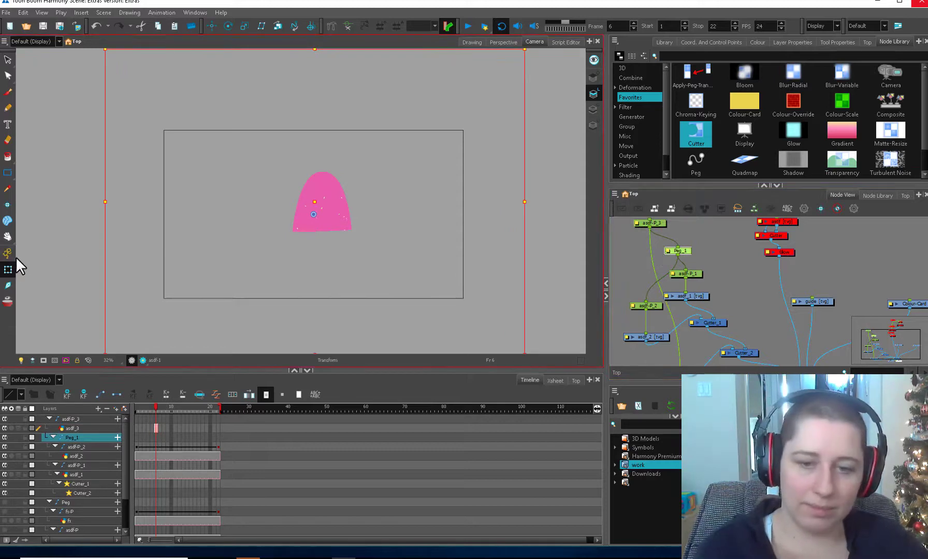
{"action": "key", "text": "1"}
{"action": "key", "text": "1"}
{"action": "left_click_drag", "start_coordinate": [441, 106], "coordinate": [353, 169]}
{"action": "key", "text": "2"}
{"action": "key", "text": "2"}
{"action": "key", "text": "2"}
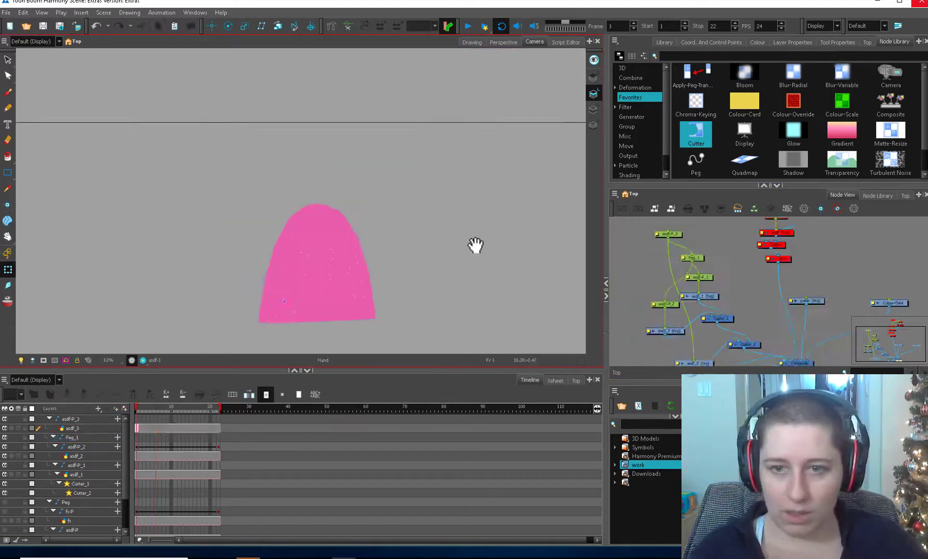
{"action": "left_click_drag", "start_coordinate": [477, 244], "coordinate": [464, 163]}
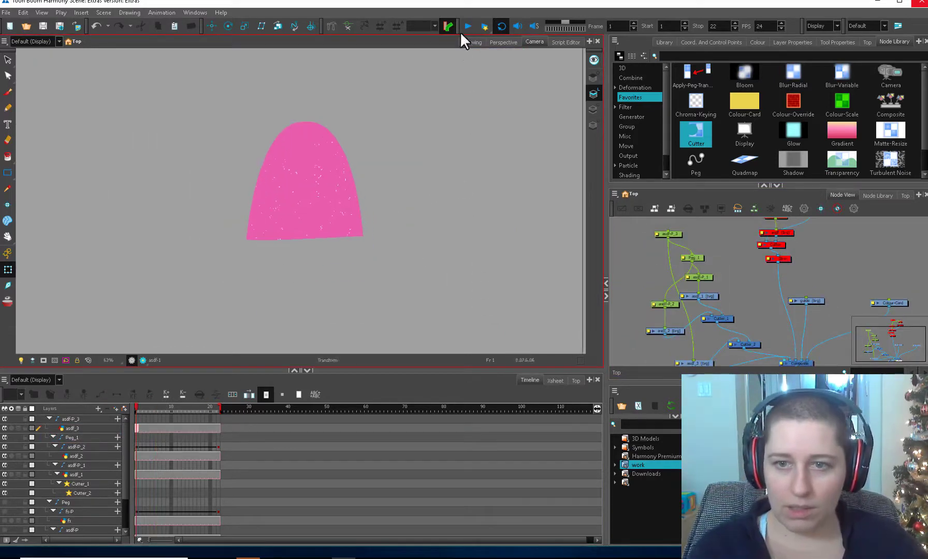
{"action": "key", "text": "1"}
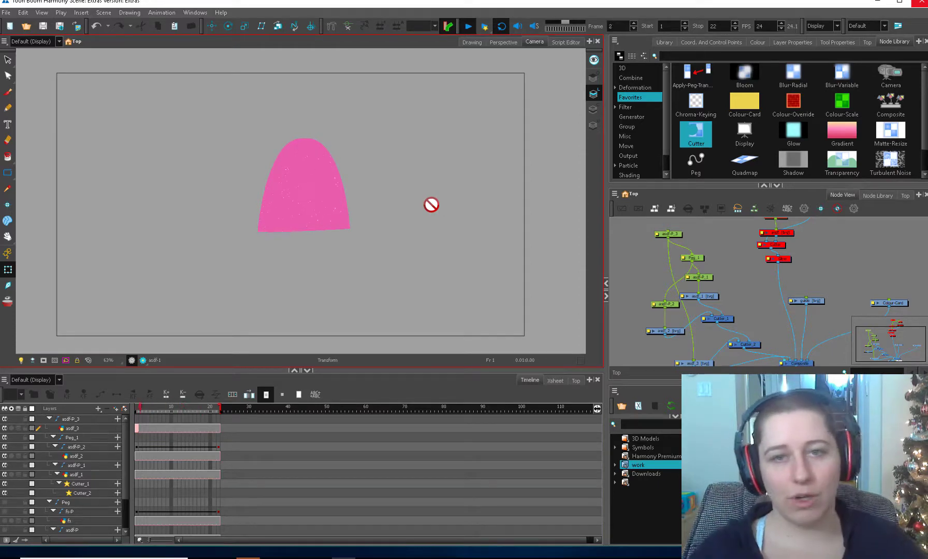
{"action": "left_click", "coordinate": [505, 478]}
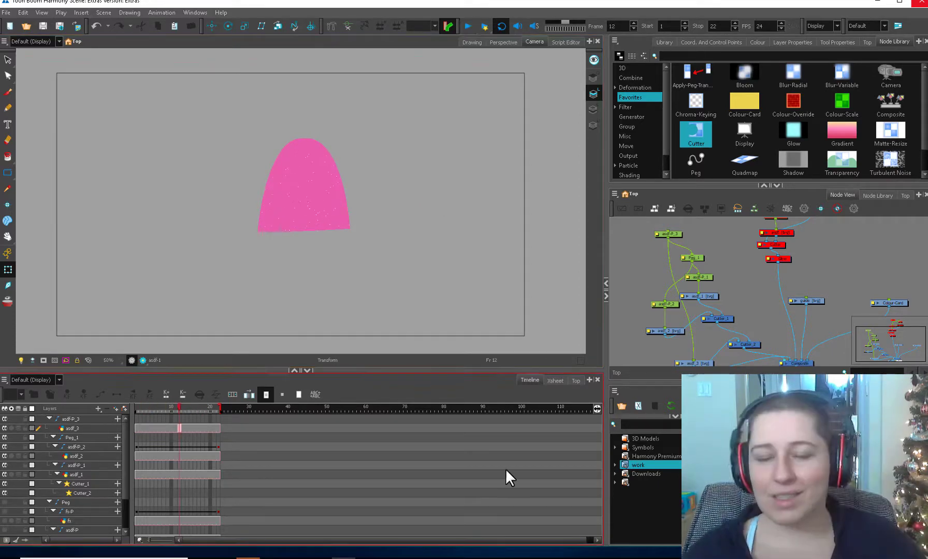
- Disconnect the speckled pink shape's node network from the Composite to clear the camera view
{"action": "left_click_drag", "start_coordinate": [636, 224], "coordinate": [724, 364]}
{"action": "left_click_drag", "start_coordinate": [758, 334], "coordinate": [755, 308]}
{"action": "key", "text": "Delete"}
{"action": "left_click", "coordinate": [465, 27]}
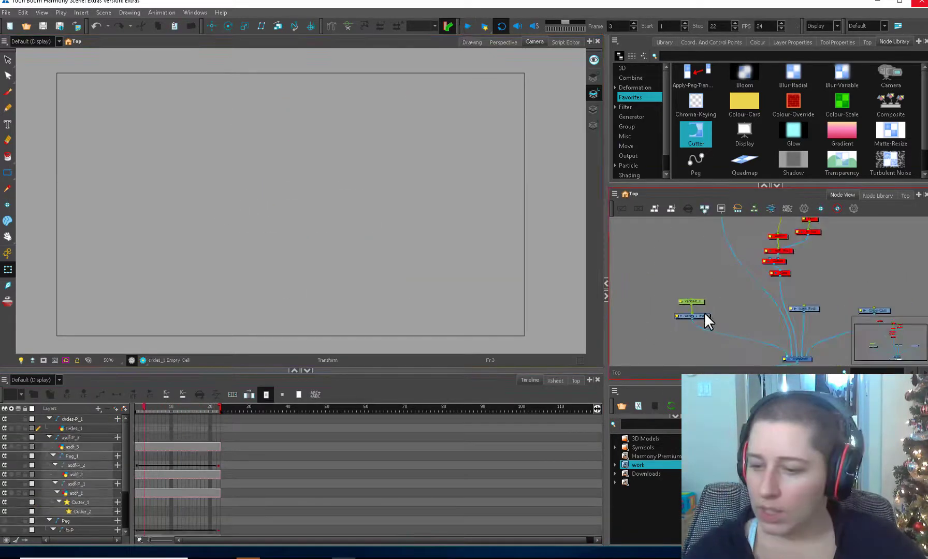
- Draw a circle outline near the centre of the circles_1 layer and thicken its pencil line into a ring
{"action": "left_click", "coordinate": [703, 313]}
{"action": "key", "text": "alt+b"}
{"action": "key", "text": "alt+equal"}
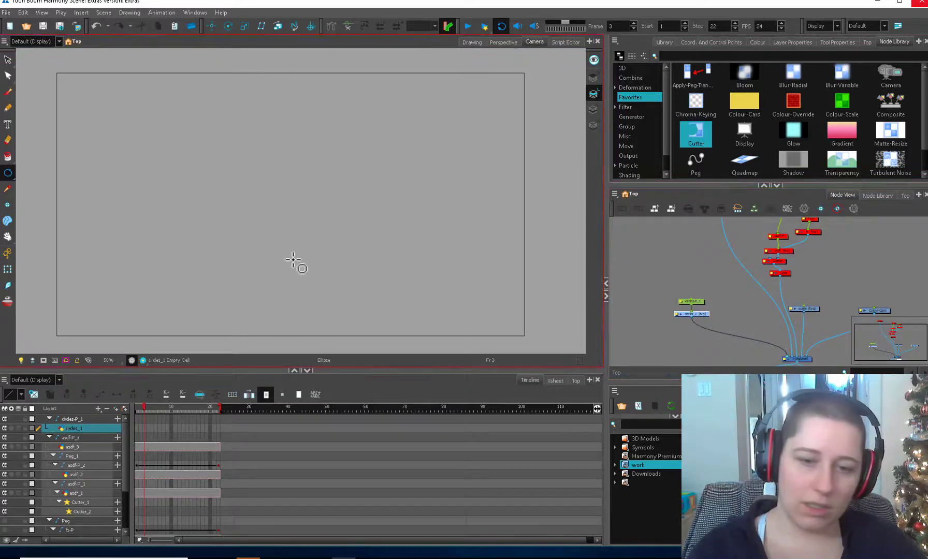
{"action": "left_click_drag", "start_coordinate": [329, 259], "coordinate": [330, 258]}
{"action": "key", "text": "alt+q"}
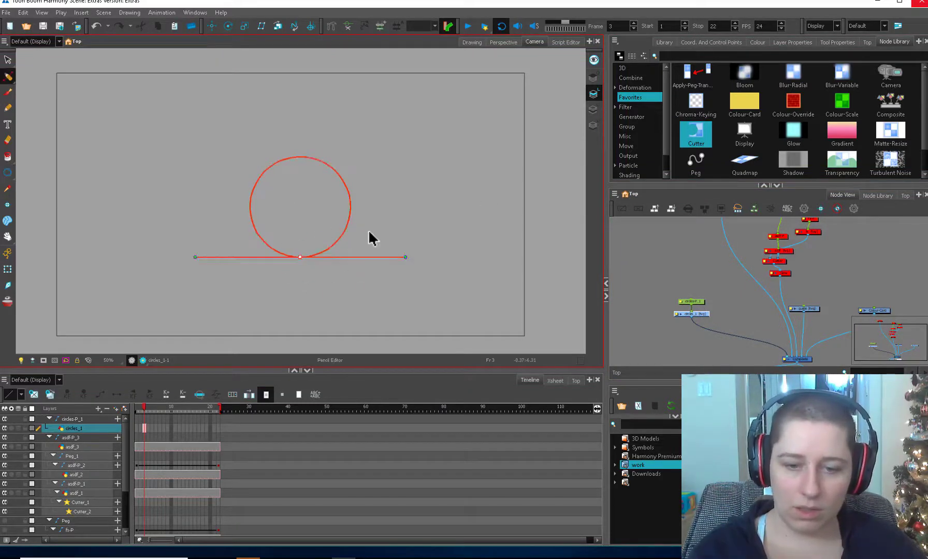
{"action": "key", "text": "2"}
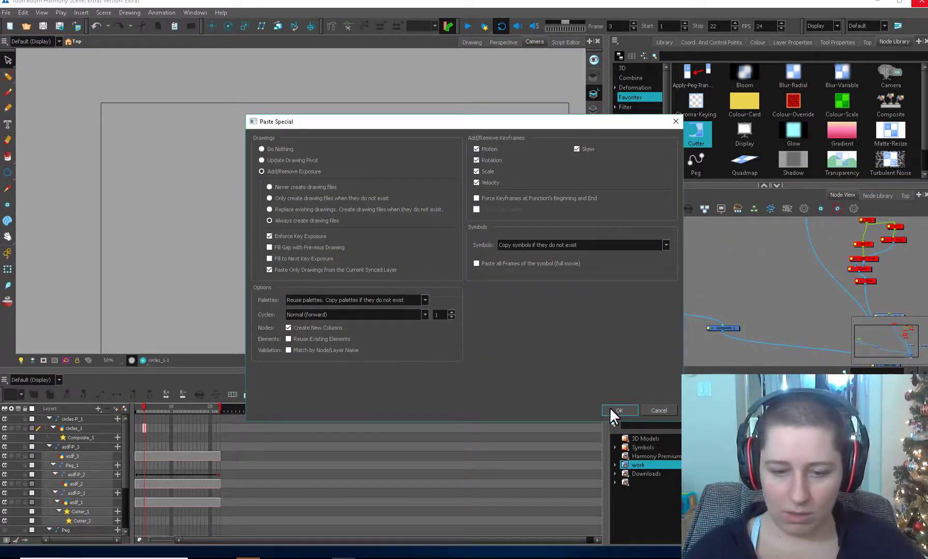
- Paste three copies of the circle layer with new drawing files and connect them to the circle's Composite
{"action": "left_click", "coordinate": [610, 407]}
{"action": "left_click_drag", "start_coordinate": [680, 291], "coordinate": [728, 325]}
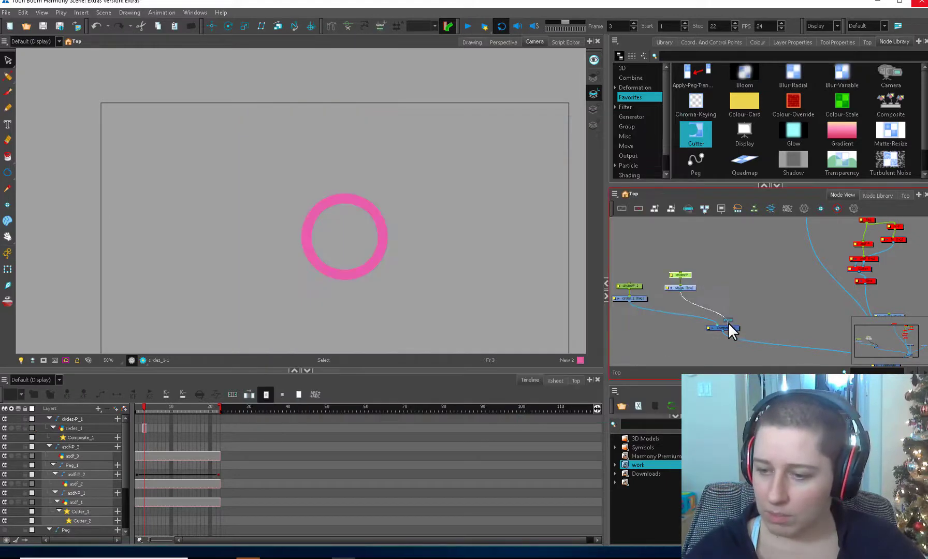
{"action": "left_click_drag", "start_coordinate": [621, 307], "coordinate": [716, 262]}
{"action": "key", "text": "ctrl+b"}
{"action": "left_click", "coordinate": [619, 410]}
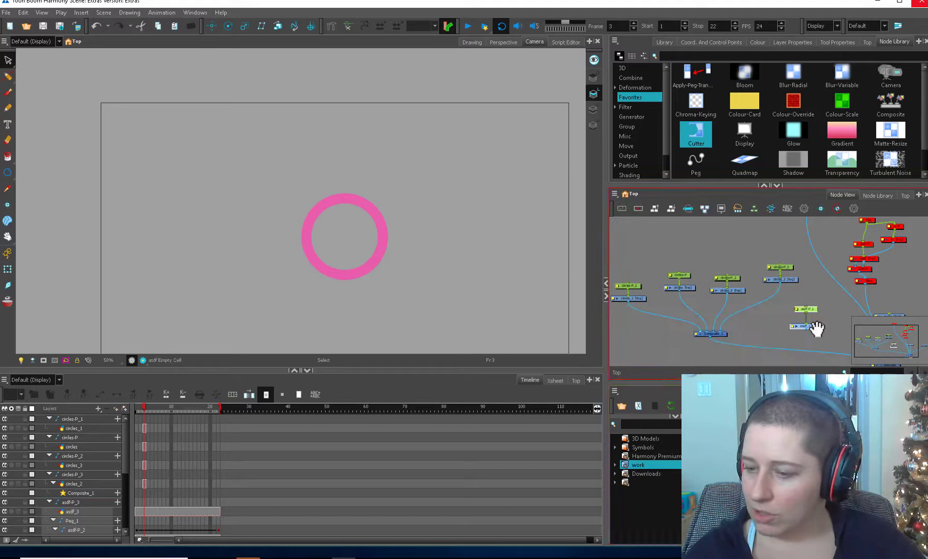
- Join the circles and a new asdf drawing in a second Composite, and add one parent peg above the four circle pegs
{"action": "left_click_drag", "start_coordinate": [817, 330], "coordinate": [787, 290]}
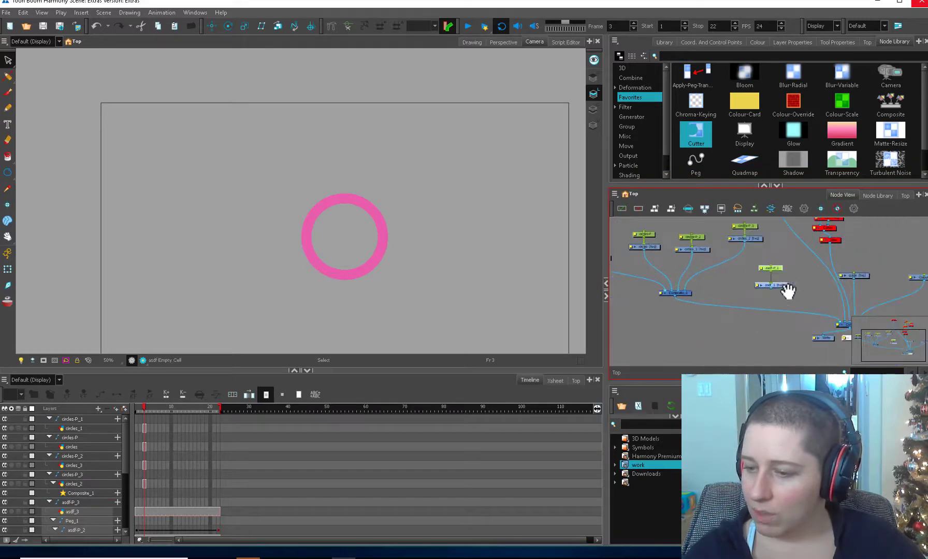
{"action": "left_click_drag", "start_coordinate": [744, 321], "coordinate": [841, 324]}
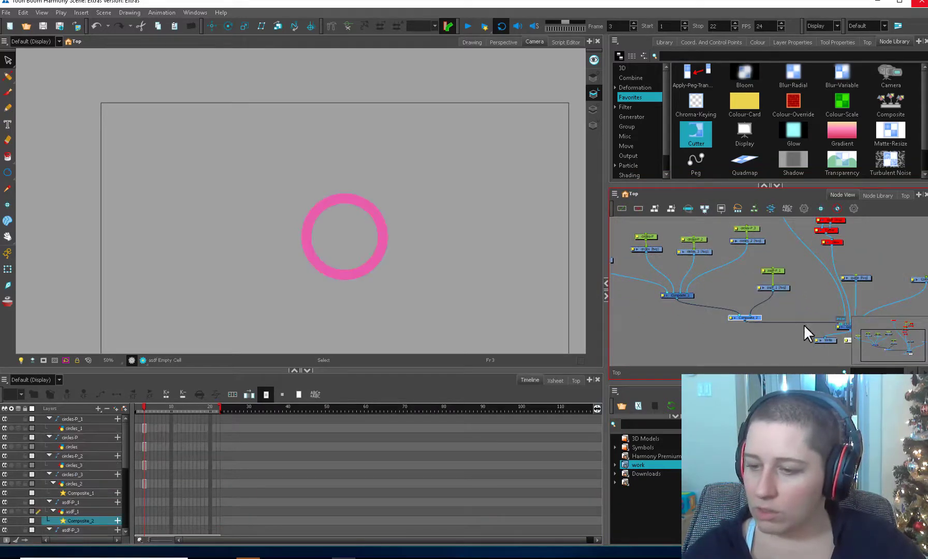
{"action": "left_click_drag", "start_coordinate": [664, 249], "coordinate": [705, 277]}
{"action": "left_click", "coordinate": [645, 239]}
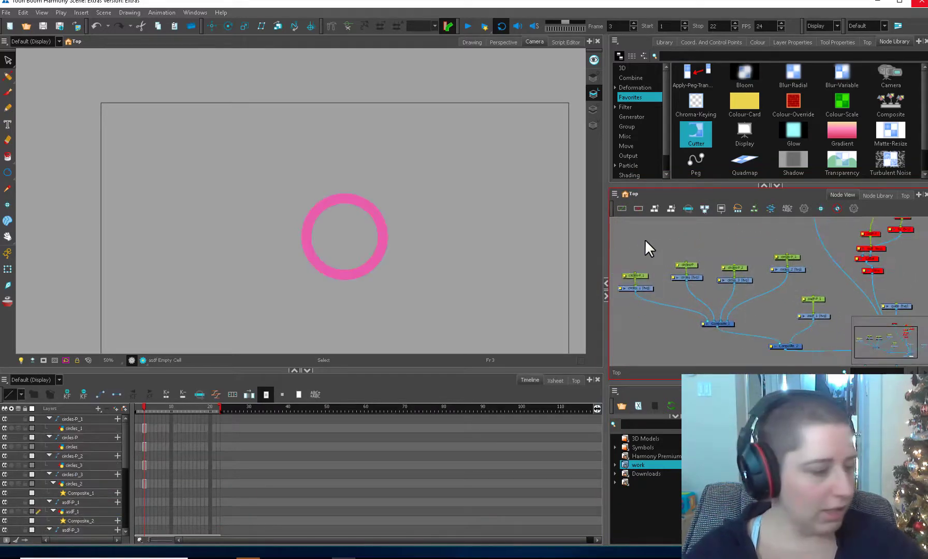
{"action": "key", "text": "ctrl+p"}
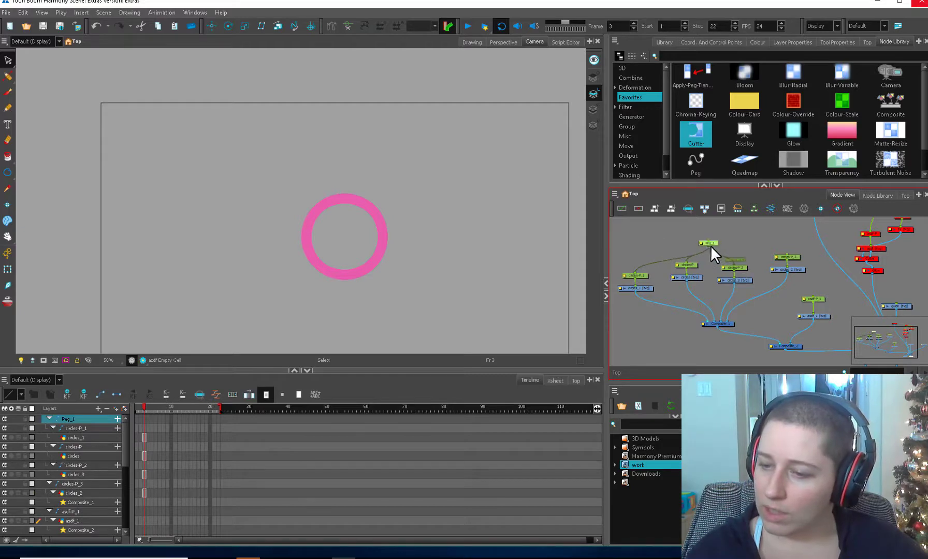
- Extend the exposure of all four circle drawings to span frames 1 to 22
{"action": "left_click_drag", "start_coordinate": [144, 437], "coordinate": [145, 492]}
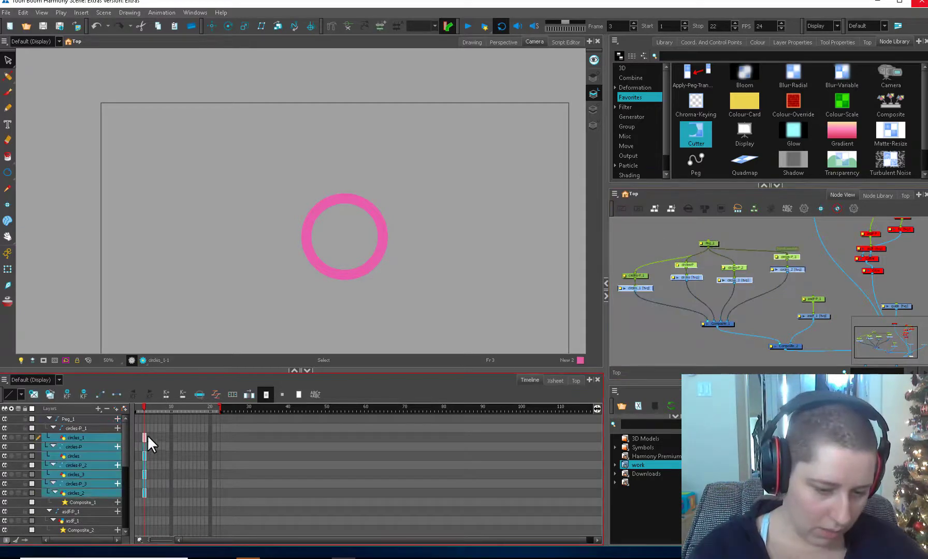
{"action": "left_click", "coordinate": [217, 438]}
{"action": "left_click", "coordinate": [217, 495], "text": "shift"}
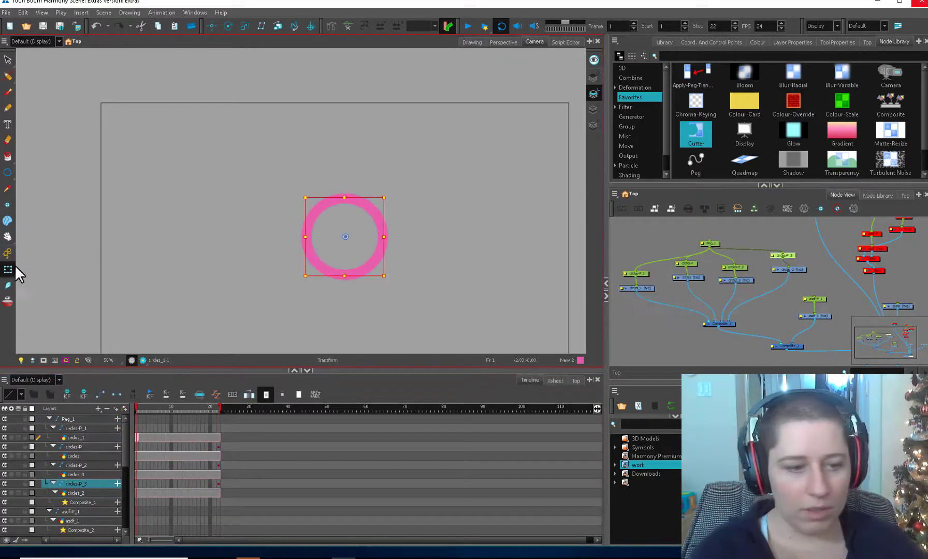
- Stretch and rotate the four circles at frame 1 into ellipses crossing at different angles around a shared centre
{"action": "left_click_drag", "start_coordinate": [384, 196], "coordinate": [365, 181]}
{"action": "left_click", "coordinate": [683, 263]}
{"action": "left_click", "coordinate": [739, 266]}
{"action": "left_click", "coordinate": [783, 255]}
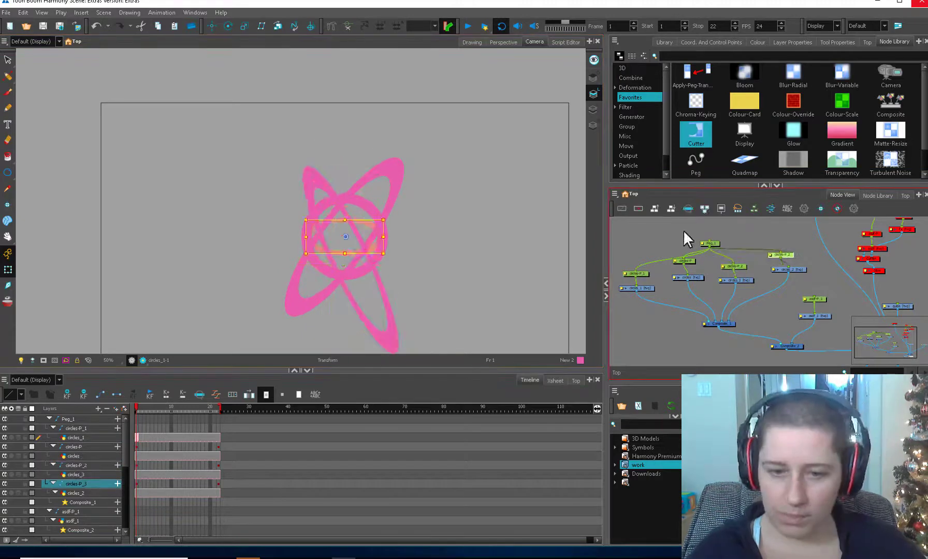
{"action": "left_click_drag", "start_coordinate": [385, 219], "coordinate": [449, 221]}
{"action": "left_click", "coordinate": [636, 288]}
{"action": "mouse_move", "coordinate": [383, 197]}
{"action": "left_mouse_down"}
{"action": "mouse_move", "coordinate": [355, 171]}
{"action": "mouse_move", "coordinate": [385, 201]}
{"action": "left_mouse_up"}
{"action": "left_click", "coordinate": [419, 285]}
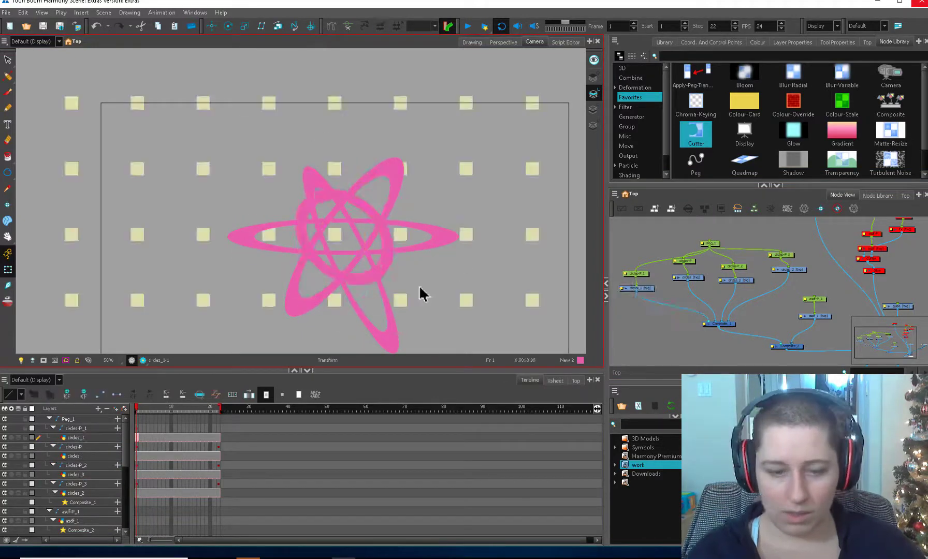
- Rescale and rotate the four ellipses at frame 7 to give each a different shape and angle
{"action": "left_click", "coordinate": [159, 406]}
{"action": "left_click_drag", "start_coordinate": [383, 195], "coordinate": [363, 119]}
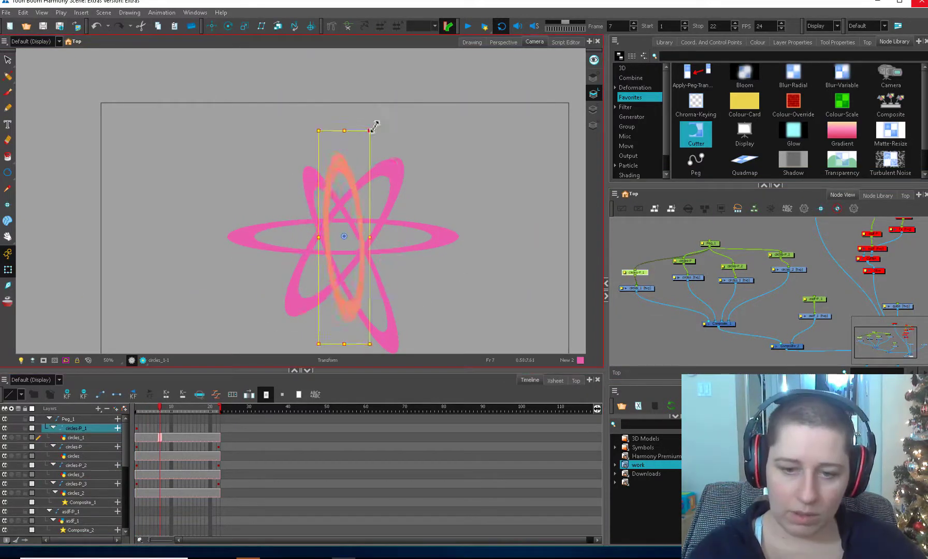
{"action": "left_click", "coordinate": [393, 171]}
{"action": "left_click_drag", "start_coordinate": [419, 168], "coordinate": [398, 263]}
{"action": "left_click", "coordinate": [381, 184]}
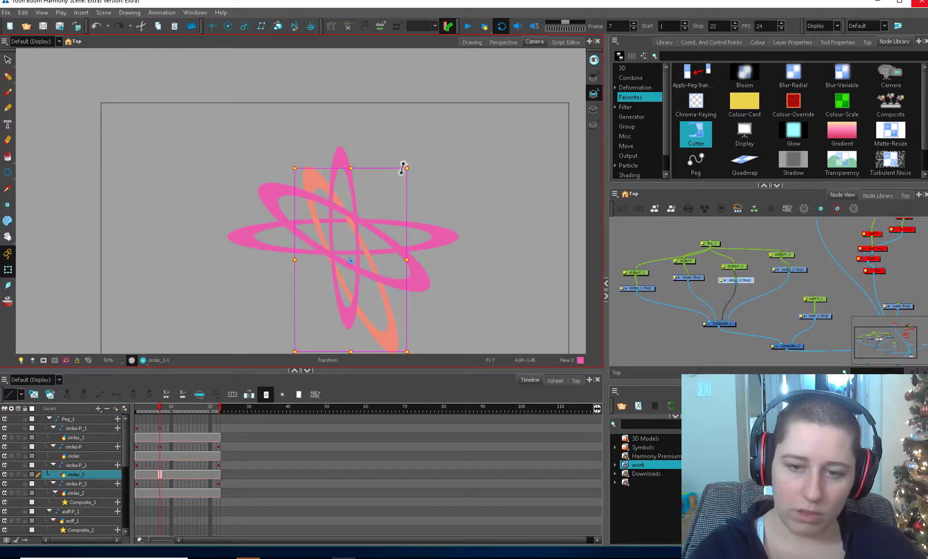
{"action": "left_click_drag", "start_coordinate": [403, 168], "coordinate": [284, 176]}
{"action": "left_click", "coordinate": [433, 237]}
{"action": "left_click_drag", "start_coordinate": [448, 219], "coordinate": [356, 300]}
- Rescale and rotate the four ellipses again at frame 14 into another crossing arrangement
{"action": "left_click", "coordinate": [414, 273]}
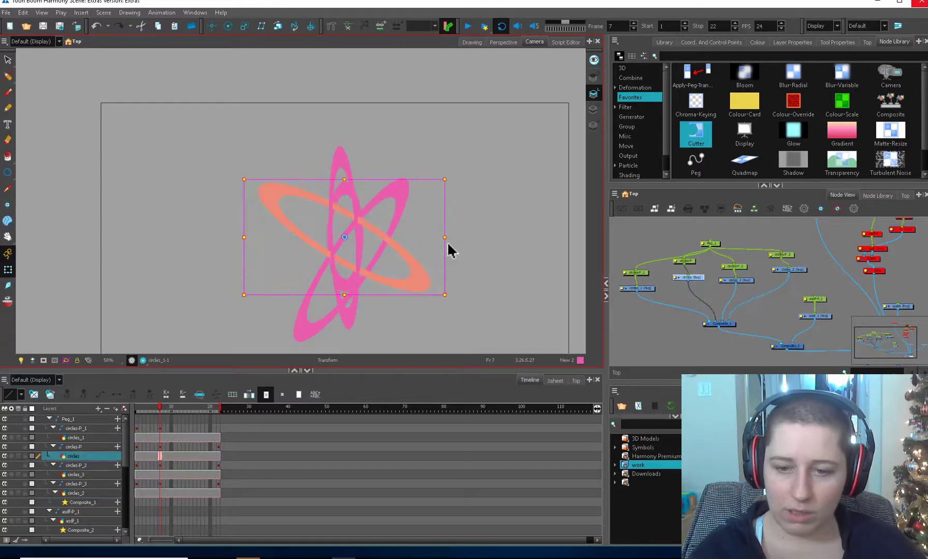
{"action": "key", "text": "period"}
{"action": "key", "text": "period"}
{"action": "key", "text": "period"}
{"action": "key", "text": "period"}
{"action": "key", "text": "period"}
{"action": "key", "text": "period"}
{"action": "key", "text": "period"}
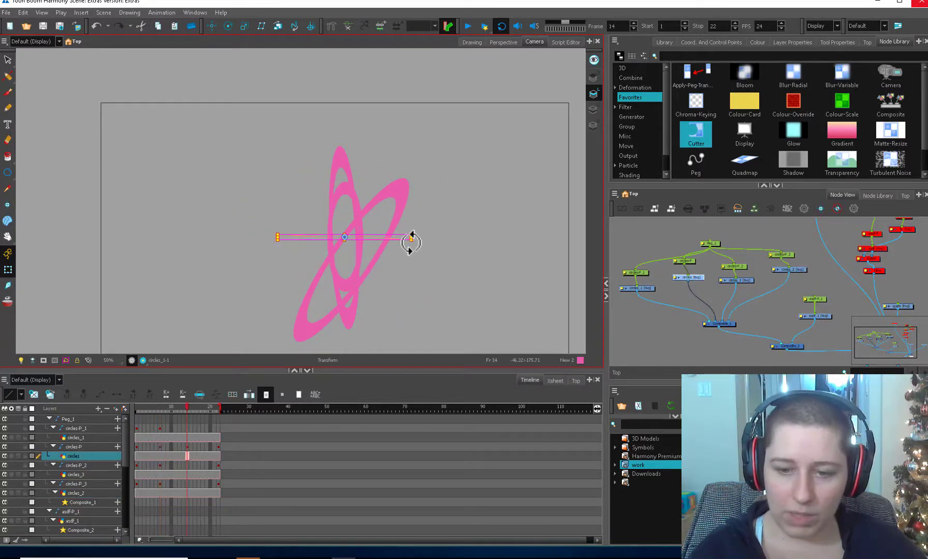
{"action": "left_click_drag", "start_coordinate": [411, 241], "coordinate": [387, 326]}
{"action": "left_click", "coordinate": [360, 222]}
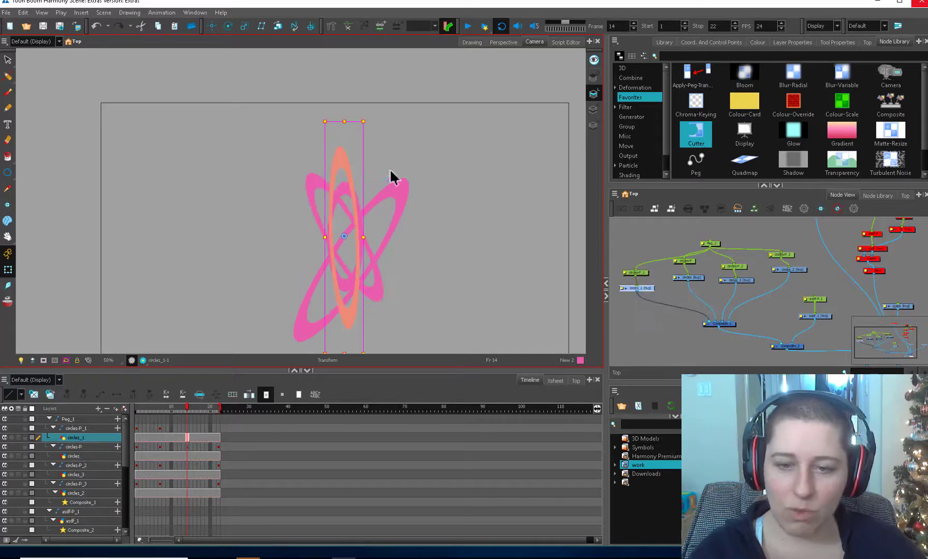
{"action": "left_click_drag", "start_coordinate": [327, 125], "coordinate": [429, 168]}
{"action": "left_click", "coordinate": [344, 194]}
{"action": "left_click_drag", "start_coordinate": [362, 187], "coordinate": [419, 227]}
{"action": "left_click", "coordinate": [400, 191]}
{"action": "left_click_drag", "start_coordinate": [419, 179], "coordinate": [362, 151]}
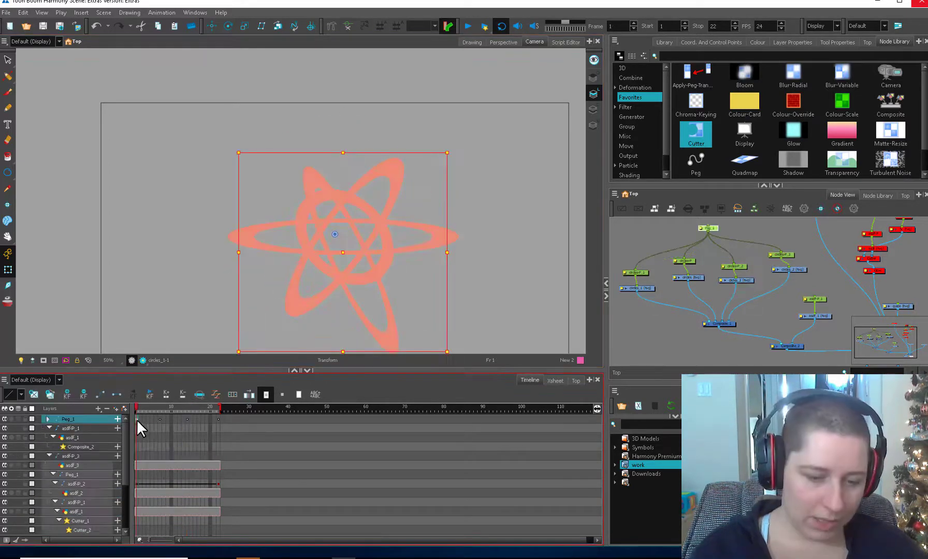
- Copy the rings' frame 1 keyframes to frame 22 and stretch the round ring at frame 1 into a narrow upright ellipse
{"action": "left_click_drag", "start_coordinate": [137, 420], "coordinate": [217, 421]}
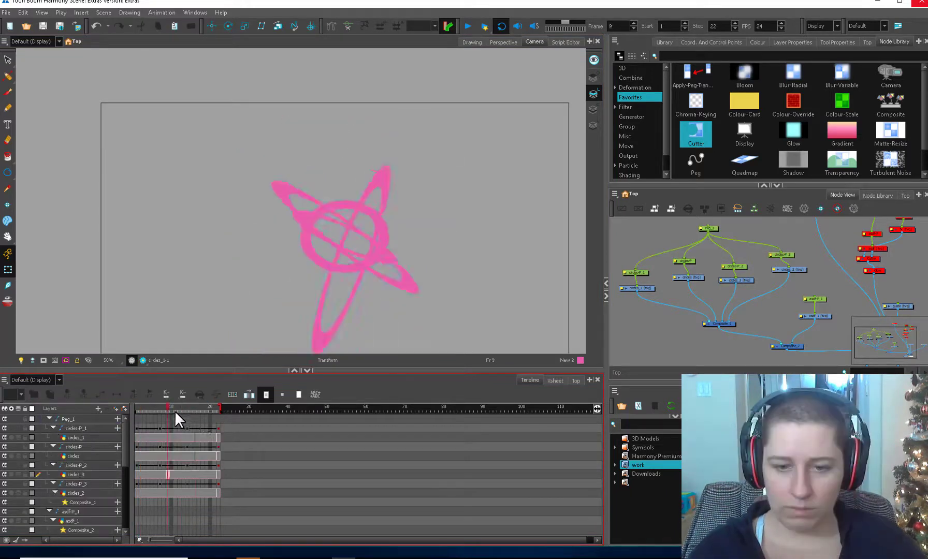
{"action": "left_click_drag", "start_coordinate": [175, 410], "coordinate": [119, 395]}
{"action": "left_click", "coordinate": [391, 255]}
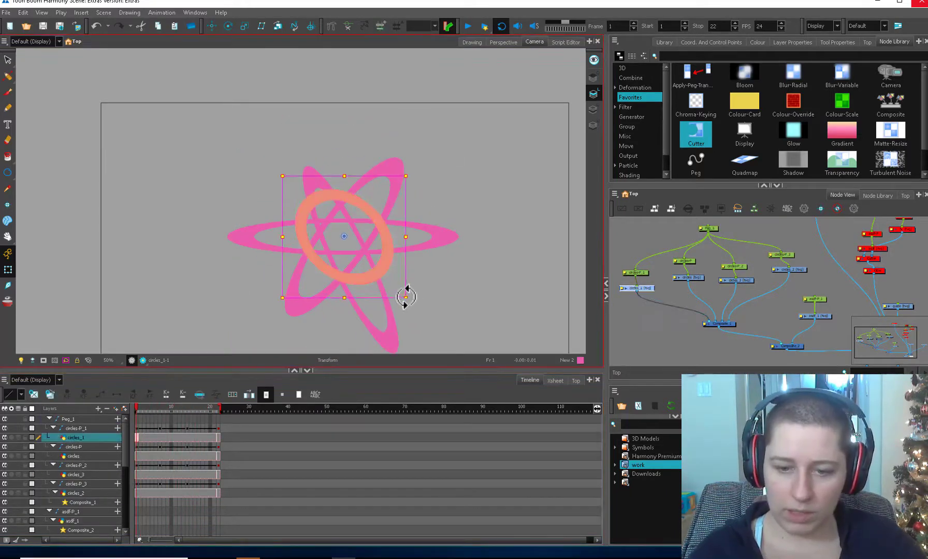
{"action": "left_click_drag", "start_coordinate": [403, 296], "coordinate": [352, 369]}
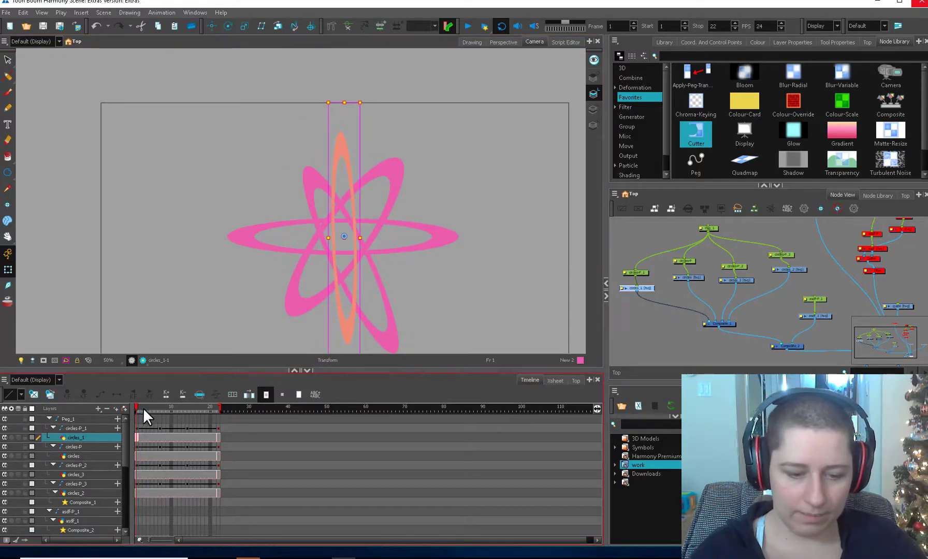
- Draw an ellipse in the New 1 colour on asdf_1 at frame 7, centred on the rings, and stretch it into a tall filled barrel shape
{"action": "left_click_drag", "start_coordinate": [143, 408], "coordinate": [160, 408]}
{"action": "left_click", "coordinate": [507, 237]}
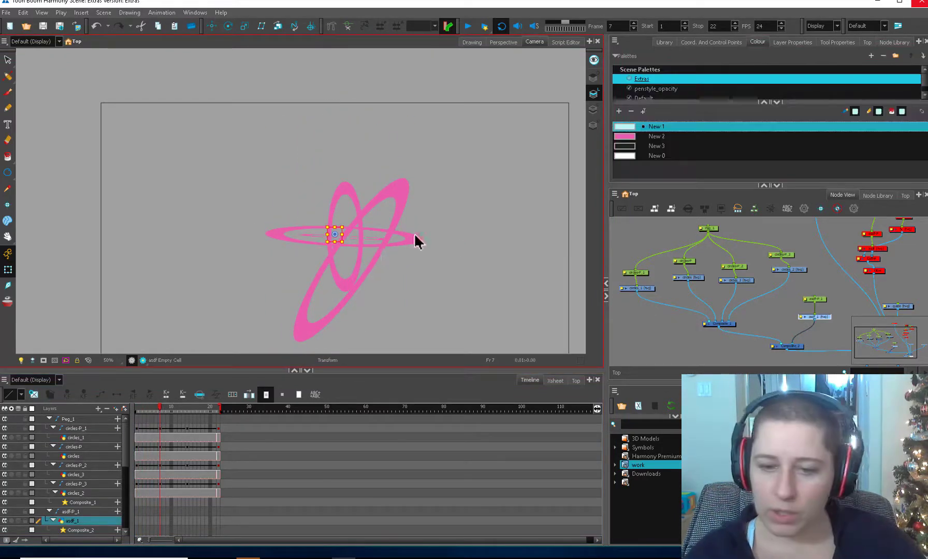
{"action": "key", "text": "alt+equal"}
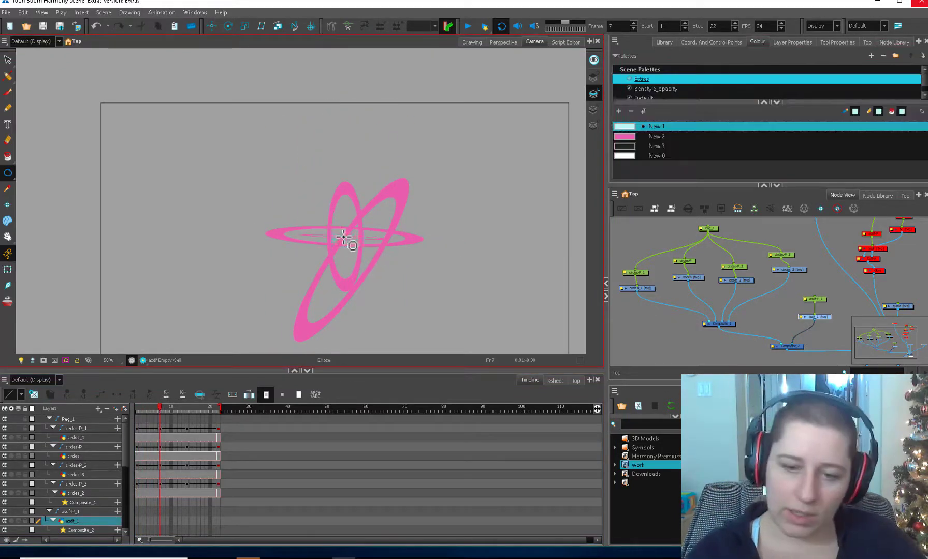
{"action": "left_click_drag", "start_coordinate": [343, 236], "coordinate": [386, 261]}
{"action": "key", "text": "alt+s"}
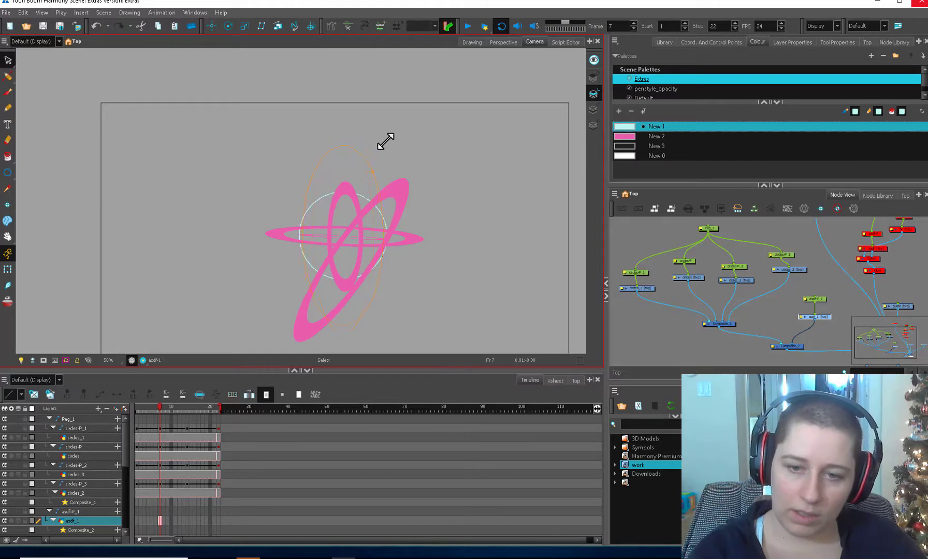
{"action": "key", "text": "alt+q"}
{"action": "left_click", "coordinate": [7, 270]}
- Extend the exposure of the asdf_1 drawing to frame 22
{"action": "left_click", "coordinate": [217, 523]}
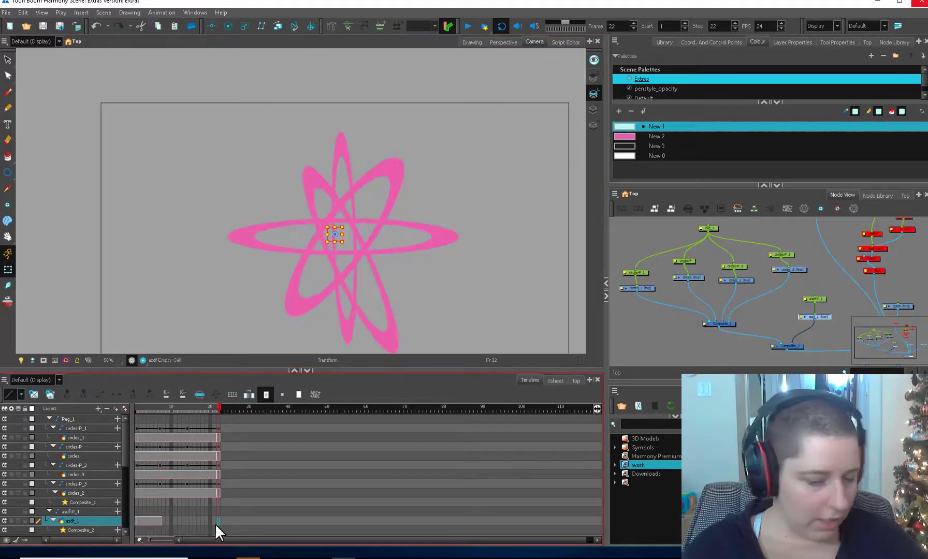
{"action": "left_click", "coordinate": [214, 522]}
{"action": "key", "text": "F5"}
{"action": "left_click_drag", "start_coordinate": [206, 408], "coordinate": [115, 419]}
- Insert an inverted Cutter between Composite_1 and Composite_2, using the asdf_1 drawing as its matte
{"action": "left_click", "coordinate": [688, 228]}
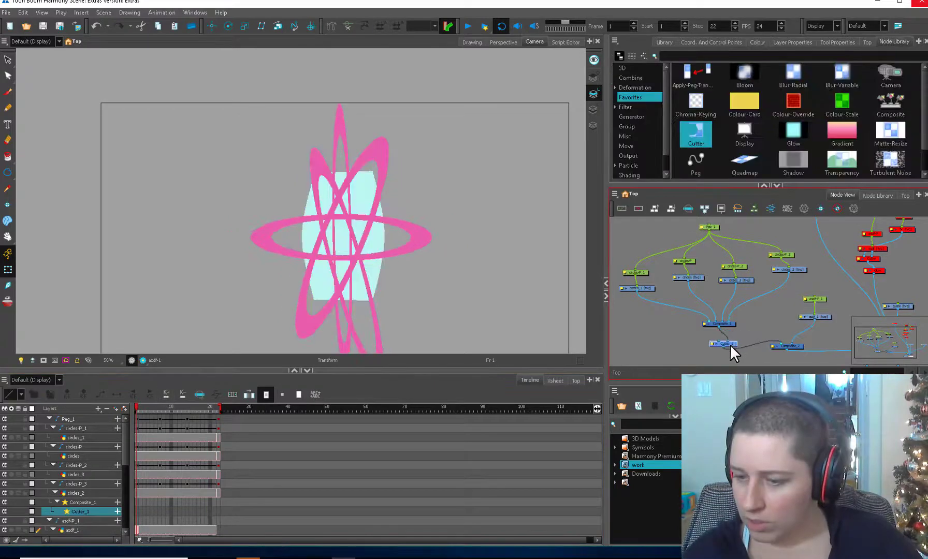
{"action": "double_click", "coordinate": [710, 341]}
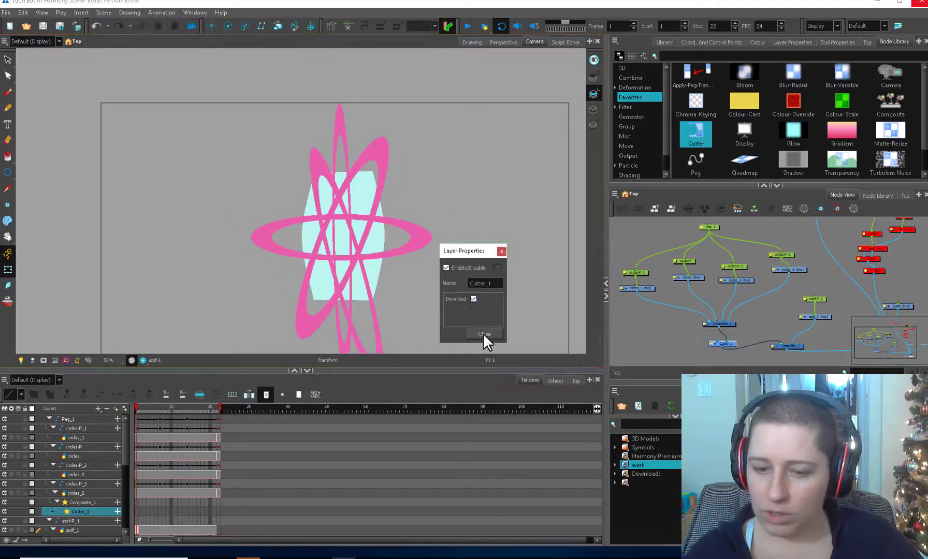
{"action": "left_click", "coordinate": [483, 332]}
{"action": "left_click_drag", "start_coordinate": [711, 340], "coordinate": [711, 342]}
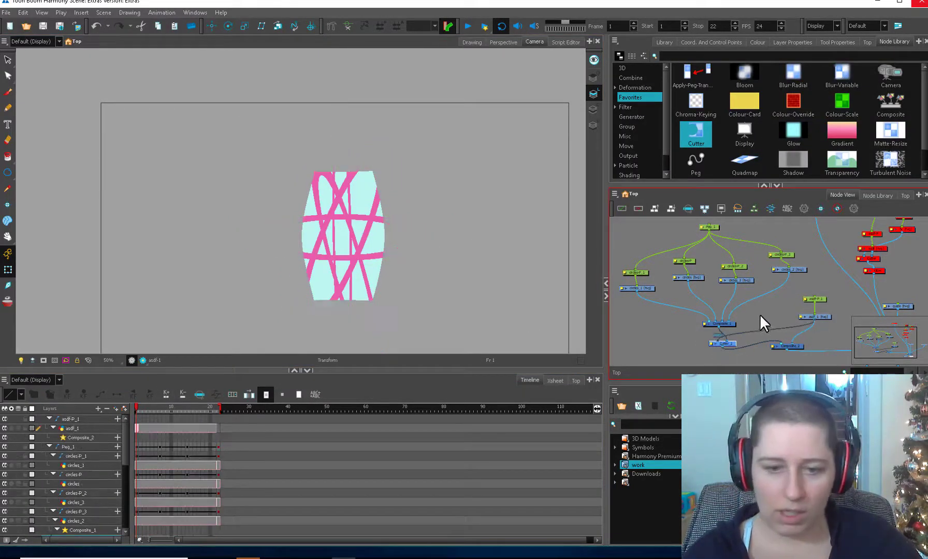
- Preview the render, play back the rings cut to the barrel shape, and inspect the shape in the Drawing view
{"action": "left_click", "coordinate": [143, 360]}
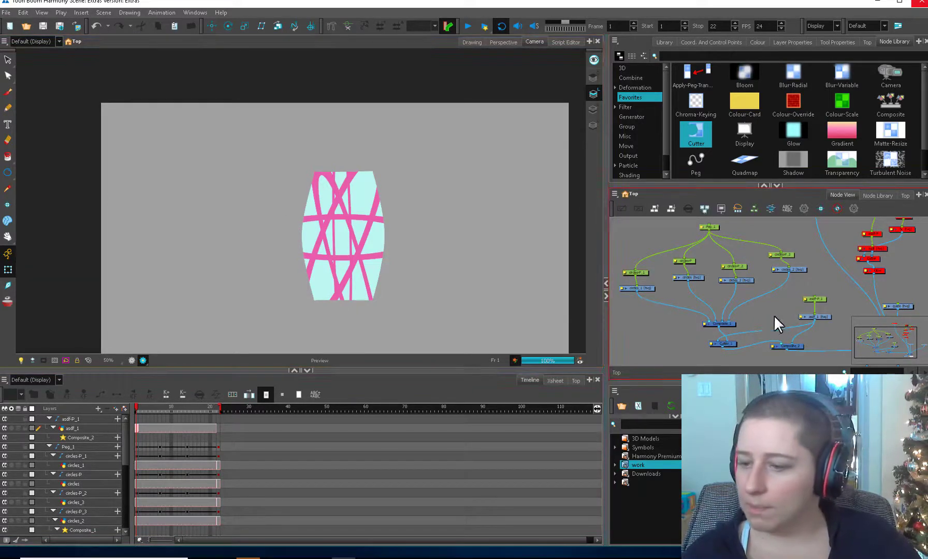
{"action": "left_click", "coordinate": [141, 359]}
{"action": "left_click", "coordinate": [468, 26]}
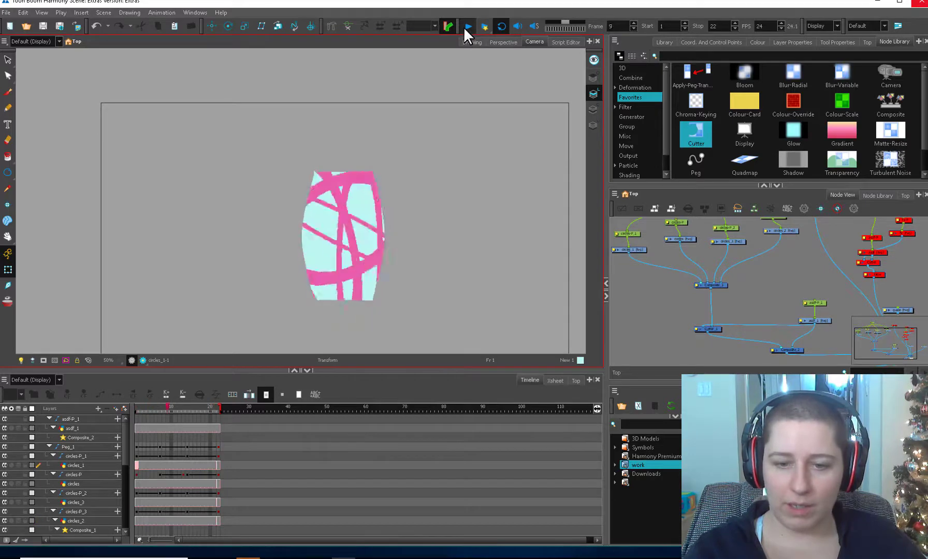
{"action": "left_click_drag", "start_coordinate": [817, 319], "coordinate": [807, 305]}
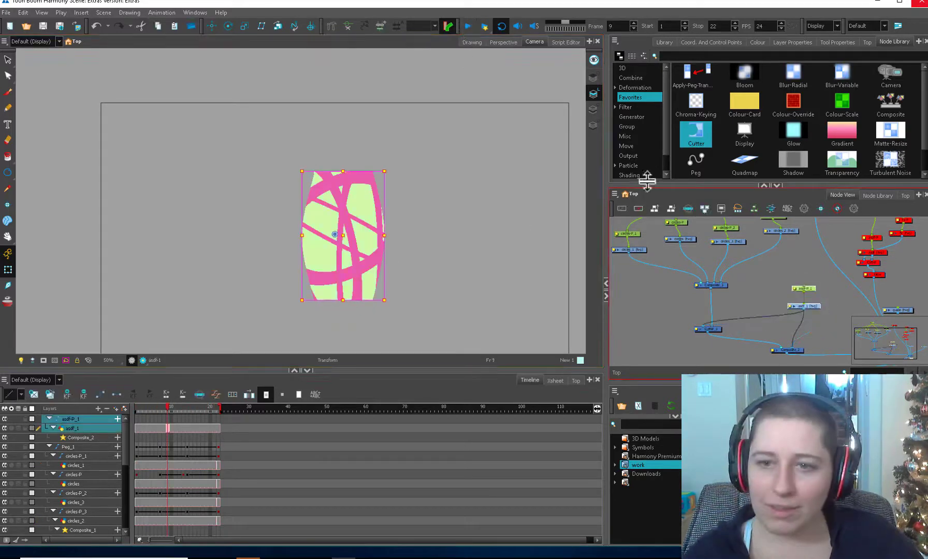
{"action": "left_click", "coordinate": [472, 42]}
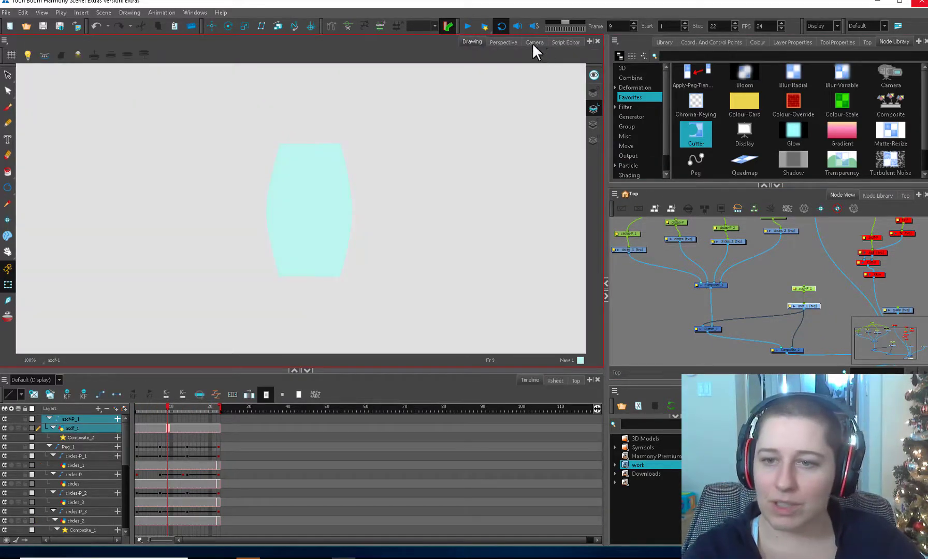
{"action": "left_click", "coordinate": [533, 42]}
{"action": "left_click", "coordinate": [467, 26]}
{"action": "left_click", "coordinate": [467, 25]}
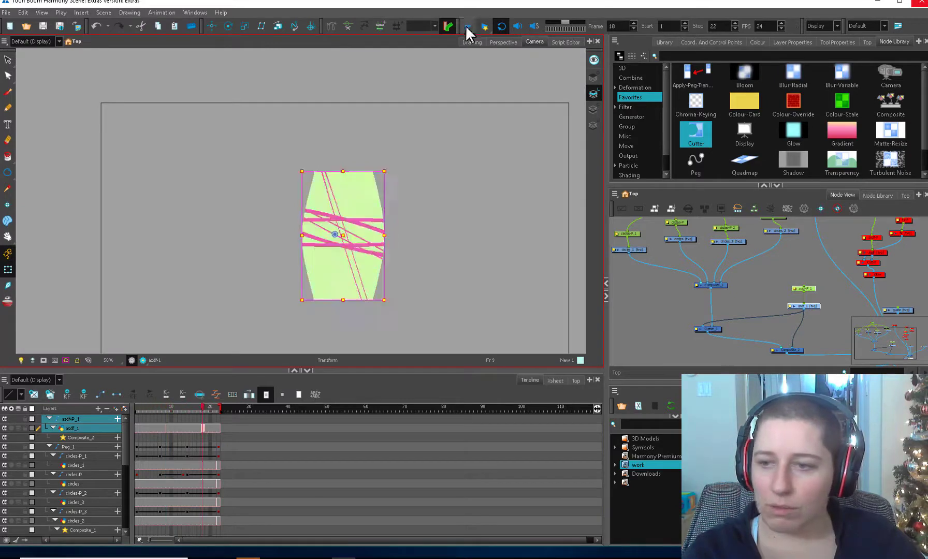
- Insert a Glow node between the Cutter and Composite_2, with radius 5.6 and intensity 11.4
{"action": "left_click", "coordinate": [720, 56]}
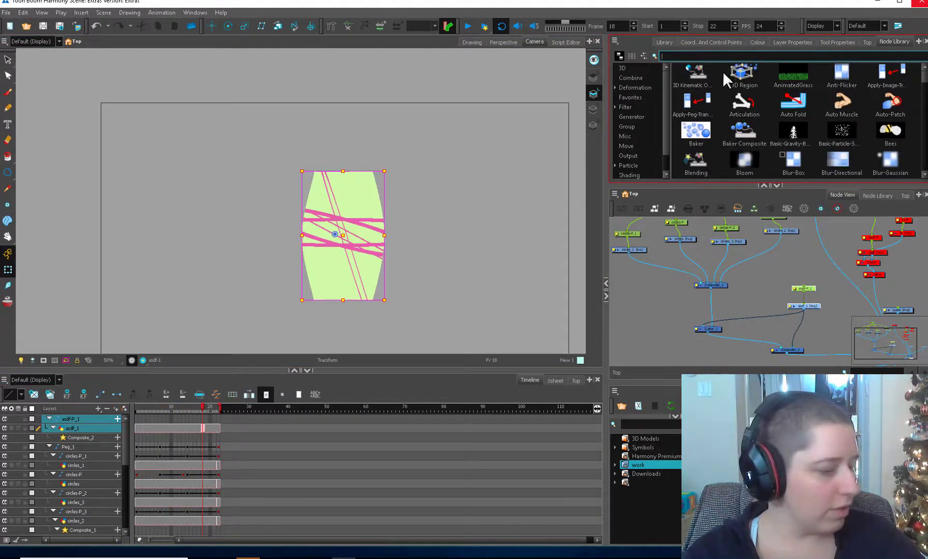
{"action": "type", "text": "gl"}
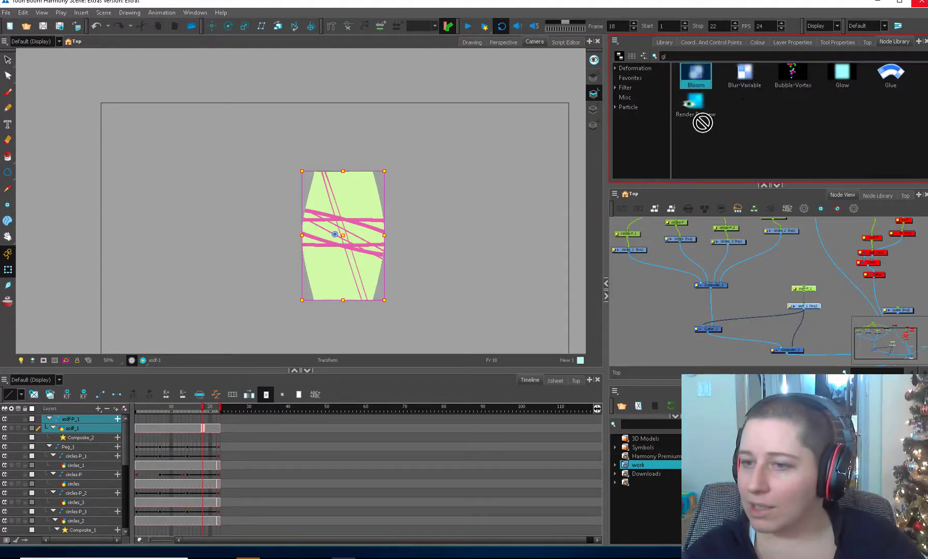
{"action": "mouse_move", "coordinate": [842, 72]}
{"action": "left_mouse_down"}
{"action": "mouse_move", "coordinate": [810, 118]}
{"action": "mouse_move", "coordinate": [746, 347]}
{"action": "left_mouse_up"}
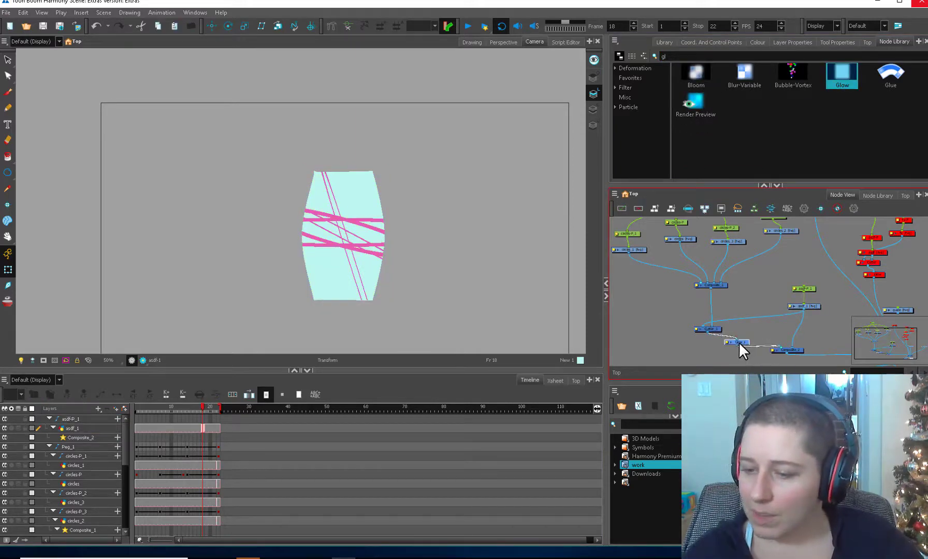
{"action": "double_click", "coordinate": [739, 341]}
{"action": "left_click_drag", "start_coordinate": [568, 321], "coordinate": [594, 212]}
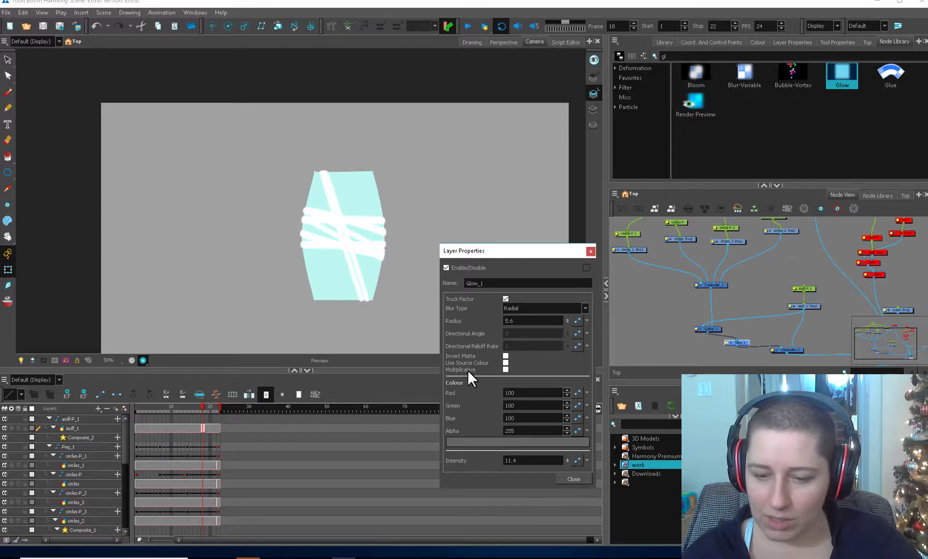
{"action": "left_click", "coordinate": [500, 443]}
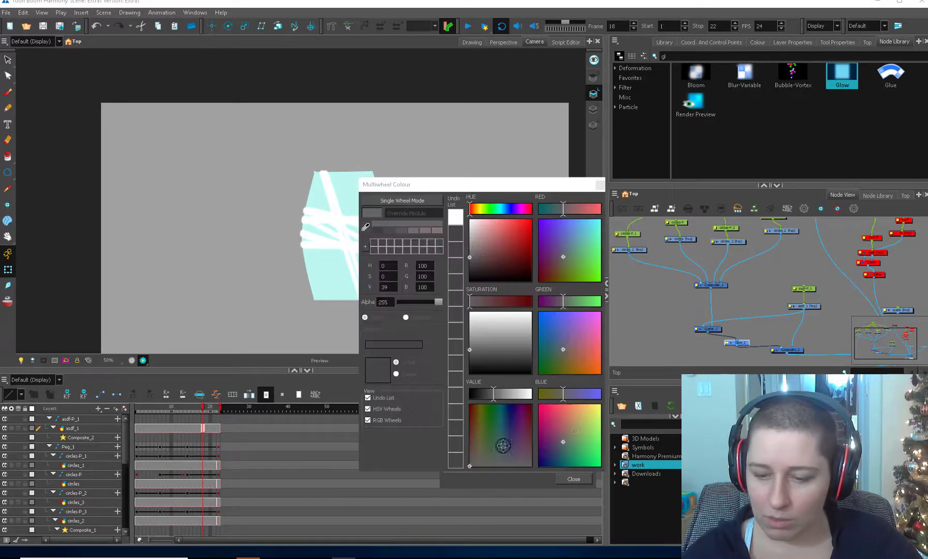
{"action": "left_click", "coordinate": [582, 484]}
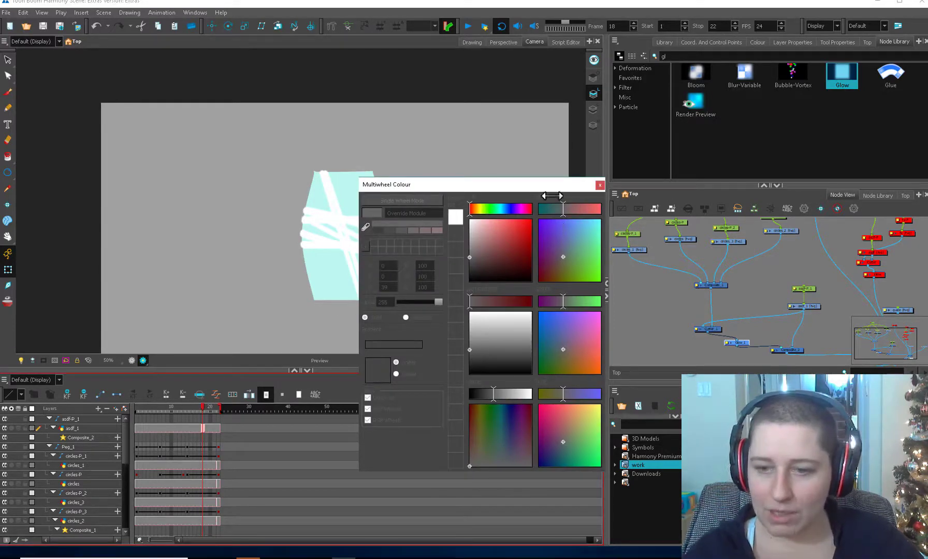
{"action": "left_click", "coordinate": [599, 185]}
- Search the node library for "mat" and examine the glowing lines along the barrel shape's edges
{"action": "left_click_drag", "start_coordinate": [673, 56], "coordinate": [656, 66]}
{"action": "type", "text": "mat"}
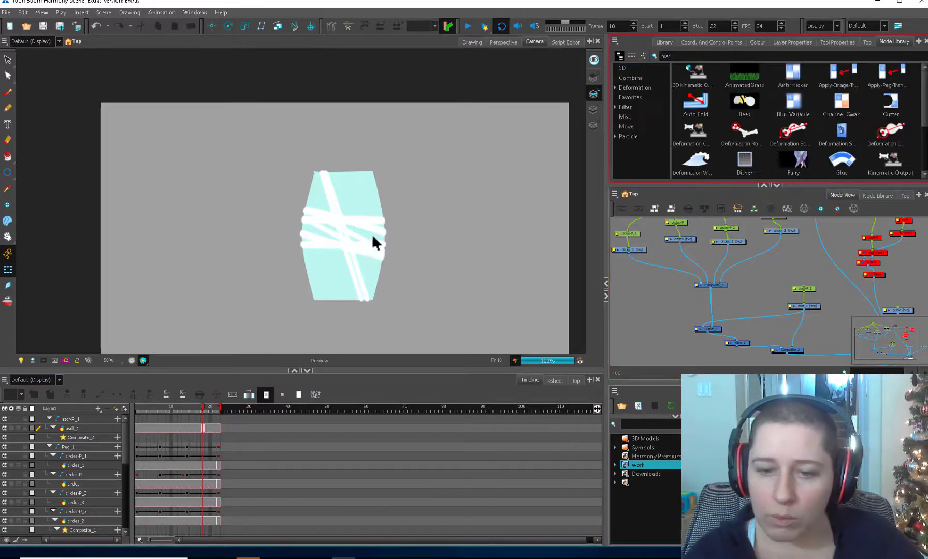
{"action": "left_click", "coordinate": [373, 236]}
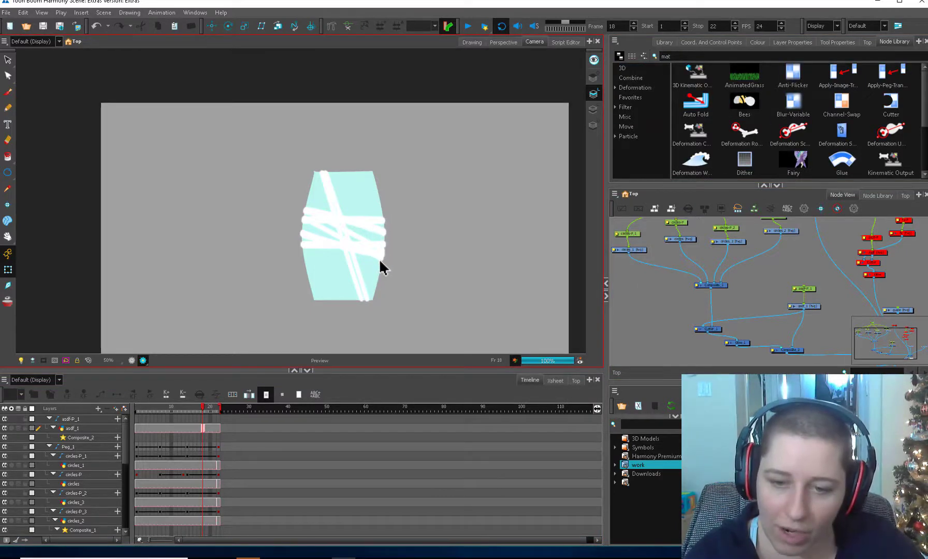
{"action": "left_click", "coordinate": [766, 283]}
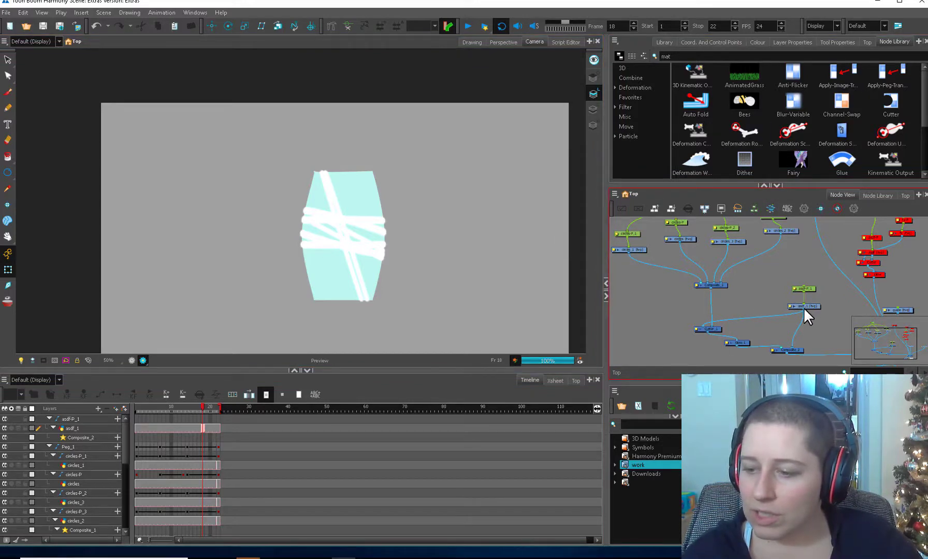
- Rewire the nodes so the Cutter sits between Glow_1 and Composite_2, keeping the asdf_1 drawing as its matte
{"action": "left_click_drag", "start_coordinate": [737, 333], "coordinate": [718, 289]}
{"action": "scroll", "coordinate": [749, 315], "scroll_direction": "up", "scroll_amount": 2}
{"action": "left_click_drag", "start_coordinate": [739, 323], "coordinate": [708, 267]}
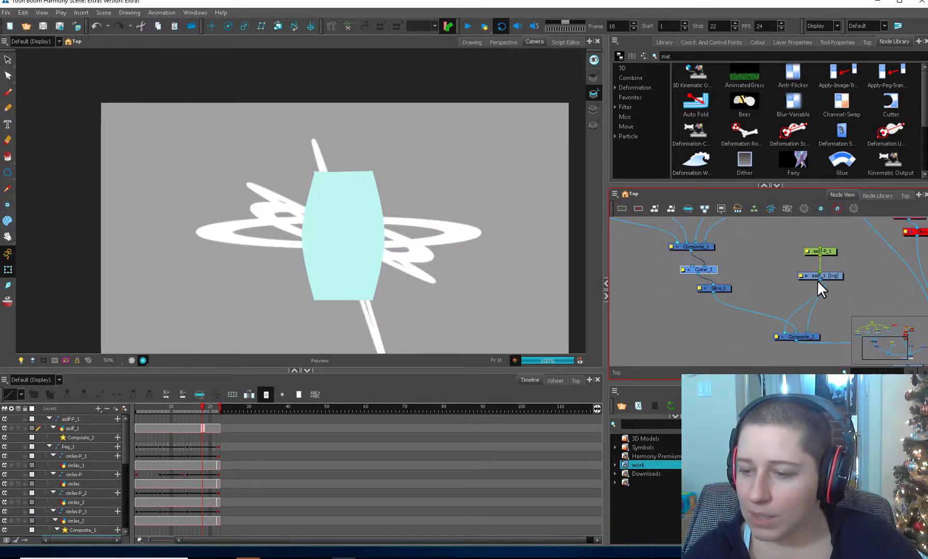
{"action": "left_click_drag", "start_coordinate": [779, 323], "coordinate": [692, 258]}
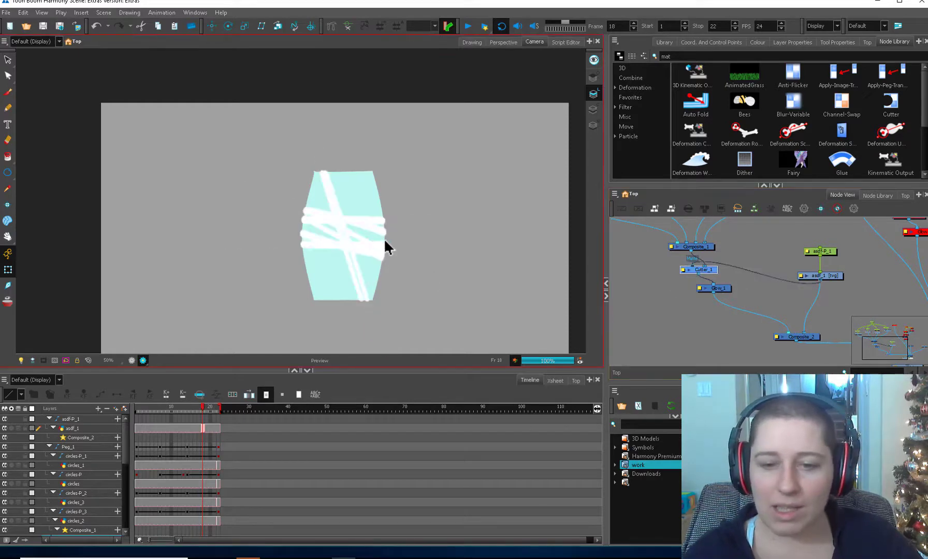
{"action": "left_click", "coordinate": [713, 270]}
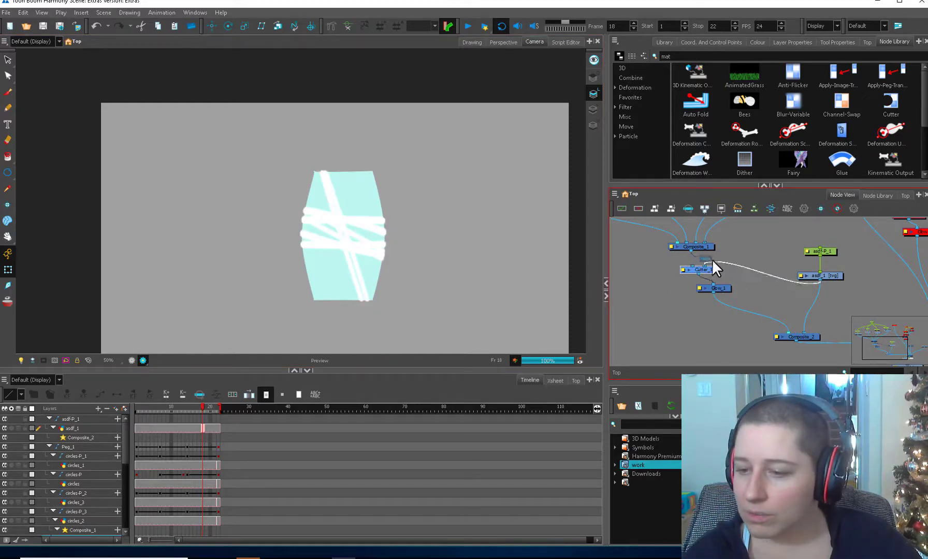
{"action": "left_click_drag", "start_coordinate": [712, 260], "coordinate": [710, 311]}
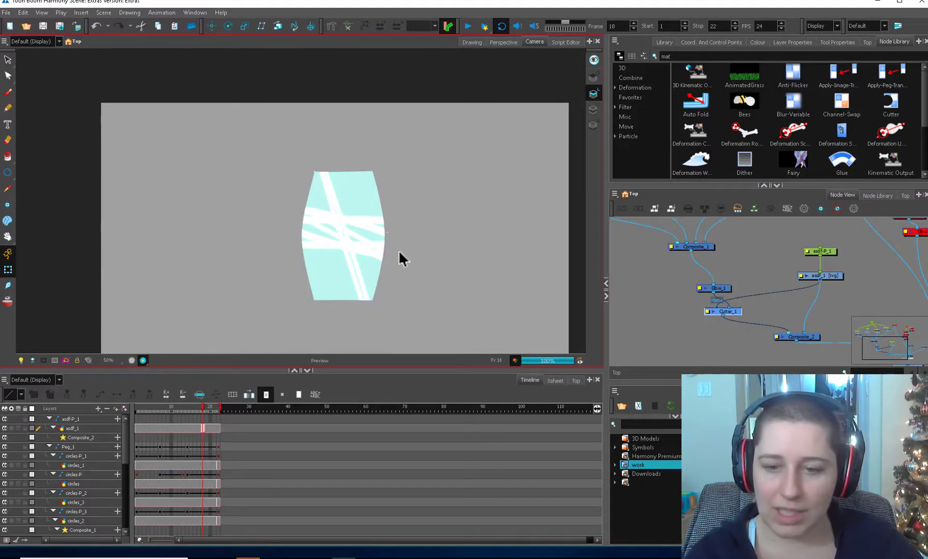
- Insert a Matte-Resize node with radius -5 between the asdf_1 drawing and the Cutter's matte input
{"action": "type", "text": "t"}
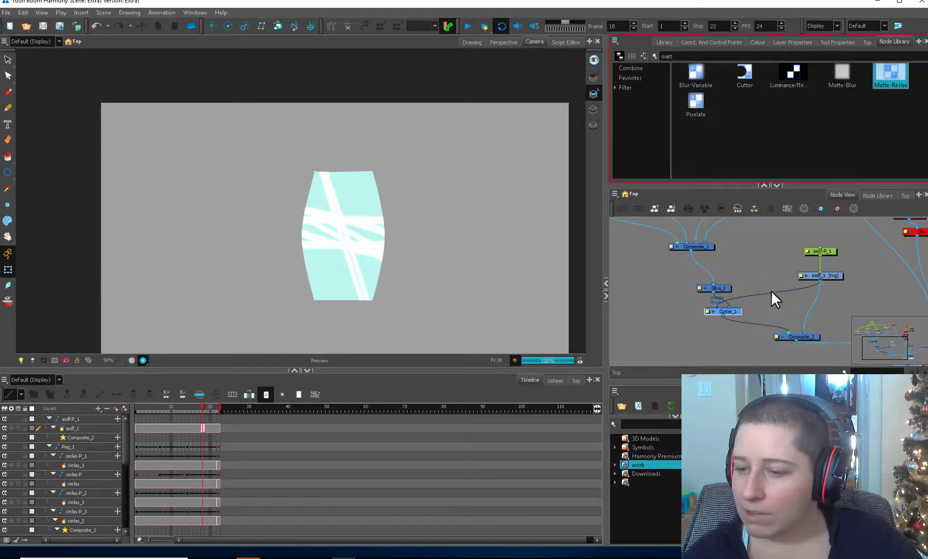
{"action": "left_click_drag", "start_coordinate": [771, 290], "coordinate": [775, 290]}
{"action": "left_click", "coordinate": [750, 293]}
{"action": "left_click_drag", "start_coordinate": [487, 302], "coordinate": [458, 307]}
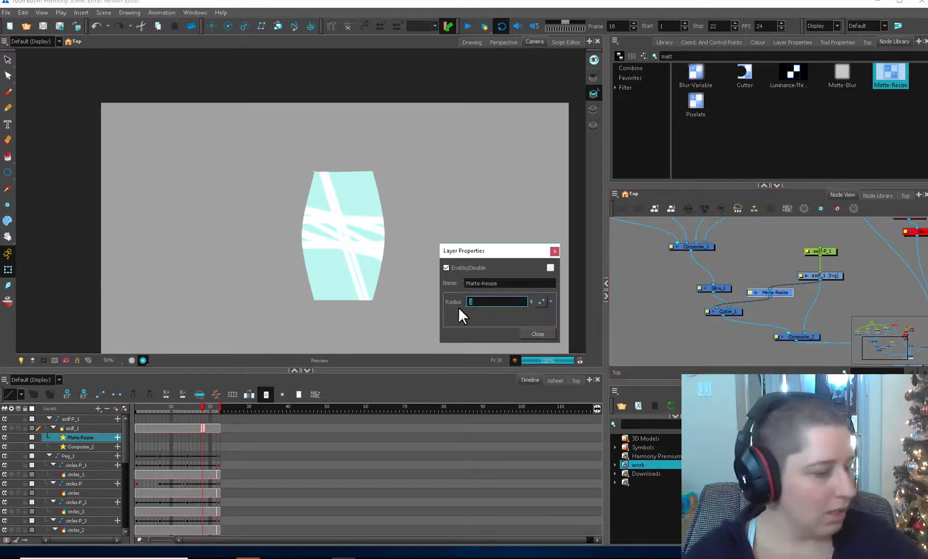
{"action": "type", "text": "-5"}
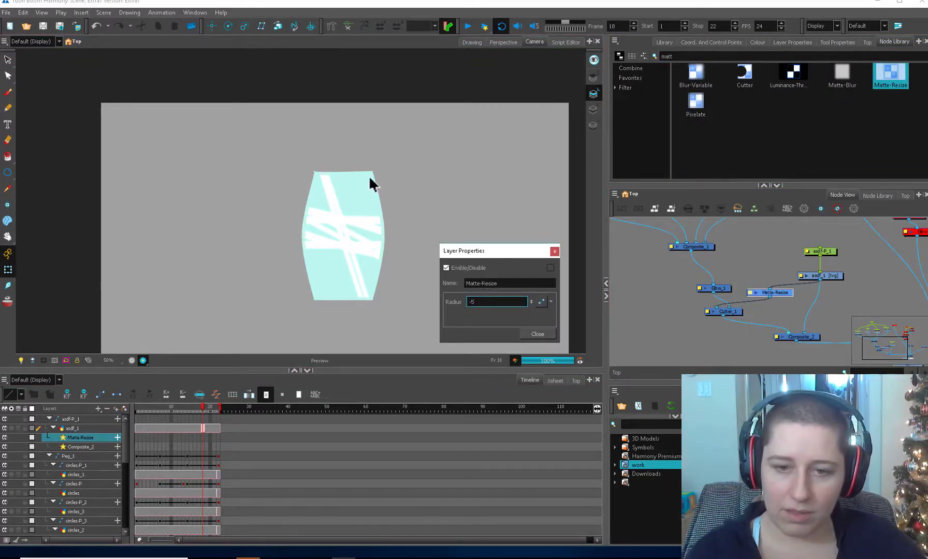
{"action": "left_click", "coordinate": [552, 336]}
{"action": "left_click", "coordinate": [649, 308]}
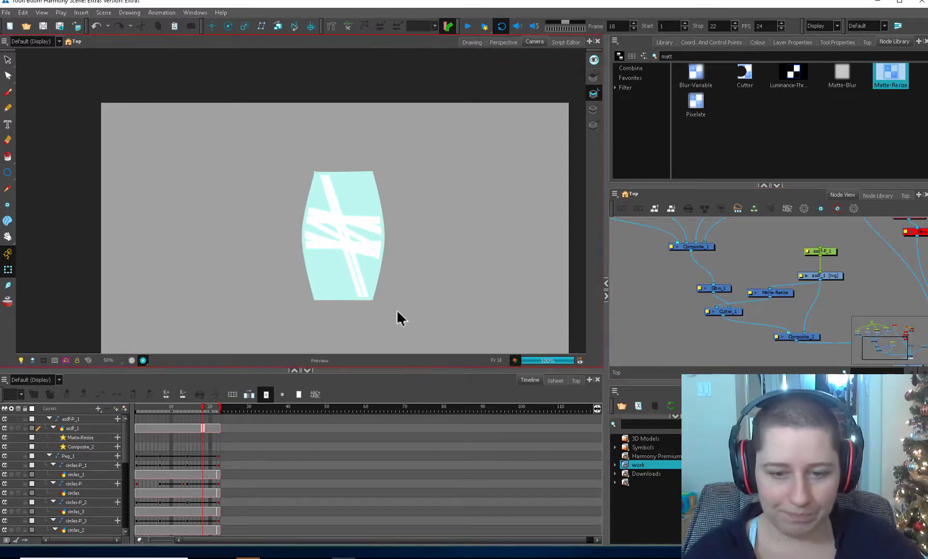
{"action": "left_click_drag", "start_coordinate": [191, 408], "coordinate": [203, 408]}
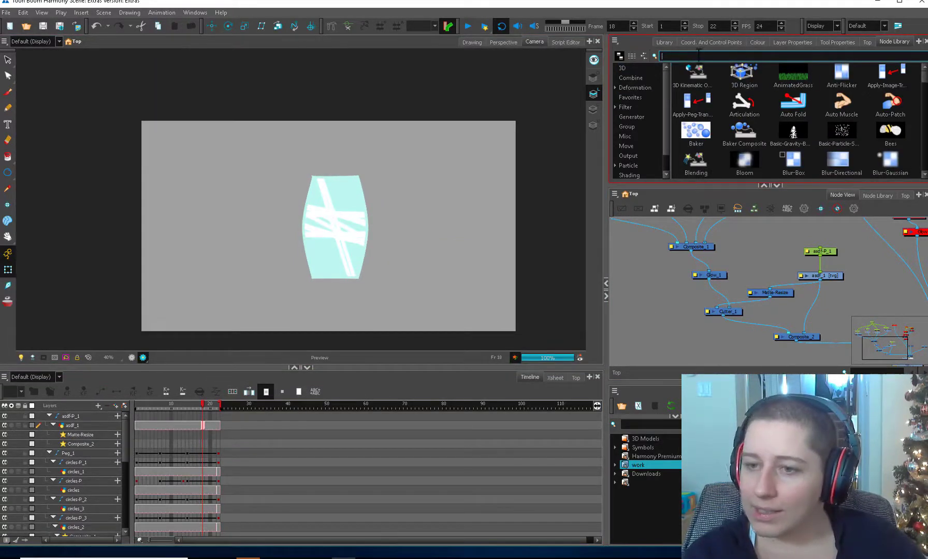
- Insert a Blur-Radial node with radius 5.2 between asdf_1 and Composite_2, and also connect the unblurred drawing directly to Composite_2
{"action": "type", "text": "blu"}
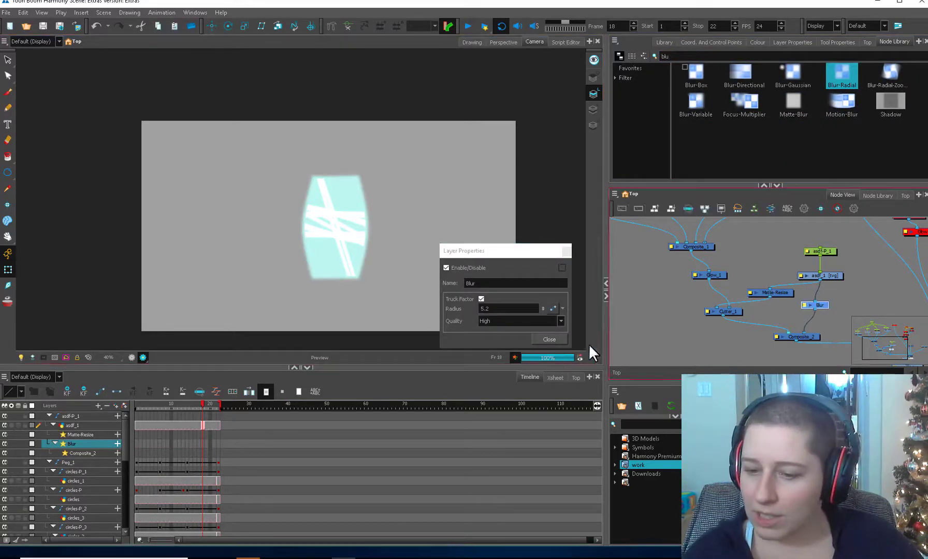
{"action": "left_click", "coordinate": [549, 339]}
{"action": "left_click_drag", "start_coordinate": [820, 280], "coordinate": [794, 333]}
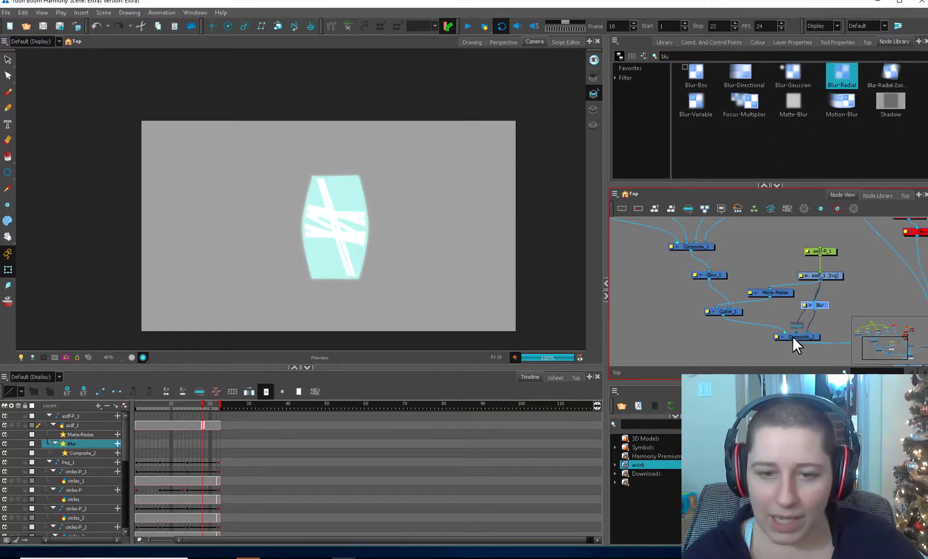
- Temporarily disconnect the Blur node from Composite_2 to compare the barrel's edges with and without the blur
{"action": "key", "text": "2"}
{"action": "key", "text": "2"}
{"action": "key", "text": "2"}
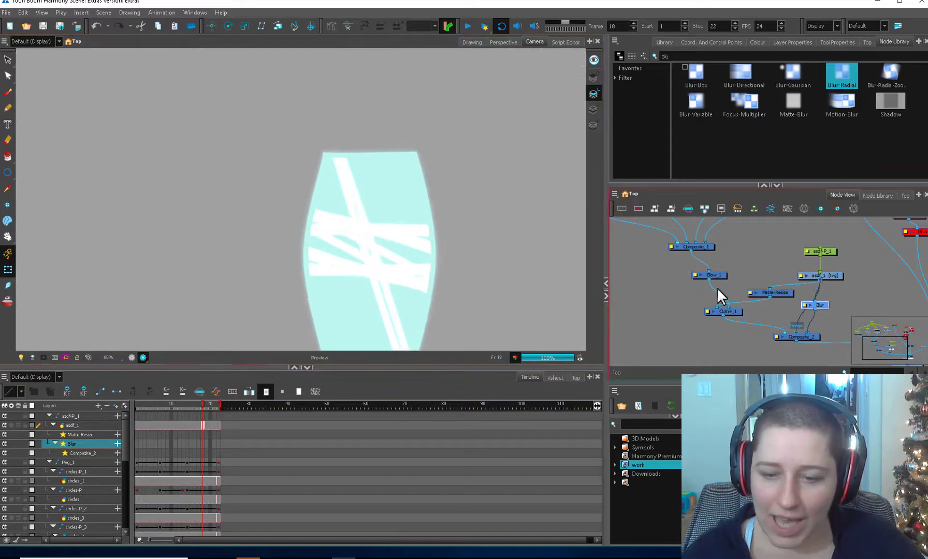
{"action": "mouse_move", "coordinate": [807, 331]}
{"action": "left_mouse_down"}
{"action": "mouse_move", "coordinate": [822, 319]}
{"action": "mouse_move", "coordinate": [814, 327]}
{"action": "left_mouse_up"}
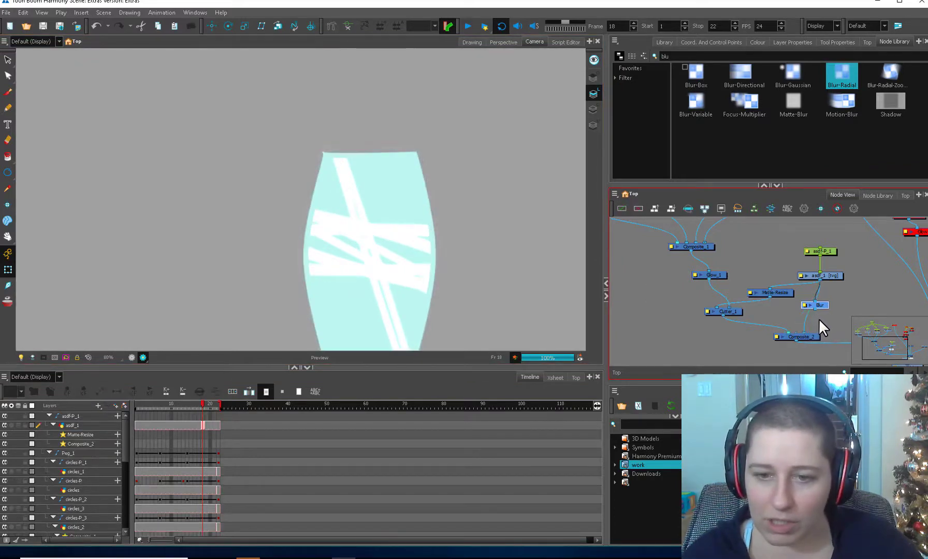
{"action": "key", "text": "1"}
{"action": "key", "text": "1"}
{"action": "key", "text": "1"}
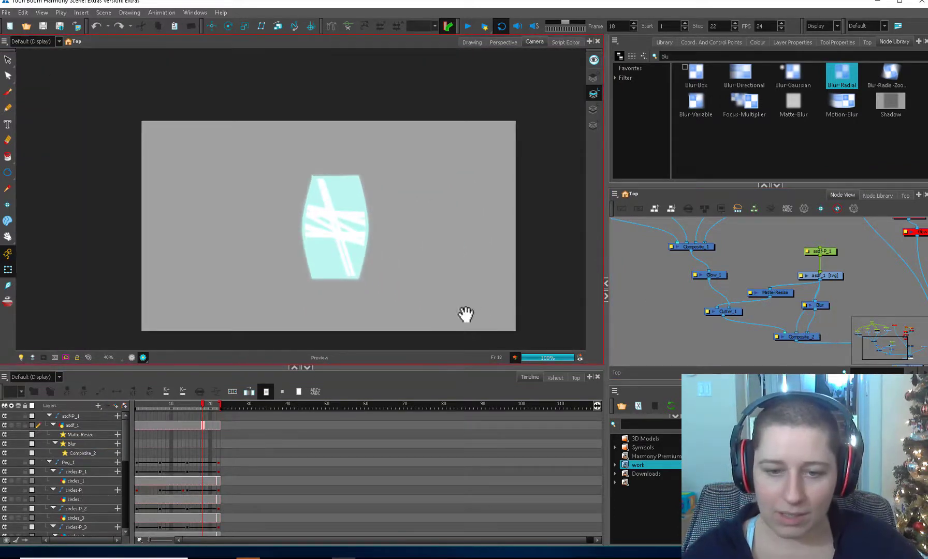
{"action": "left_click_drag", "start_coordinate": [465, 314], "coordinate": [461, 335]}
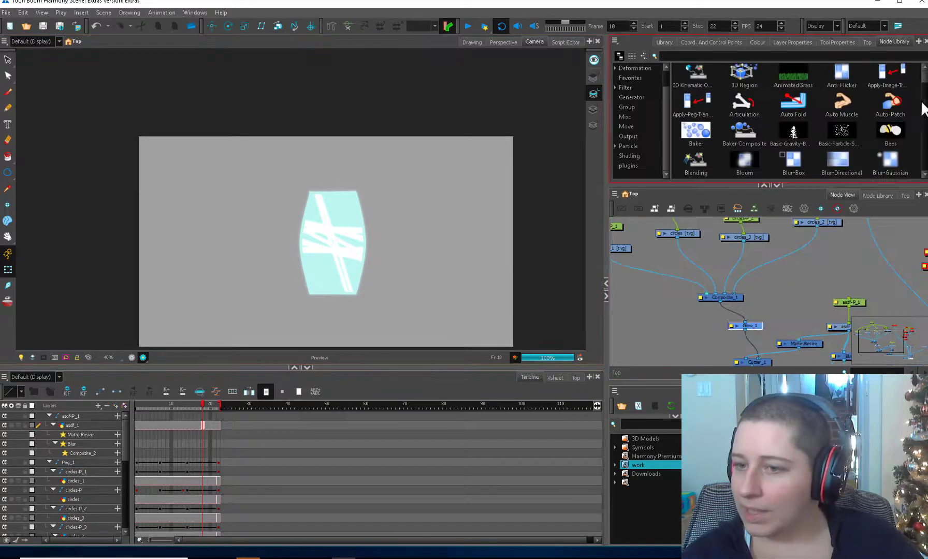
- Insert a Transparency node between the circles drawing and Composite_1, and a copy between circles_2 and Composite_1
{"action": "type", "text": "trans"}
{"action": "left_click_drag", "start_coordinate": [797, 106], "coordinate": [706, 261]}
{"action": "key", "text": "ctrl+c"}
{"action": "key", "text": "ctrl+v"}
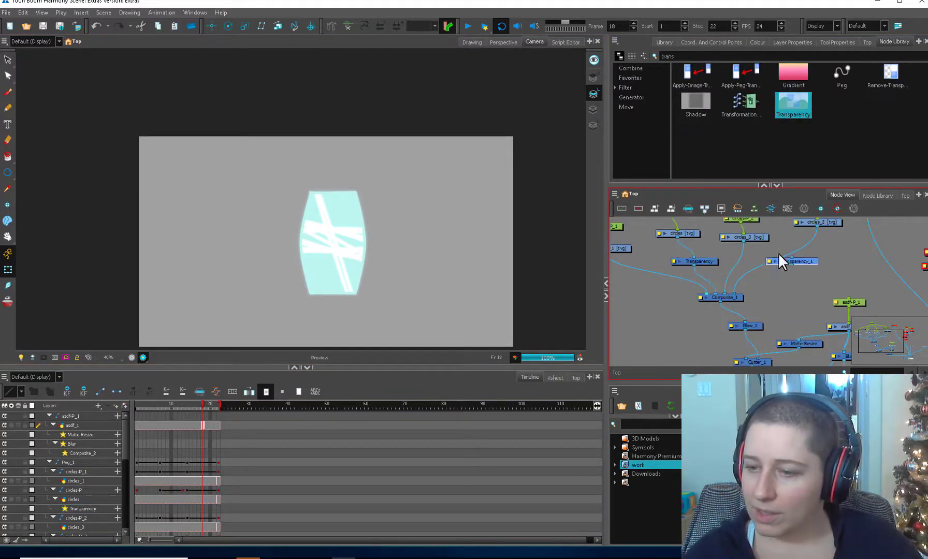
{"action": "left_click", "coordinate": [596, 290]}
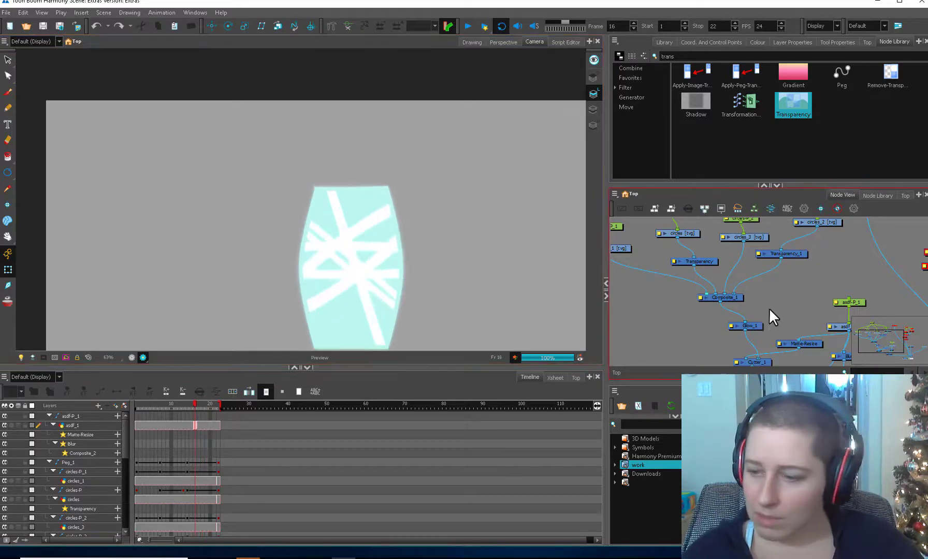
- Set the Glow_1 node's intensity to 1
{"action": "left_click", "coordinate": [731, 325]}
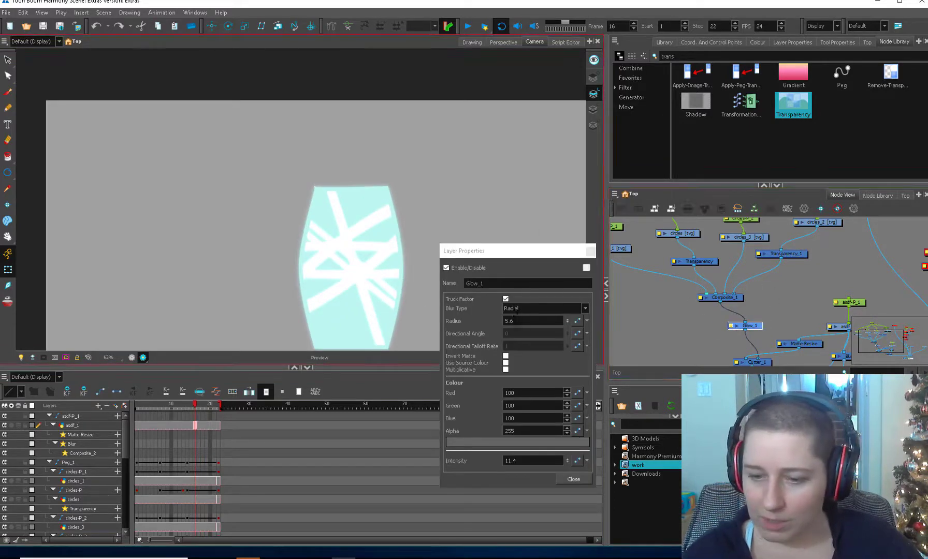
{"action": "left_click", "coordinate": [523, 461]}
{"action": "type", "text": "1"}
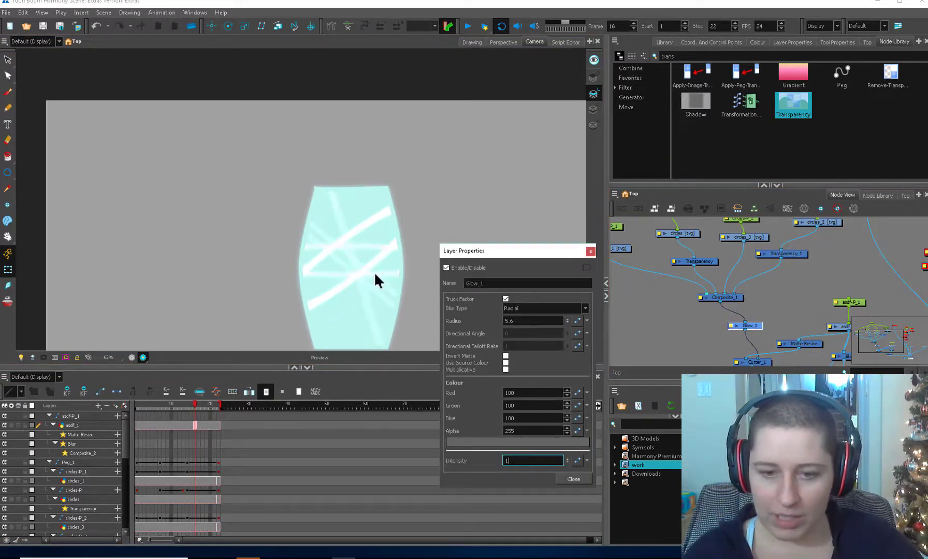
{"action": "left_click", "coordinate": [570, 477]}
- Render the scene and play the glowing barrel animation in the preview player
{"action": "key", "text": "1"}
{"action": "left_click", "coordinate": [172, 405]}
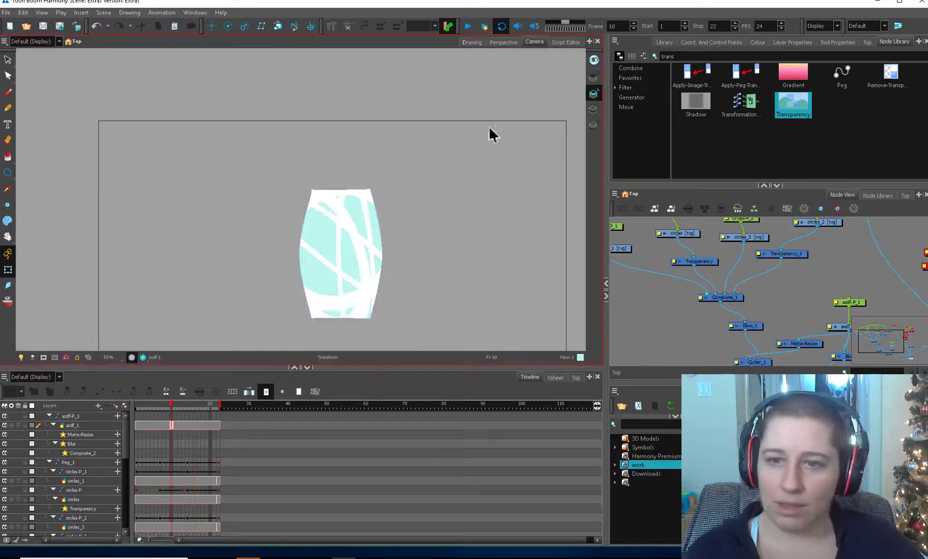
{"action": "left_click", "coordinate": [485, 27]}
{"action": "key", "text": "Return"}
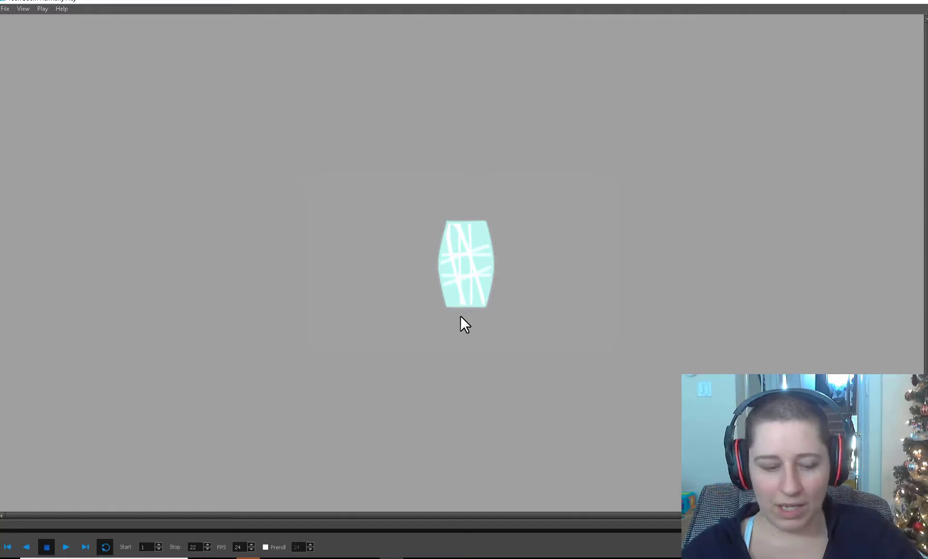
{"action": "left_click", "coordinate": [66, 549]}
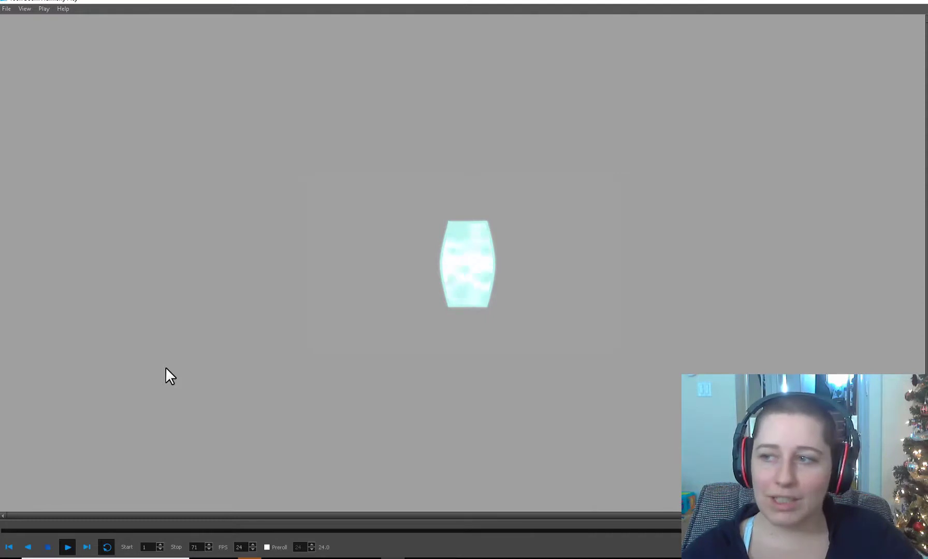
{"action": "left_click", "coordinate": [918, 4]}
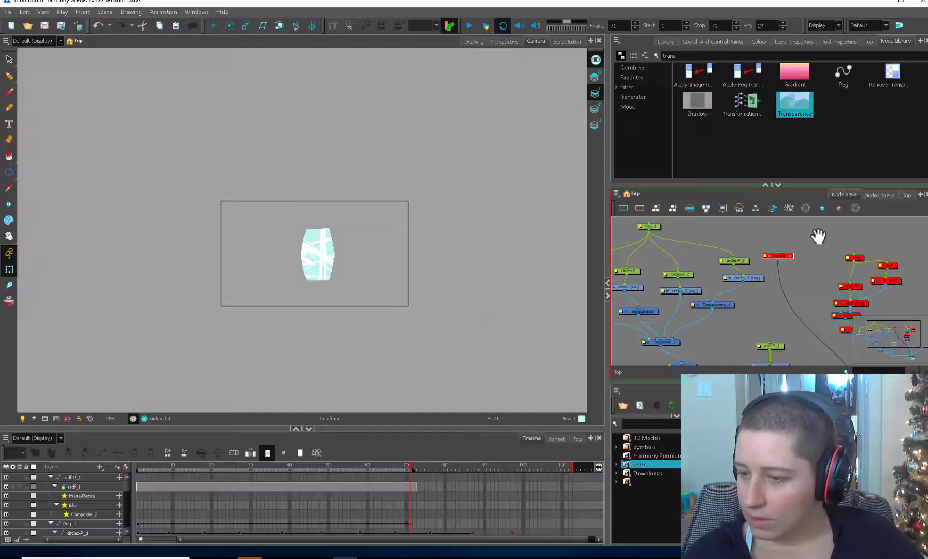
- Enable the disabled Peg, drawing, Cutter and Glow nodes of the ring effect
{"action": "left_click", "coordinate": [852, 254]}
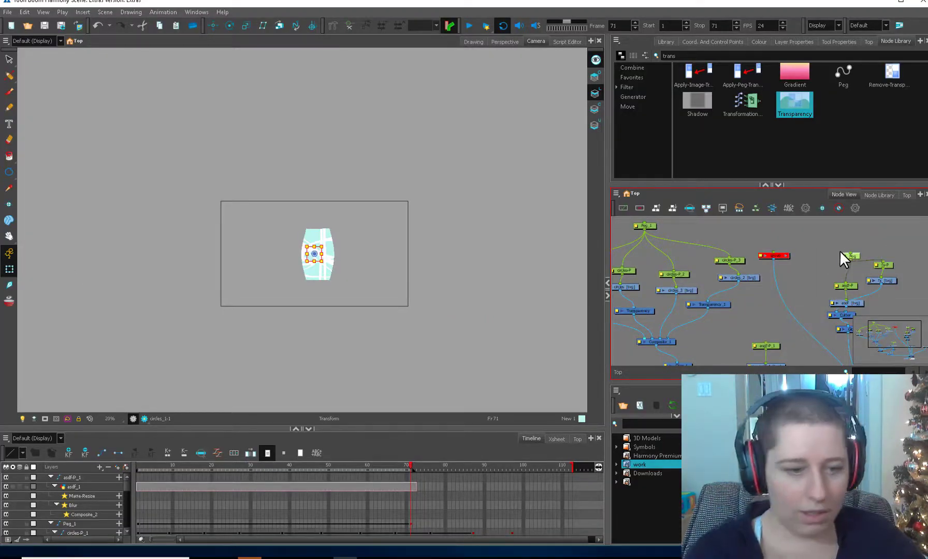
{"action": "left_click_drag", "start_coordinate": [844, 256], "coordinate": [851, 249]}
{"action": "key", "text": "o"}
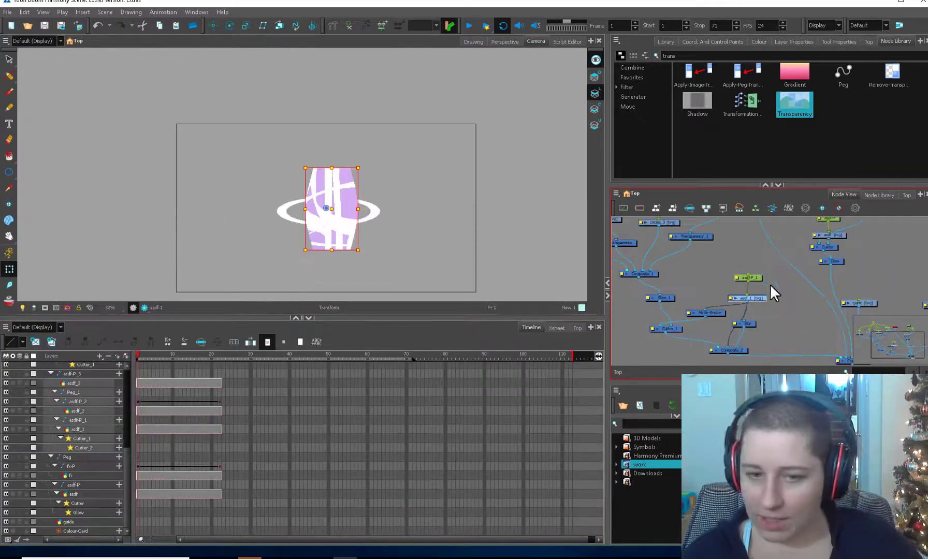
- Curve the bottom edge of the asdf_1 barrel drawing outward with the Contour Editor
{"action": "key", "text": "alt+q"}
{"action": "key", "text": "2"}
{"action": "left_click", "coordinate": [363, 271]}
{"action": "left_click_drag", "start_coordinate": [350, 261], "coordinate": [348, 229]}
{"action": "key", "text": "2"}
{"action": "key", "text": "2"}
{"action": "left_click_drag", "start_coordinate": [352, 282], "coordinate": [358, 288]}
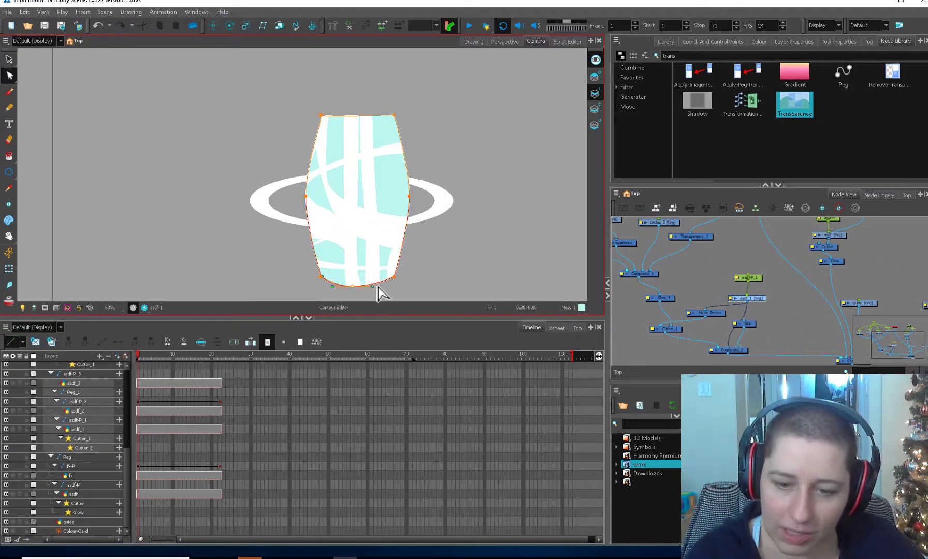
{"action": "left_click", "coordinate": [378, 293]}
- Curve the barrel's top edge outward with the Contour Editor and undo the stray handle adjustment
{"action": "left_click_drag", "start_coordinate": [357, 100], "coordinate": [357, 101]}
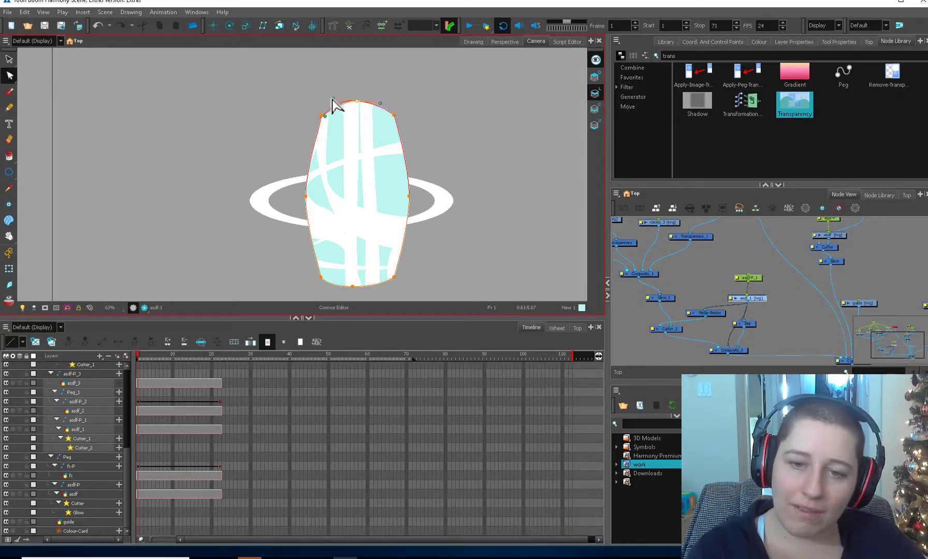
{"action": "key", "text": "ctrl+z"}
{"action": "key", "text": "2"}
{"action": "key", "text": "1"}
{"action": "key", "text": "1"}
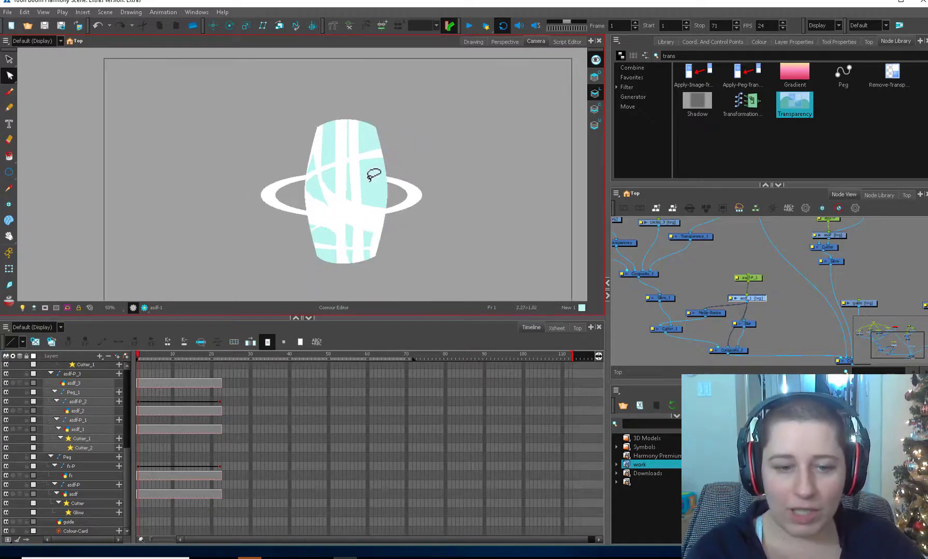
- Move the ring's Peg down to the barrel's base at frame 1 and scale the ring down to fit around it
{"action": "left_click", "coordinate": [9, 268]}
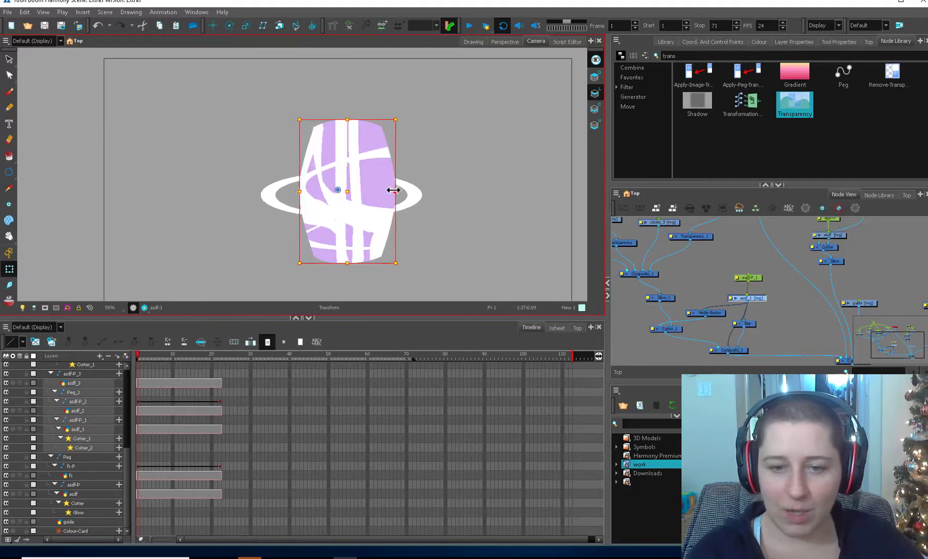
{"action": "left_click", "coordinate": [143, 466]}
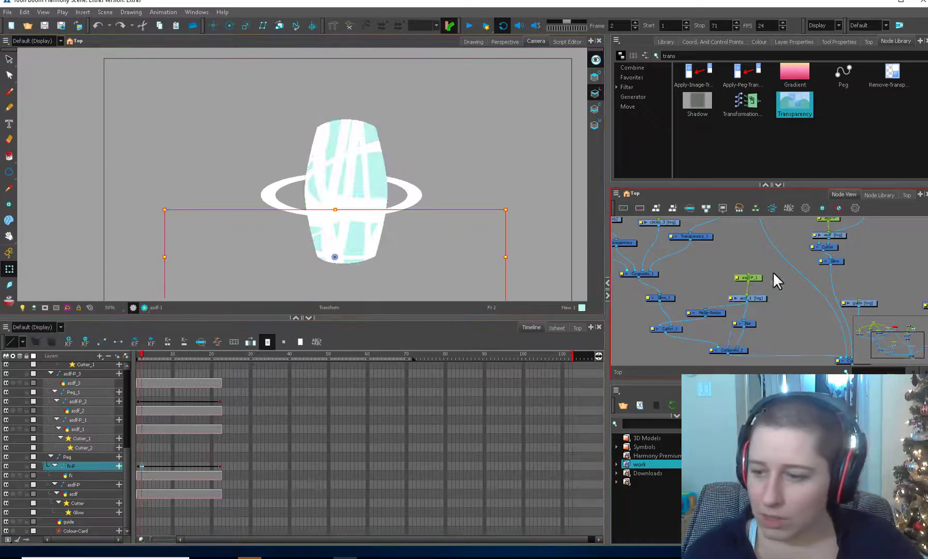
{"action": "left_click", "coordinate": [773, 275]}
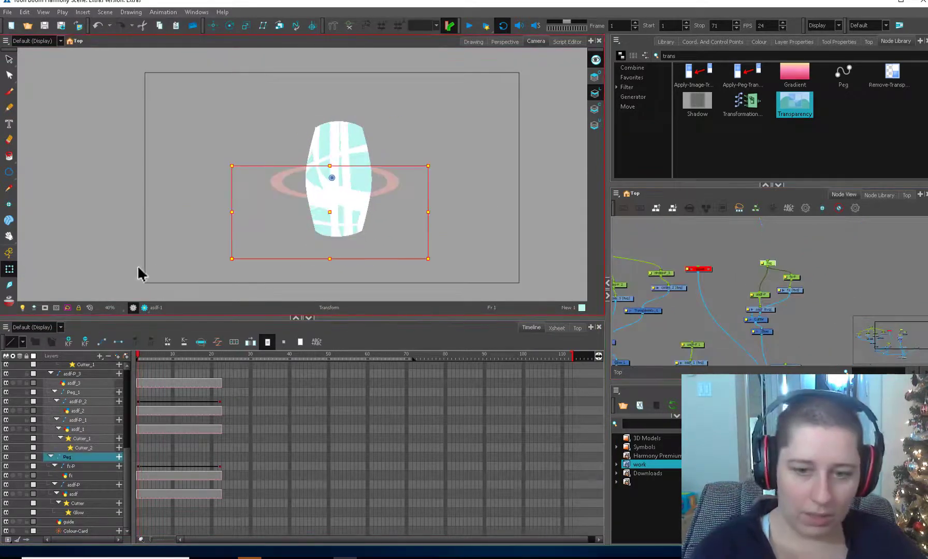
{"action": "left_click_drag", "start_coordinate": [352, 211], "coordinate": [352, 242]}
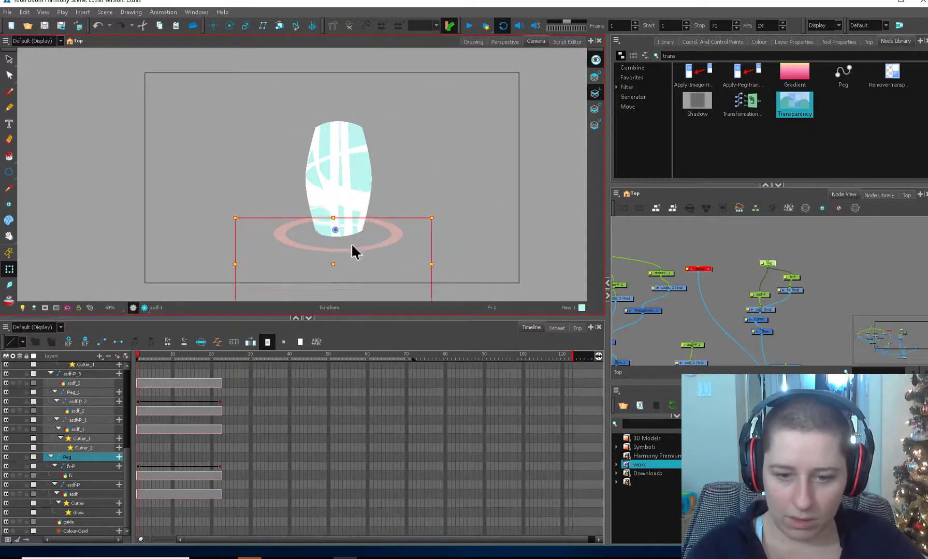
{"action": "left_click_drag", "start_coordinate": [432, 262], "coordinate": [395, 254]}
{"action": "left_click_drag", "start_coordinate": [337, 287], "coordinate": [337, 244]}
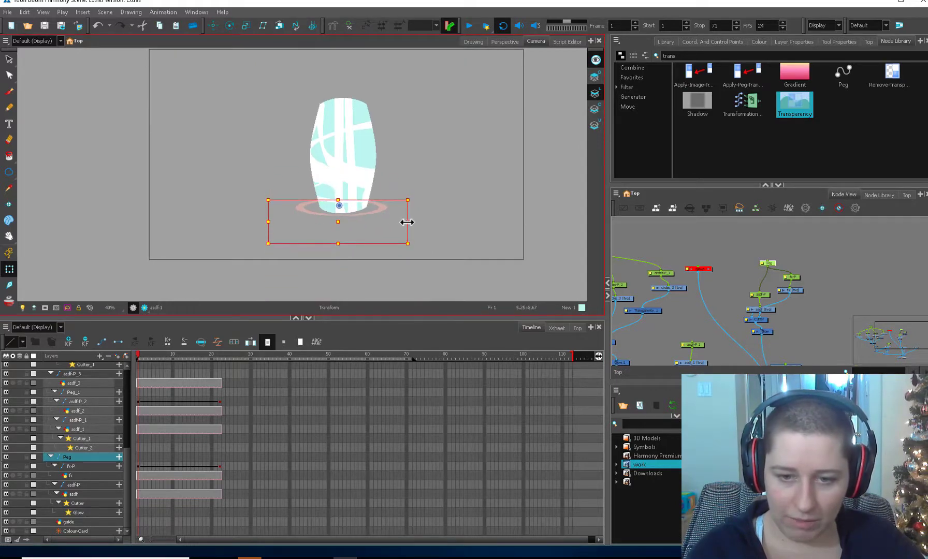
{"action": "left_click_drag", "start_coordinate": [406, 221], "coordinate": [381, 224]}
- Repeat the ring animation across the 71-frame scene and insert a new Composite node between the ring's Glow and the main Composite
{"action": "left_click", "coordinate": [141, 369]}
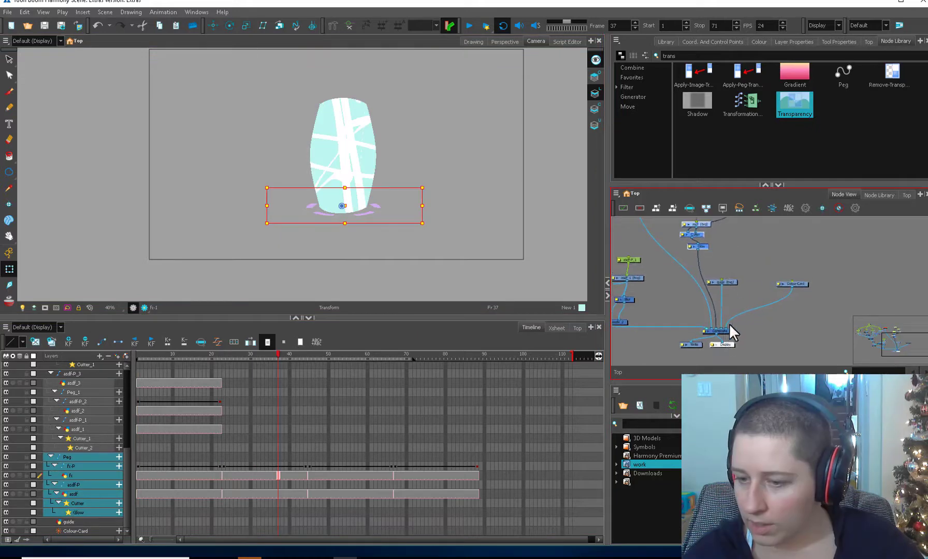
{"action": "left_click", "coordinate": [727, 342]}
{"action": "key", "text": "ctrl+v"}
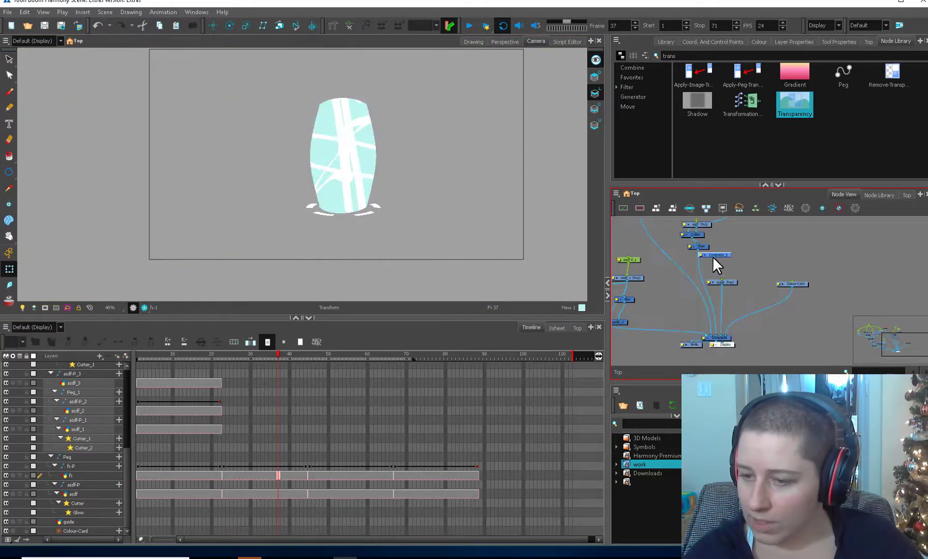
{"action": "left_click_drag", "start_coordinate": [716, 334], "coordinate": [716, 334]}
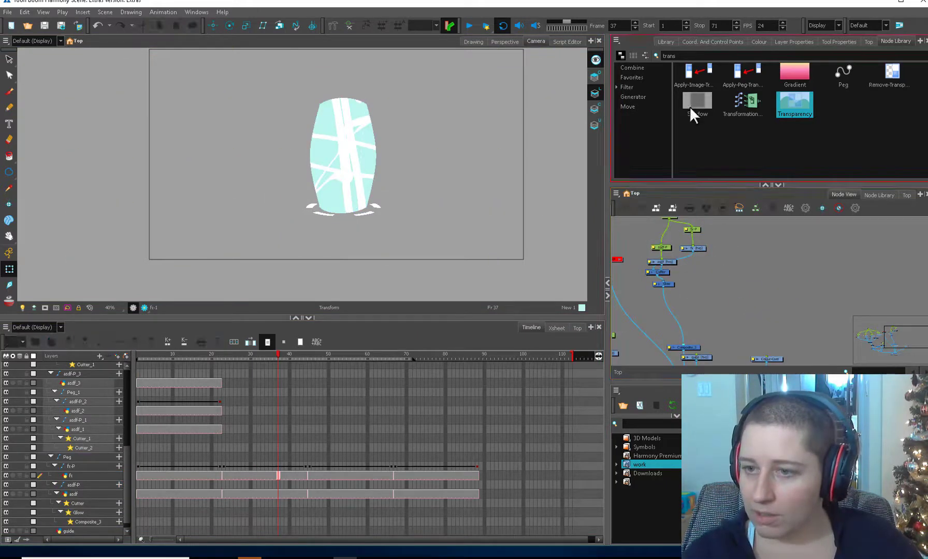
- Feed the ring's Glow through an Apply-Peg-Transformation node with its own peg into Composite_3, and move the duplicate ring to the barrel's top
{"action": "left_click_drag", "start_coordinate": [693, 78], "coordinate": [723, 285]}
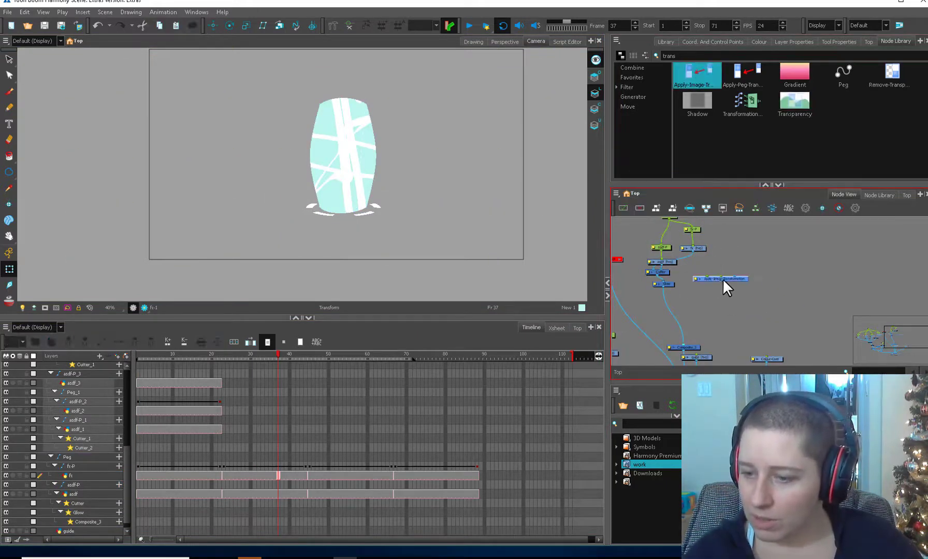
{"action": "key", "text": "Delete"}
{"action": "left_click_drag", "start_coordinate": [742, 77], "coordinate": [685, 343]}
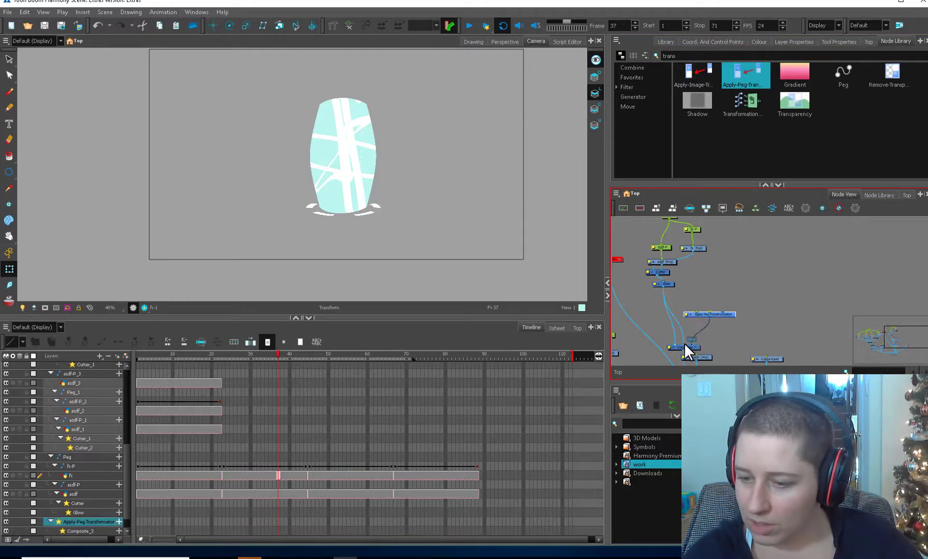
{"action": "key", "text": "ctrl+p"}
{"action": "left_click_drag", "start_coordinate": [664, 287], "coordinate": [700, 296]}
{"action": "left_click_drag", "start_coordinate": [382, 218], "coordinate": [355, 114]}
- Play back the scene and render it in the preview player to review the barrel with both rings
{"action": "key", "text": "Return"}
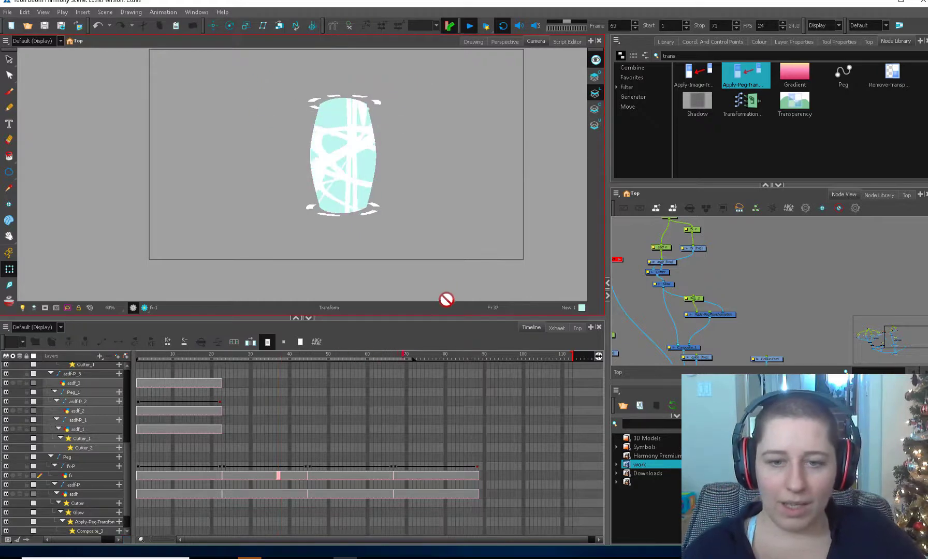
{"action": "left_click", "coordinate": [470, 28]}
{"action": "left_click", "coordinate": [485, 303]}
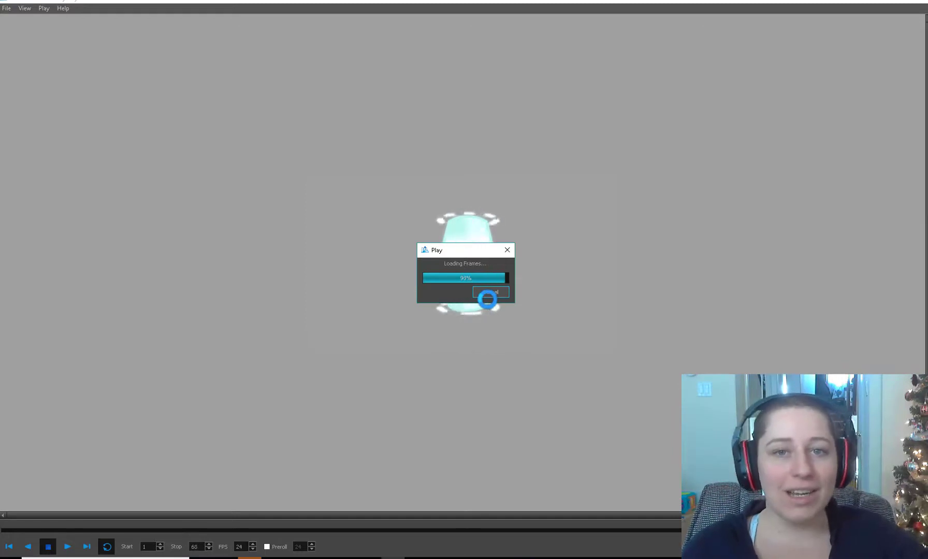
{"action": "left_click", "coordinate": [68, 548]}
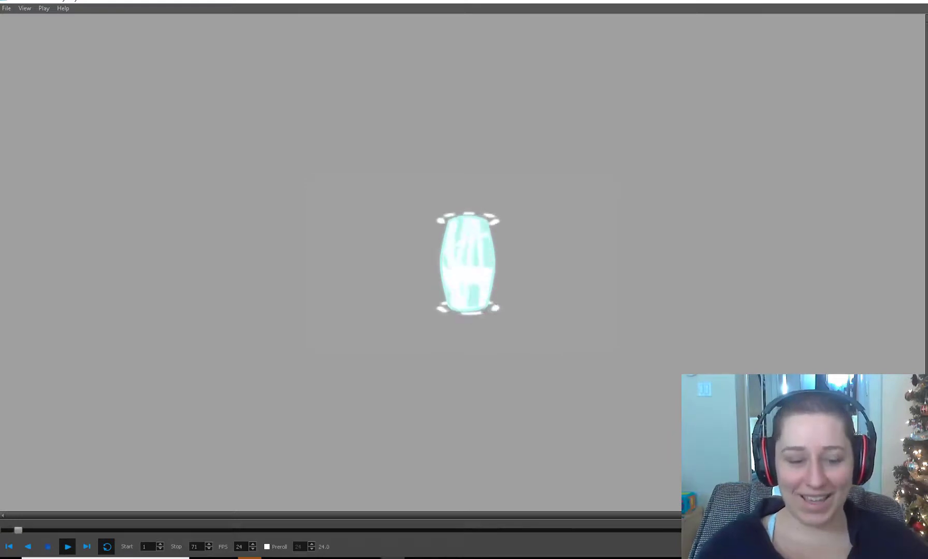
{"action": "key", "text": "alt+F4"}
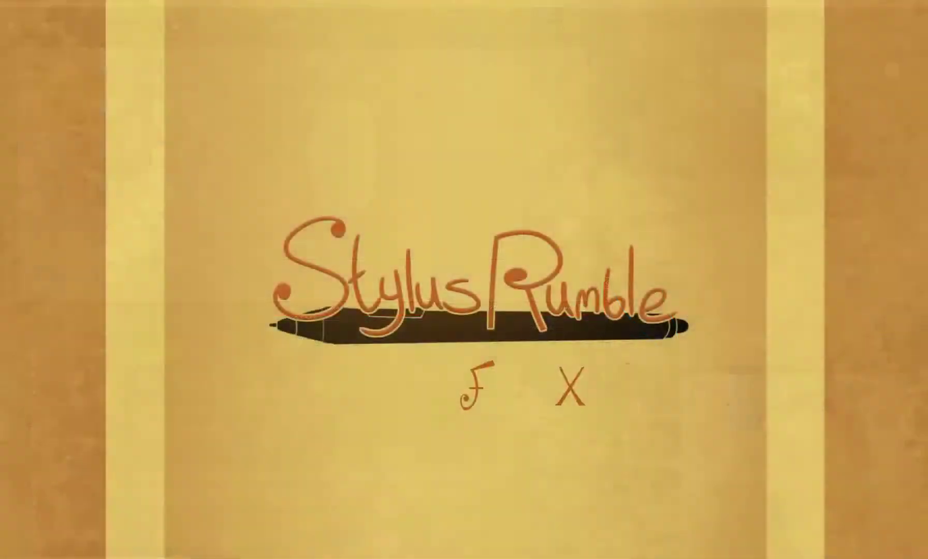